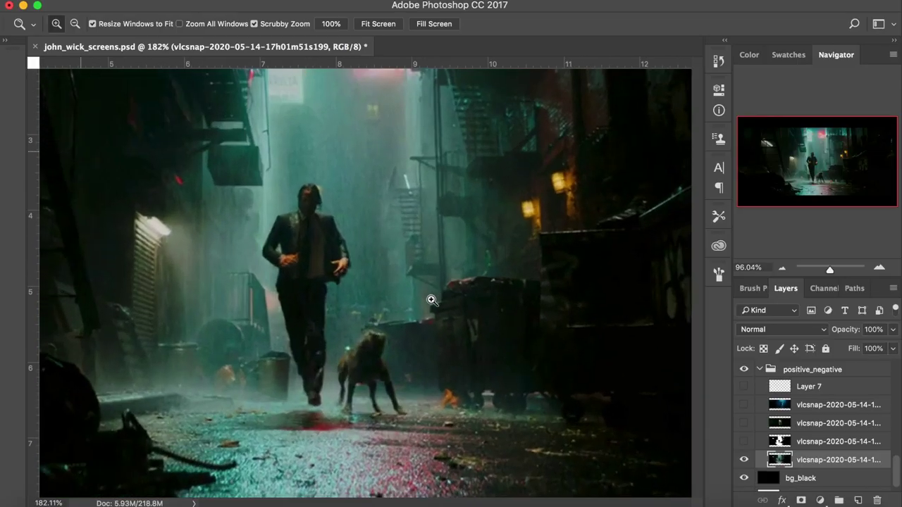
pyautogui.moveTo(429, 298); pyautogui.dragTo(107, 239)
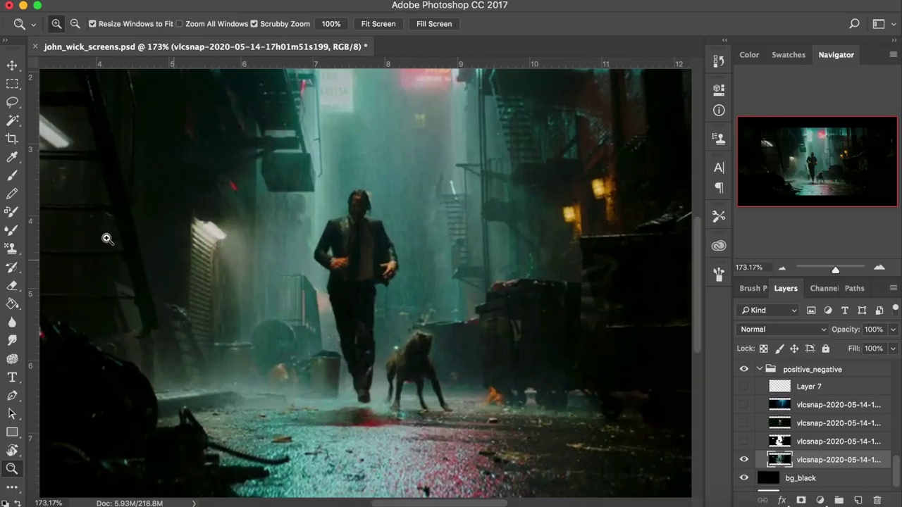
pyautogui.press('b')
pyautogui.moveTo(390, 151)
pyautogui.mouseDown()
pyautogui.moveTo(365, 455)
pyautogui.moveTo(508, 203)
pyautogui.mouseUp()
pyautogui.press('super+z')
pyautogui.press('z')
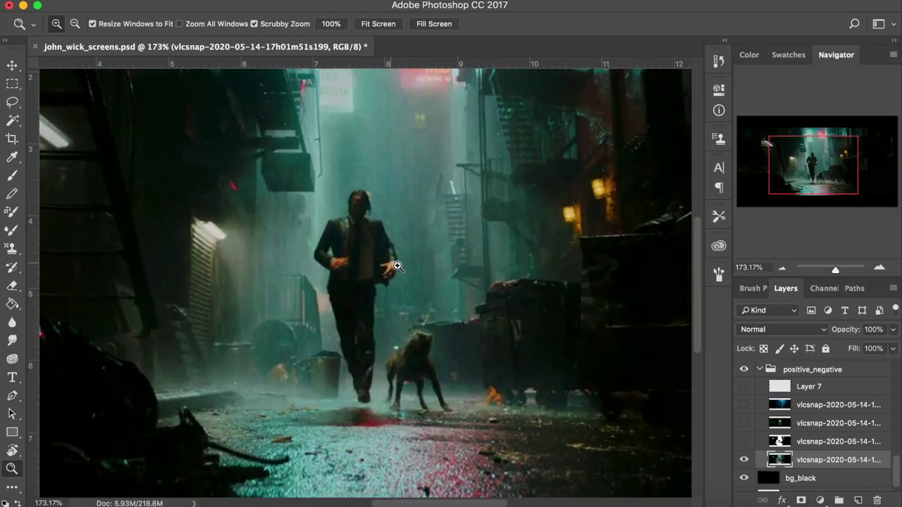
# - Duplicate the alley still's layer and desaturate the copy
pyautogui.rightClick(413, 212)
pyautogui.click(432, 218)
pyautogui.hotkey('ctrl', 'j')
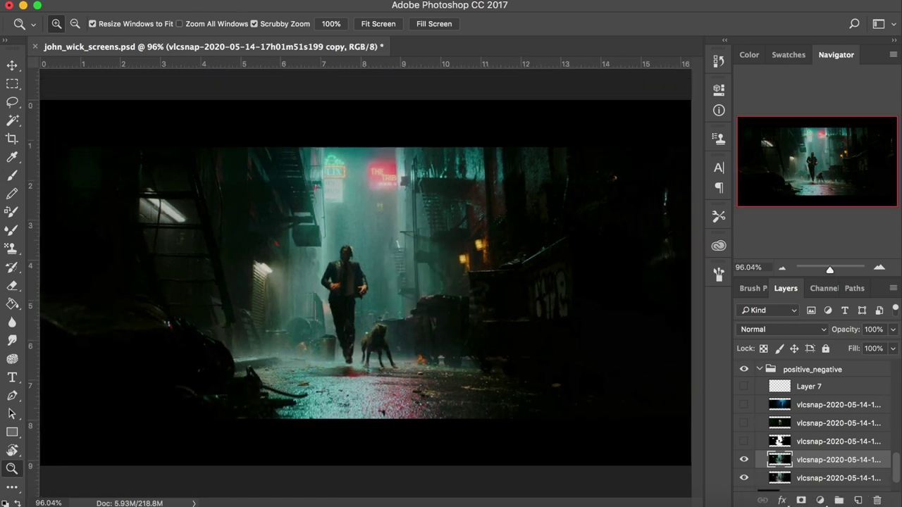
pyautogui.click(329, 38)
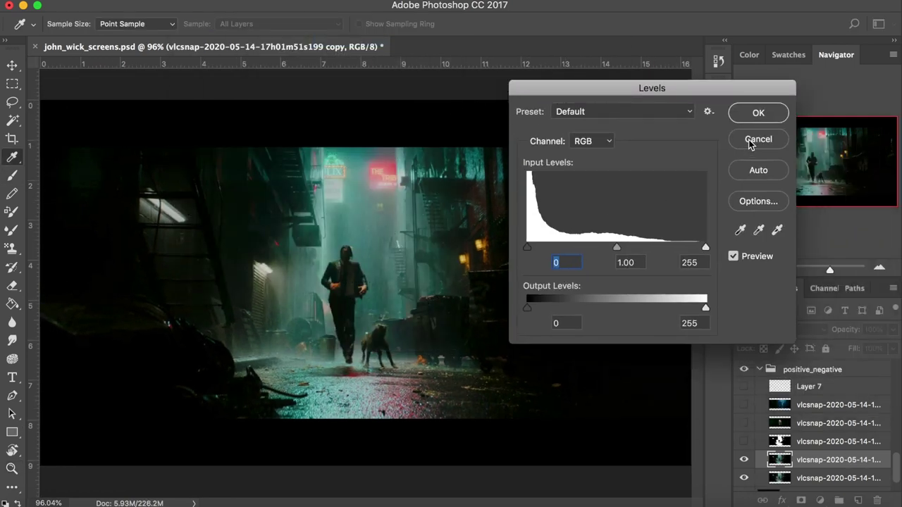
pyautogui.click(758, 139)
pyautogui.hotkey('ctrl', 'shift', 'u')
# - Apply Levels to the desaturated copy with input black 57, midtone 1.00 and input white 62
pyautogui.click(330, 40)
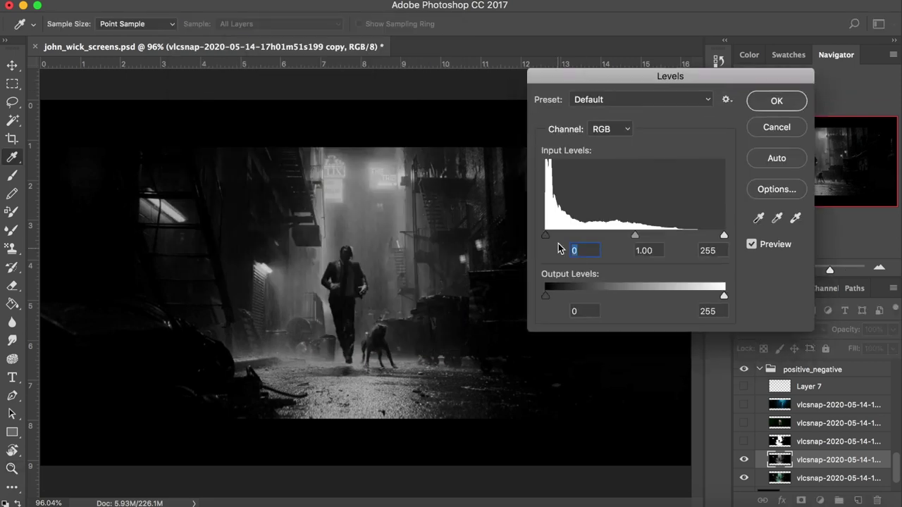
pyautogui.moveTo(545, 236); pyautogui.dragTo(597, 237)
pyautogui.moveTo(723, 236); pyautogui.dragTo(587, 237)
pyautogui.moveTo(605, 236); pyautogui.dragTo(583, 237)
pyautogui.moveTo(602, 237); pyautogui.dragTo(596, 235)
pyautogui.moveTo(583, 237); pyautogui.dragTo(586, 237)
pyautogui.moveTo(595, 237); pyautogui.dragTo(589, 238)
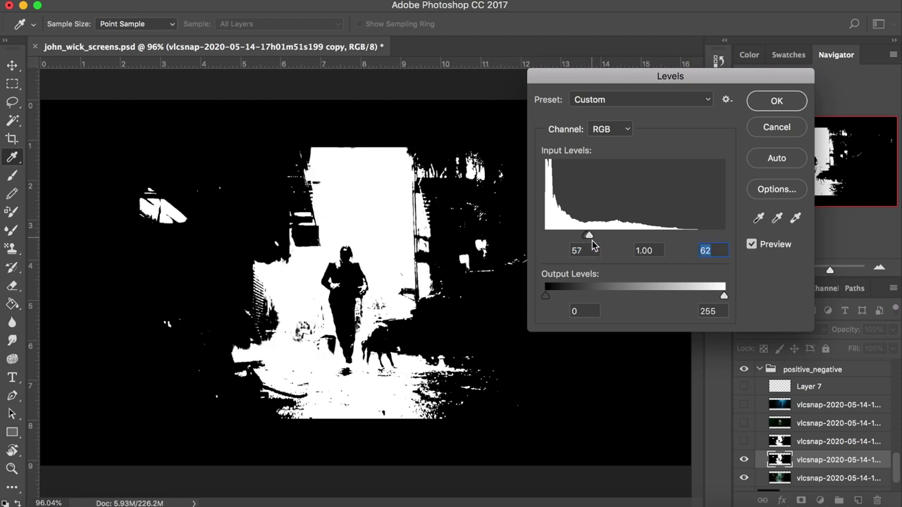
pyautogui.click(775, 101)
# - Outline the silhouettes of the walking man and the dog with red brush strokes
pyautogui.press('z')
pyautogui.moveTo(308, 312)
pyautogui.mouseDown()
pyautogui.moveTo(268, 317)
pyautogui.moveTo(394, 215)
pyautogui.moveTo(433, 216)
pyautogui.mouseUp()
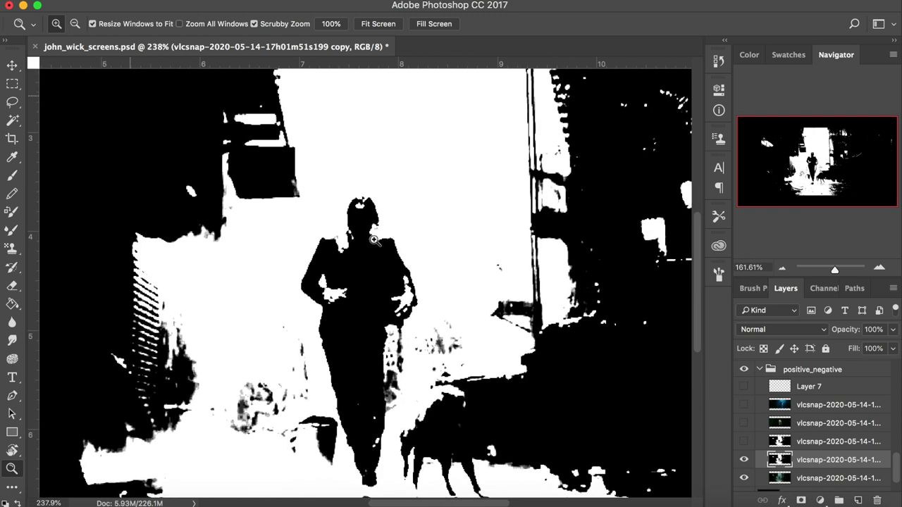
pyautogui.moveTo(391, 236)
pyautogui.mouseDown()
pyautogui.moveTo(355, 243)
pyautogui.moveTo(354, 213)
pyautogui.mouseUp()
pyautogui.press('b')
pyautogui.moveTo(308, 206)
pyautogui.mouseDown()
pyautogui.moveTo(360, 343)
pyautogui.moveTo(266, 246)
pyautogui.moveTo(307, 206)
pyautogui.mouseUp()
pyautogui.moveTo(358, 408)
pyautogui.mouseDown()
pyautogui.moveTo(443, 471)
pyautogui.moveTo(359, 409)
pyautogui.mouseUp()
pyautogui.moveTo(355, 147); pyautogui.dragTo(452, 83)
pyautogui.moveTo(357, 165); pyautogui.dragTo(458, 93)
pyautogui.moveTo(364, 187); pyautogui.dragTo(477, 102)
pyautogui.press('super+alt+z')
pyautogui.press('super+alt+z')
pyautogui.press('super+alt+z')
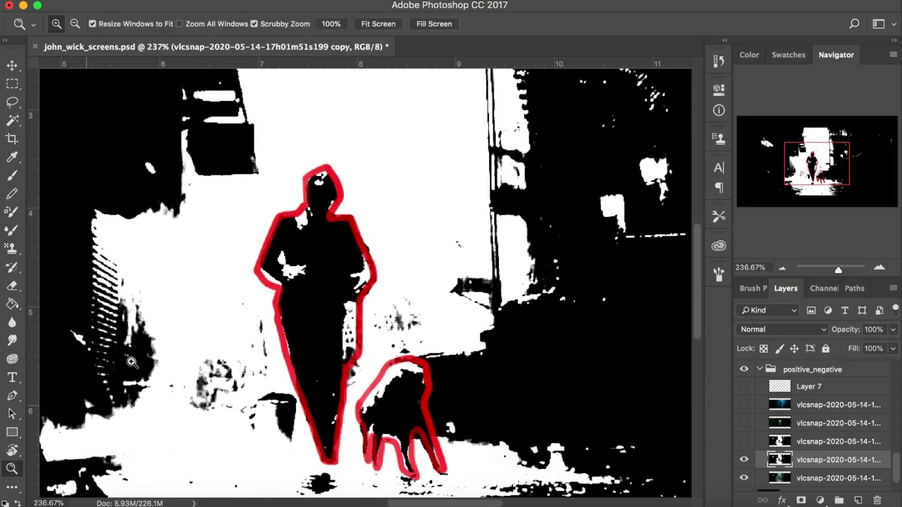
# - Outline the white alley area around the figures and the picture's upper and lower edges in red
pyautogui.moveTo(340, 338); pyautogui.dragTo(283, 333)
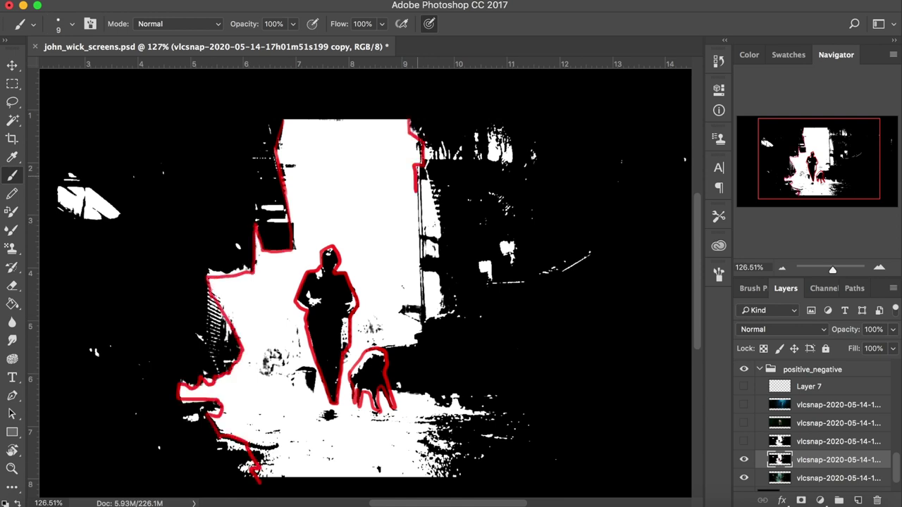
pyautogui.moveTo(398, 392); pyautogui.dragTo(457, 480)
pyautogui.moveTo(409, 119); pyautogui.dragTo(697, 119)
pyautogui.moveTo(589, 165); pyautogui.dragTo(544, 164)
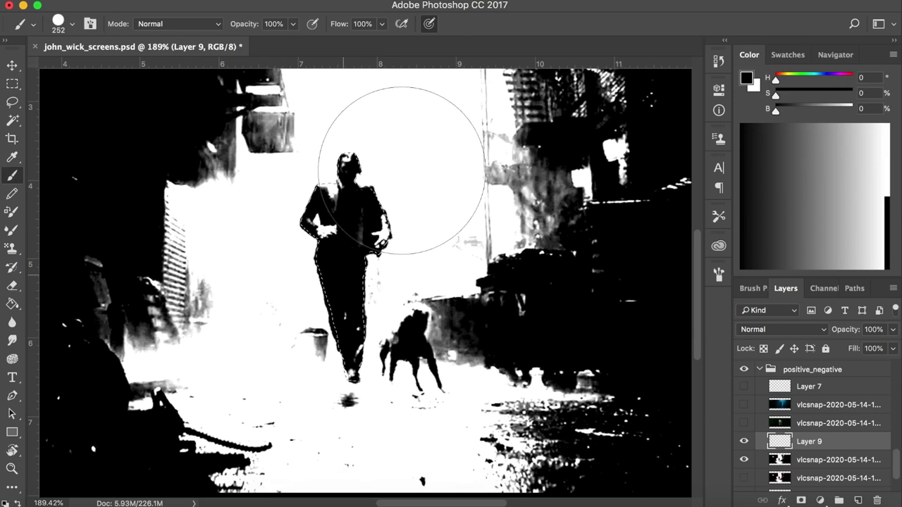
# - Paint the man's selected silhouette solid black on Layer 9 and deselect it
pyautogui.moveTo(403, 170); pyautogui.dragTo(352, 303)
pyautogui.press('super+d')
pyautogui.click(12, 65)
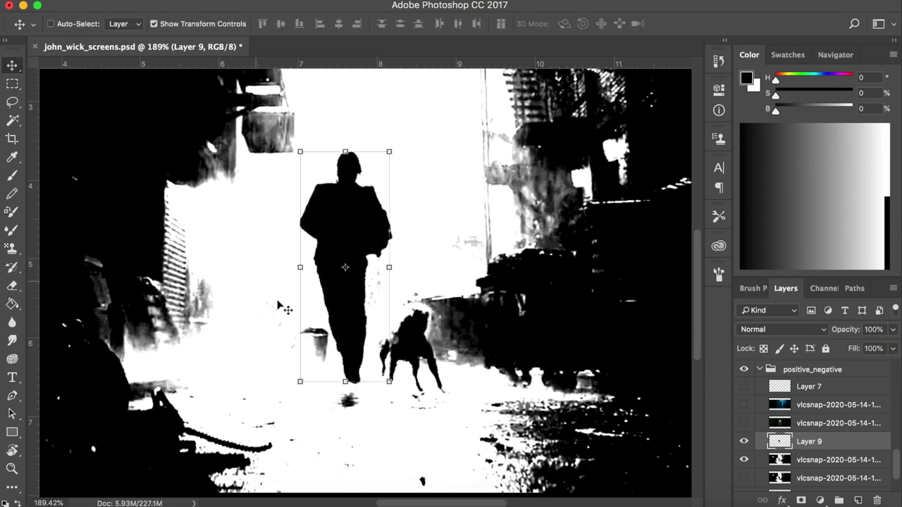
# - Try moving and duplicating the man's black silhouette sideways across the alley, and undo the changes
pyautogui.moveTo(350, 356); pyautogui.dragTo(480, 382)
pyautogui.moveTo(476, 242); pyautogui.dragTo(403, 244)
pyautogui.press('super+z')
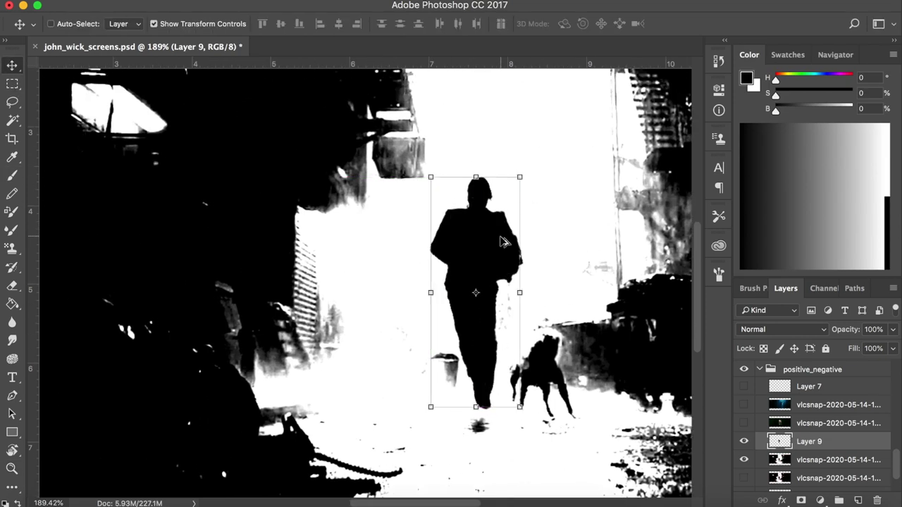
pyautogui.moveTo(502, 240)
pyautogui.keyDown('alt'); pyautogui.keyDown('shift'); pyautogui.mouseDown()
pyautogui.moveTo(258, 264)
pyautogui.moveTo(416, 263)
pyautogui.moveTo(177, 212)
pyautogui.moveTo(431, 273)
pyautogui.moveTo(638, 214)
pyautogui.mouseUp(); pyautogui.keyUp('shift'); pyautogui.keyUp('alt')
pyautogui.press('super+alt+z')
pyautogui.press('super+alt+z')
pyautogui.press('super+alt+z')
pyautogui.press('super+alt+z')
pyautogui.press('super+alt+z')
pyautogui.press('super+alt+z')
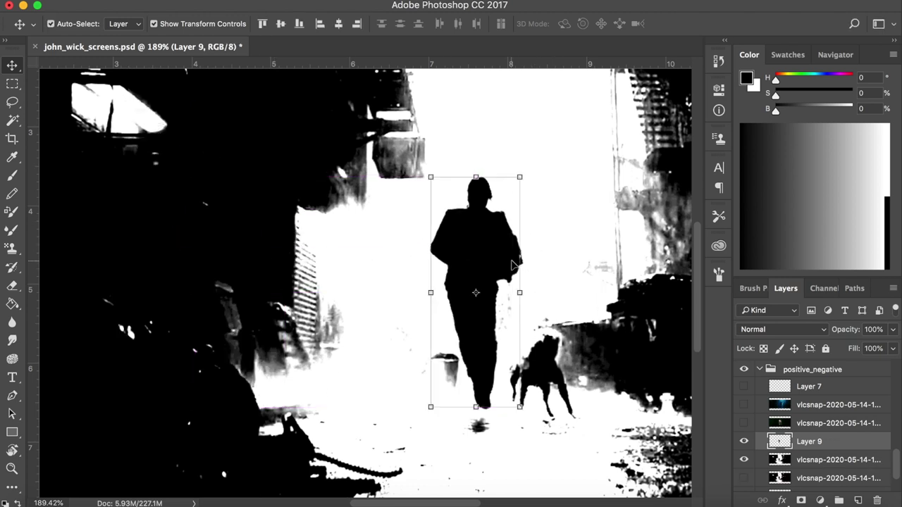
# - Handwrite "Negative" in red over the white alley area and "Positive" over the black area beside it
pyautogui.press('z')
pyautogui.moveTo(430, 255)
pyautogui.mouseDown()
pyautogui.moveTo(394, 275)
pyautogui.moveTo(706, 385)
pyautogui.mouseUp()
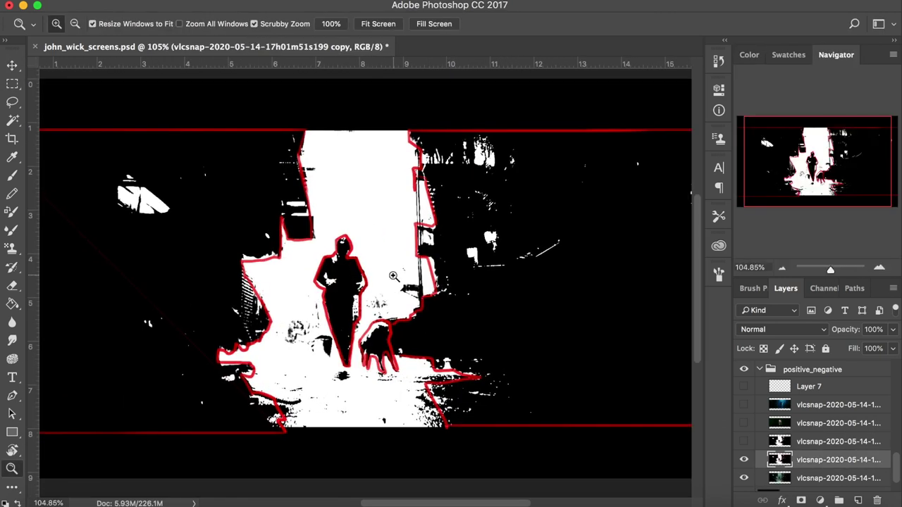
pyautogui.click(12, 176)
pyautogui.moveTo(449, 323); pyautogui.dragTo(457, 338)
pyautogui.moveTo(462, 317); pyautogui.dragTo(484, 310)
pyautogui.moveTo(296, 204); pyautogui.dragTo(539, 355)
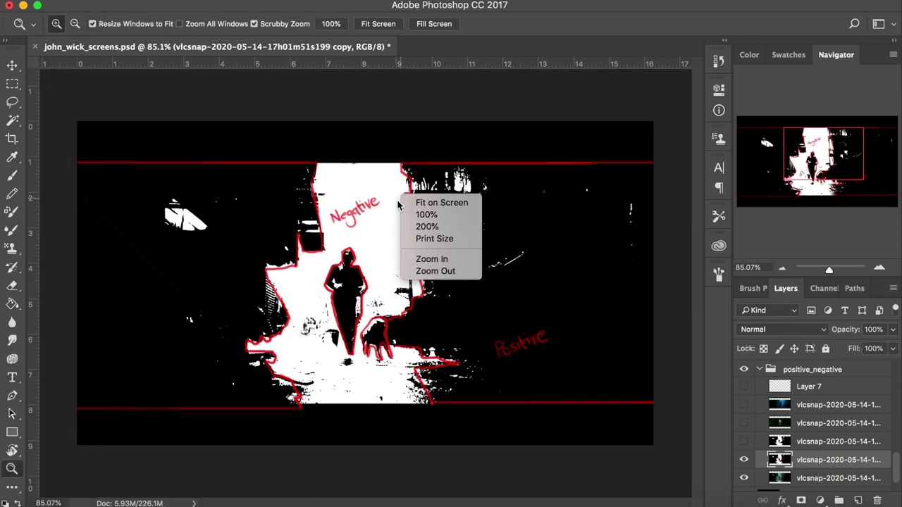
pyautogui.click(437, 202)
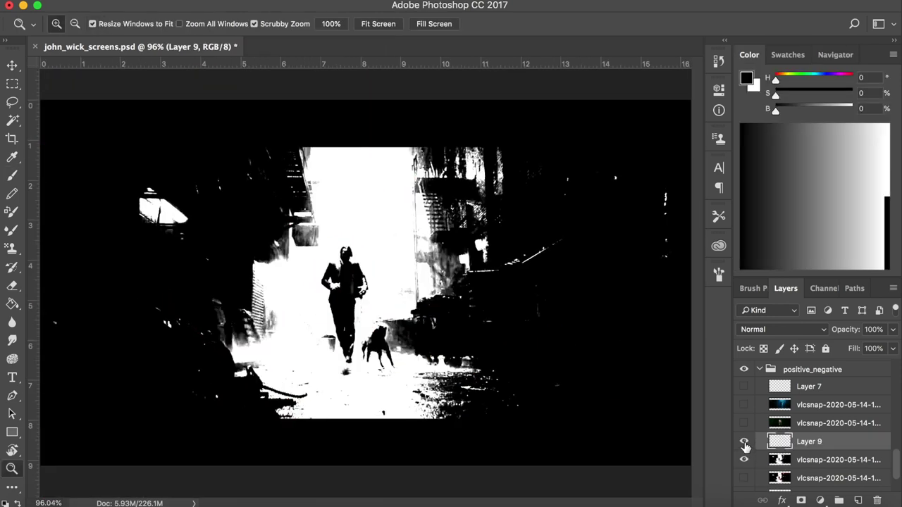
# - Show the dark archway still instead of the alley copies and outline its standing figure in red with a smaller brush
pyautogui.click(744, 442)
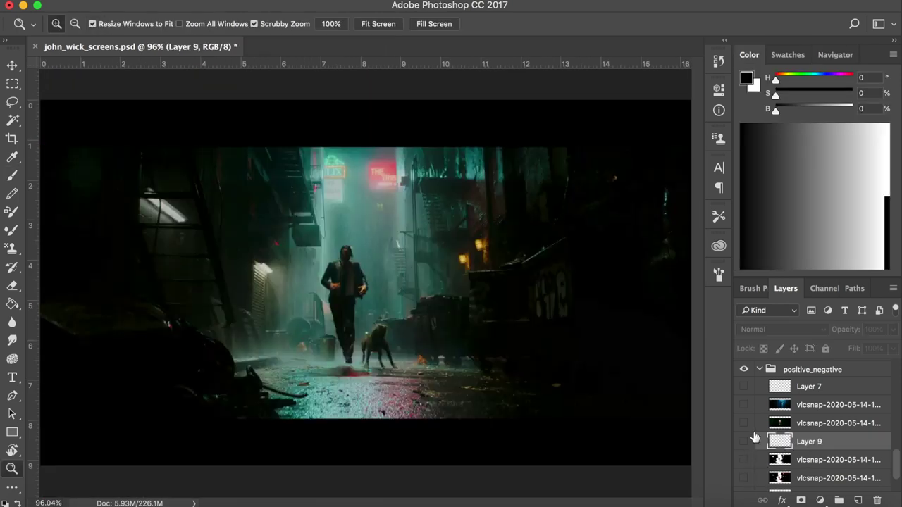
pyautogui.click(744, 423)
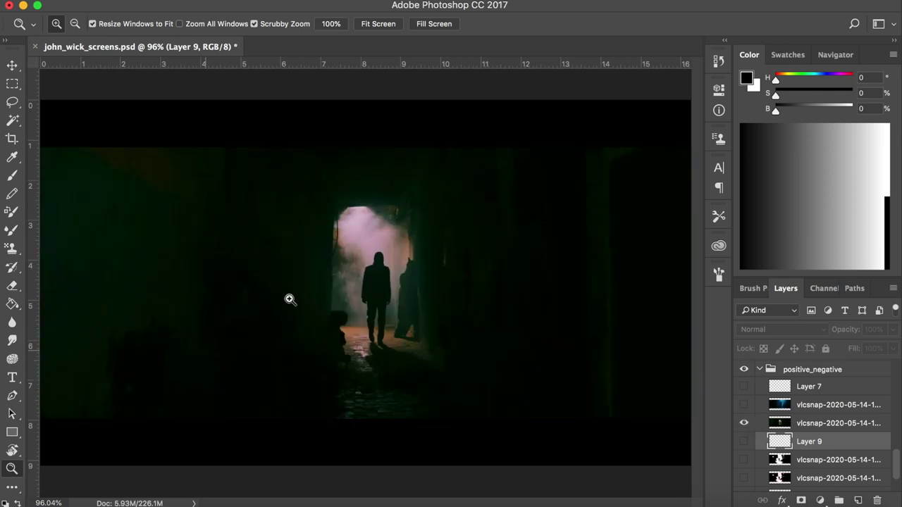
pyautogui.moveTo(372, 278); pyautogui.dragTo(420, 233)
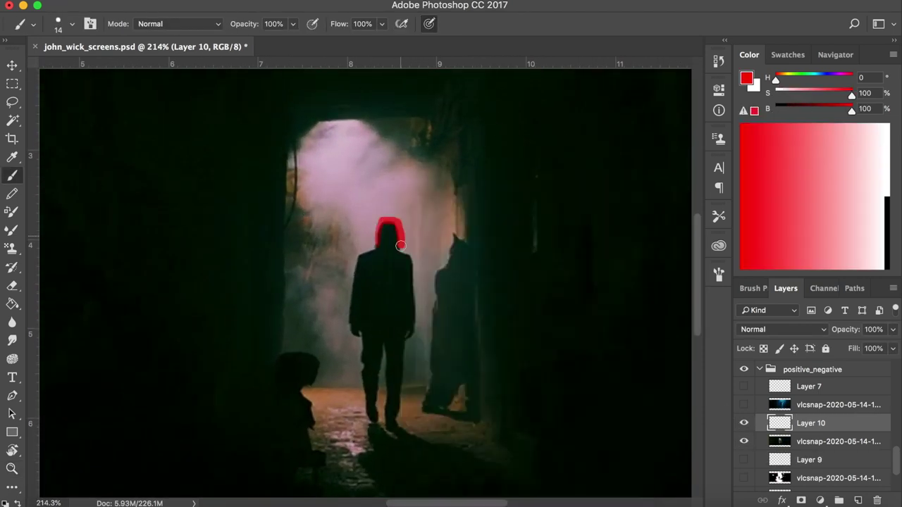
pyautogui.press('[')
pyautogui.press('[')
pyautogui.press('[')
pyautogui.press('[')
pyautogui.moveTo(379, 248); pyautogui.dragTo(356, 337)
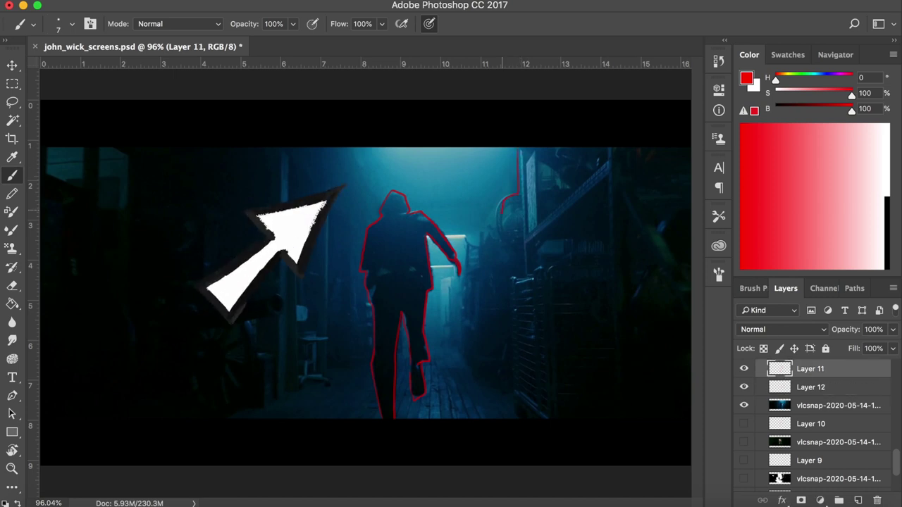
# - Outline the corridor's side edges around the running man in red on Layer 11
pyautogui.moveTo(477, 298)
pyautogui.mouseDown()
pyautogui.moveTo(509, 406)
pyautogui.moveTo(524, 422)
pyautogui.mouseUp()
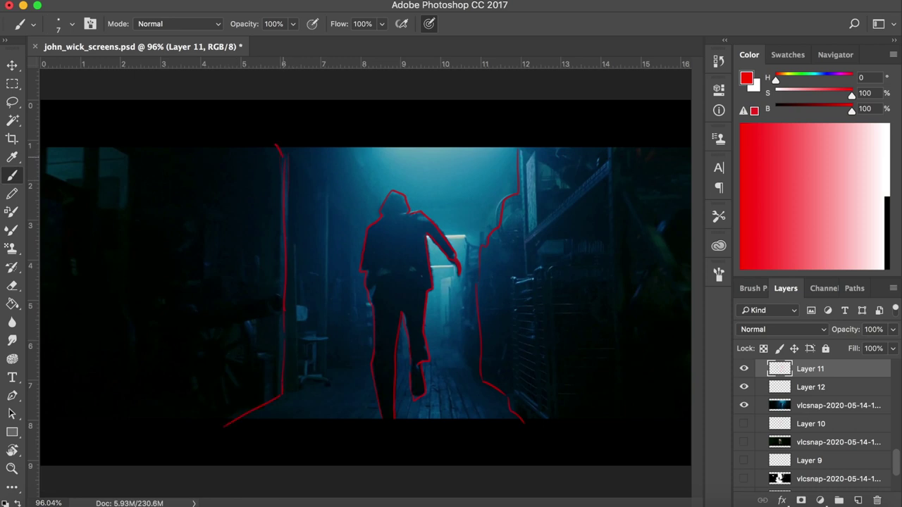
pyautogui.click(858, 500)
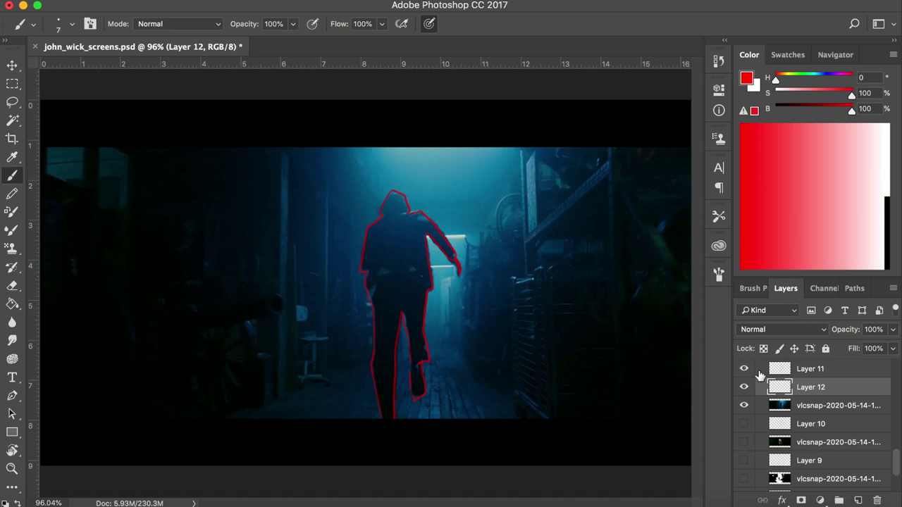
pyautogui.click(804, 371)
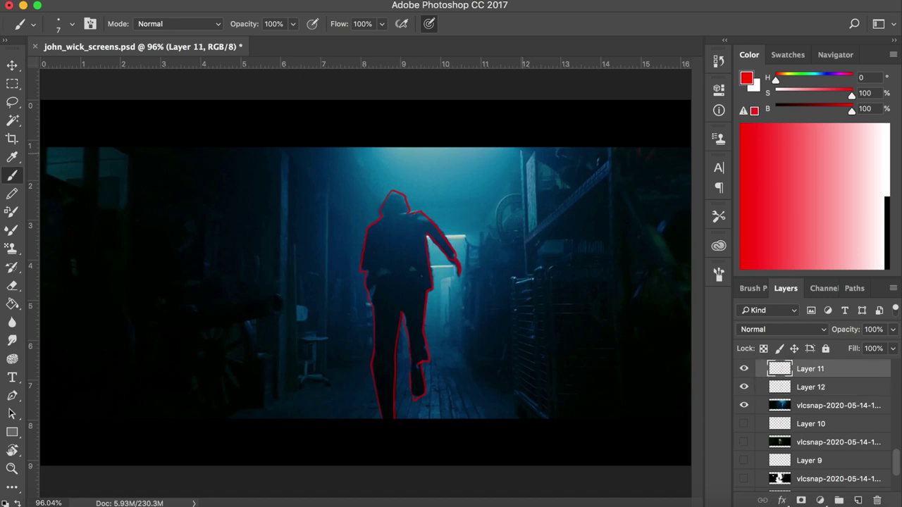
# - Circle the shadowed cannon in red with a question mark beside it on Layer 13, and hide that layer
pyautogui.moveTo(210, 231)
pyautogui.mouseDown()
pyautogui.moveTo(358, 143)
pyautogui.moveTo(224, 271)
pyautogui.mouseUp()
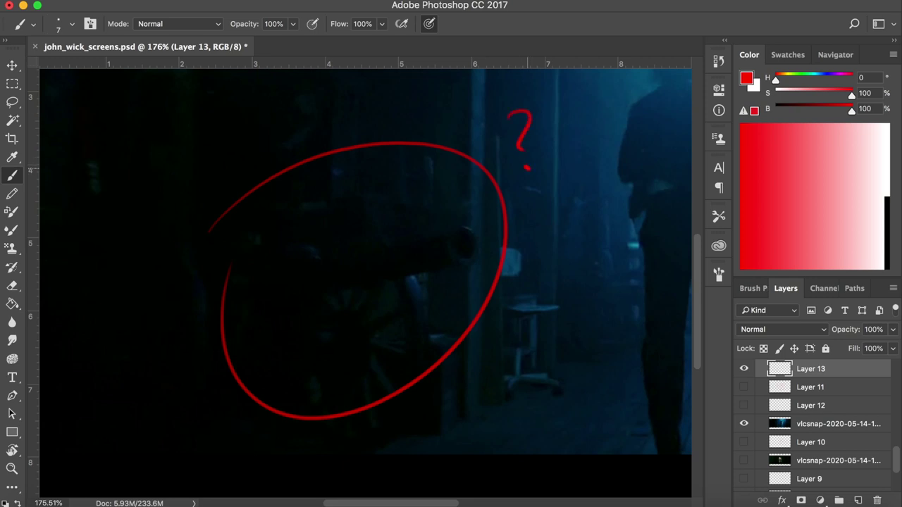
pyautogui.click(745, 370)
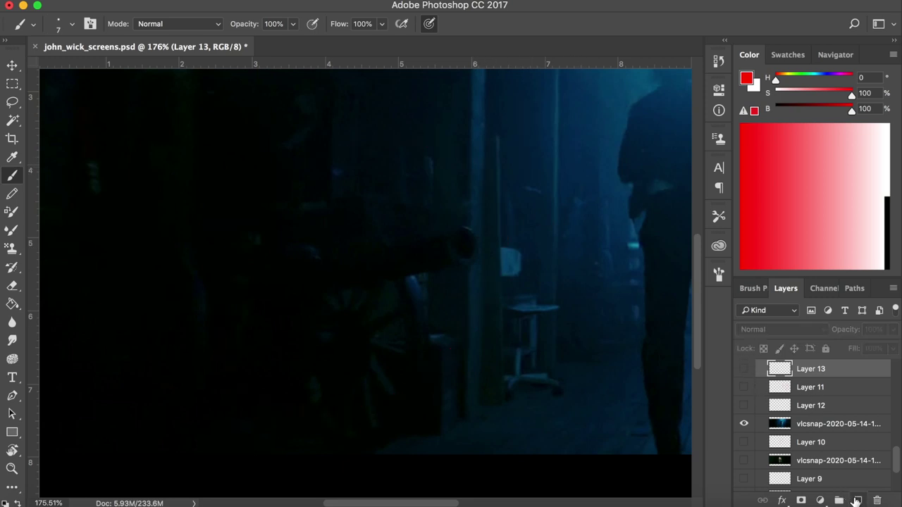
# - Add a new layer and draw red strokes over the dark cannon area
pyautogui.click(858, 500)
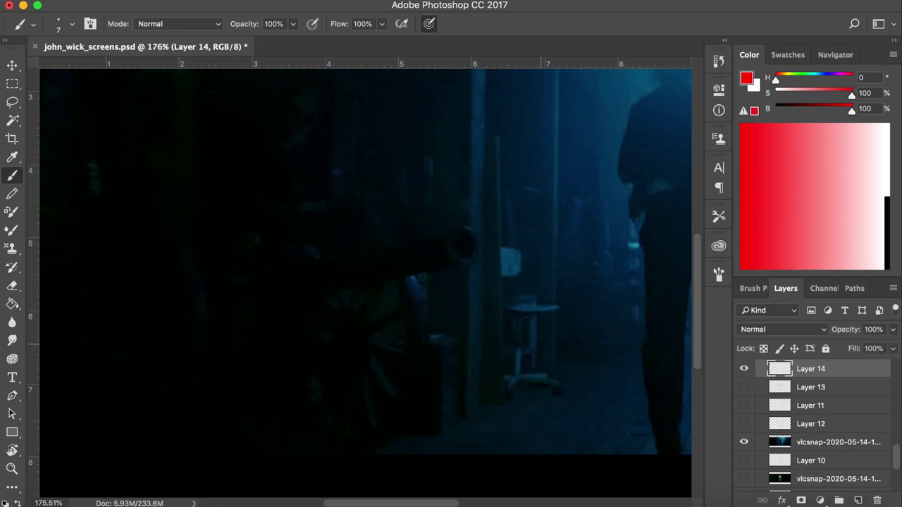
pyautogui.moveTo(414, 181); pyautogui.dragTo(296, 372)
pyautogui.moveTo(291, 180)
pyautogui.mouseDown()
pyautogui.moveTo(468, 322)
pyautogui.moveTo(192, 425)
pyautogui.mouseUp()
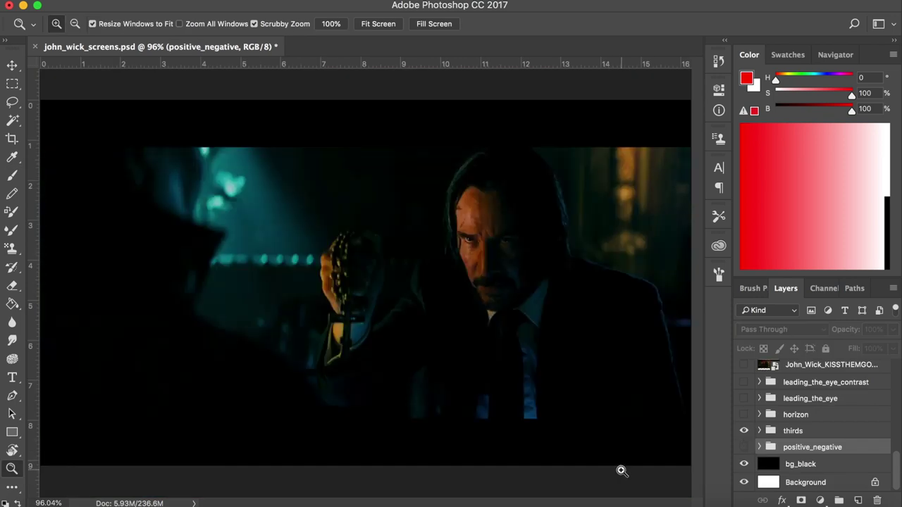
# - On a new layer above the still in the thirds group, outline the facing man, his raised hand and the foreground figure in red
pyautogui.press('b')
pyautogui.click(759, 432)
pyautogui.click(837, 429)
pyautogui.click(857, 500)
pyautogui.moveTo(446, 222); pyautogui.dragTo(480, 146)
pyautogui.moveTo(518, 146); pyautogui.dragTo(547, 164)
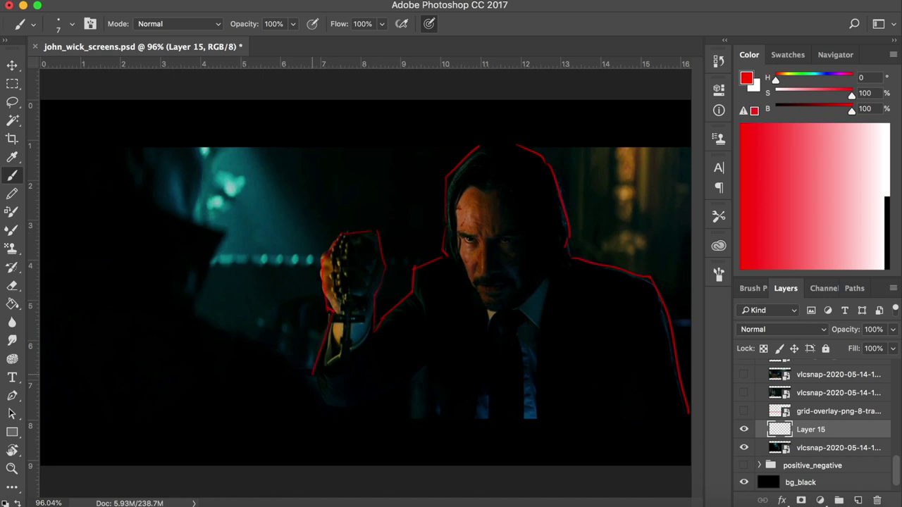
pyautogui.keyDown('shift'); pyautogui.click(306, 370); pyautogui.keyUp('shift')
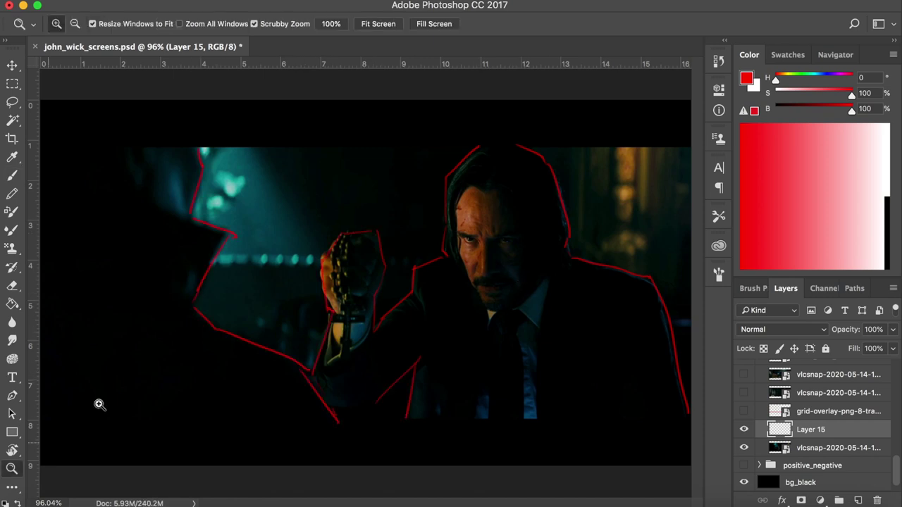
pyautogui.keyDown('alt'); pyautogui.keyDown('super'); pyautogui.click(96, 402); pyautogui.keyUp('super'); pyautogui.keyUp('alt')
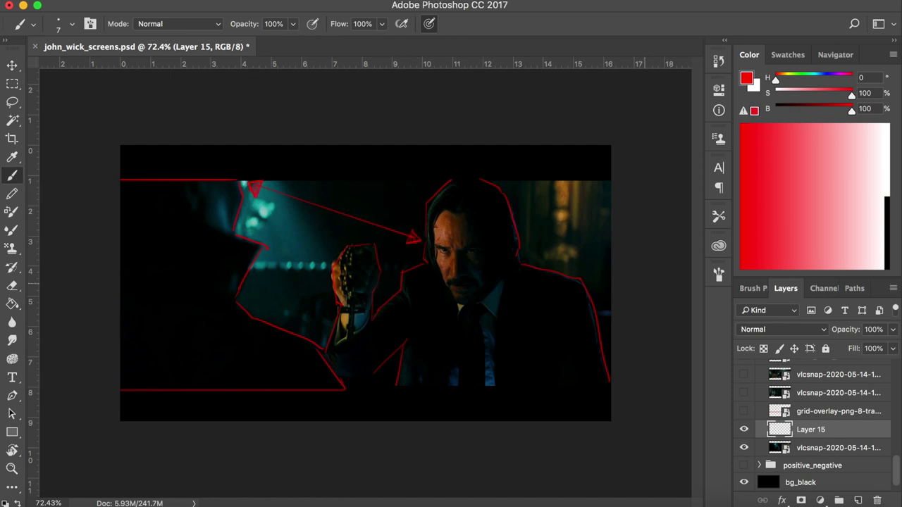
# - Hide the red outline layer, and show and select the rule-of-thirds grid overlay
pyautogui.click(745, 429)
pyautogui.click(745, 411)
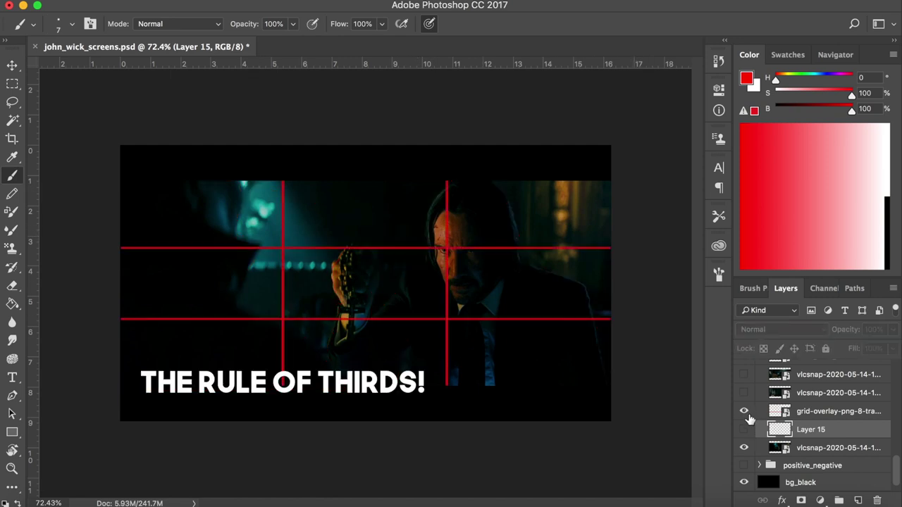
pyautogui.click(843, 417)
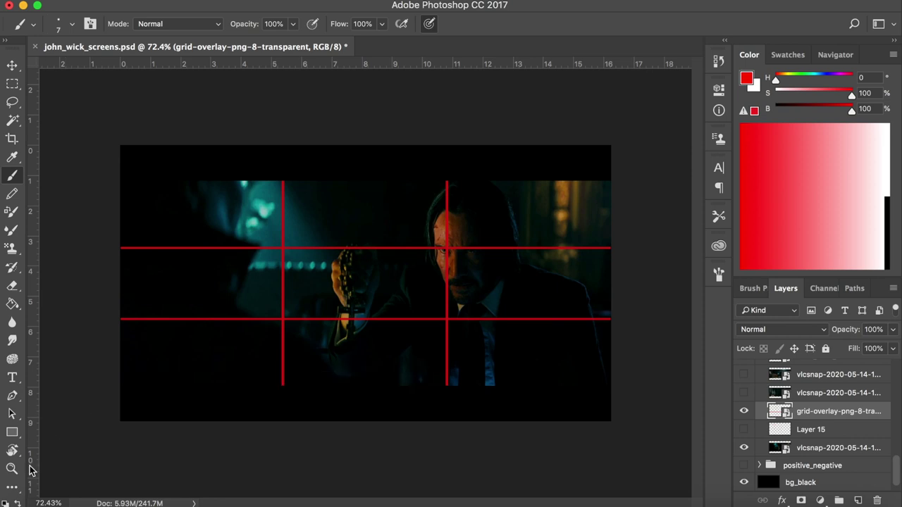
# - Add a new layer above the grid overlay and circle the four grid intersections in red
pyautogui.click(12, 469)
pyautogui.moveTo(388, 266); pyautogui.dragTo(416, 258)
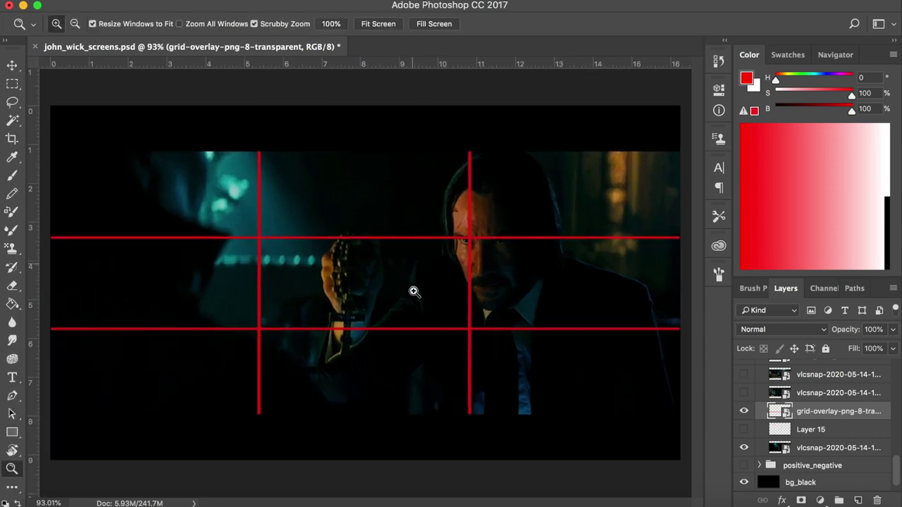
pyautogui.click(858, 501)
pyautogui.click(12, 175)
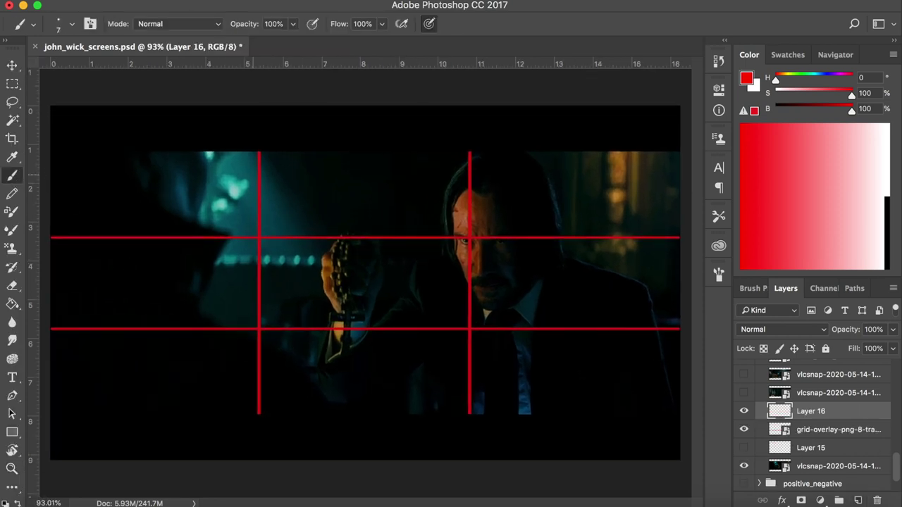
pyautogui.moveTo(458, 352); pyautogui.dragTo(470, 315)
pyautogui.moveTo(271, 310); pyautogui.dragTo(269, 312)
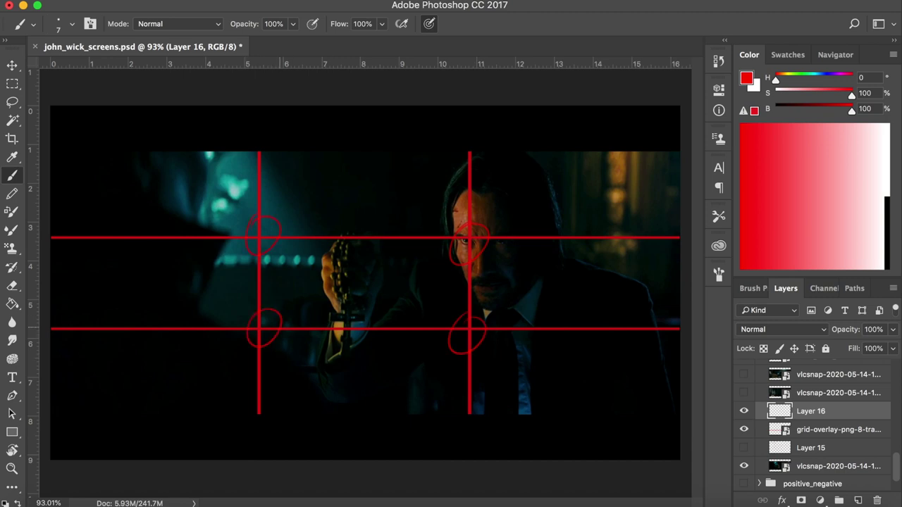
# - Hide the circles layer, duplicate the dark still and shift the duplicate left until the man sits in the grid's centre column
pyautogui.click(744, 412)
pyautogui.moveTo(810, 465); pyautogui.dragTo(858, 500)
pyautogui.press('v')
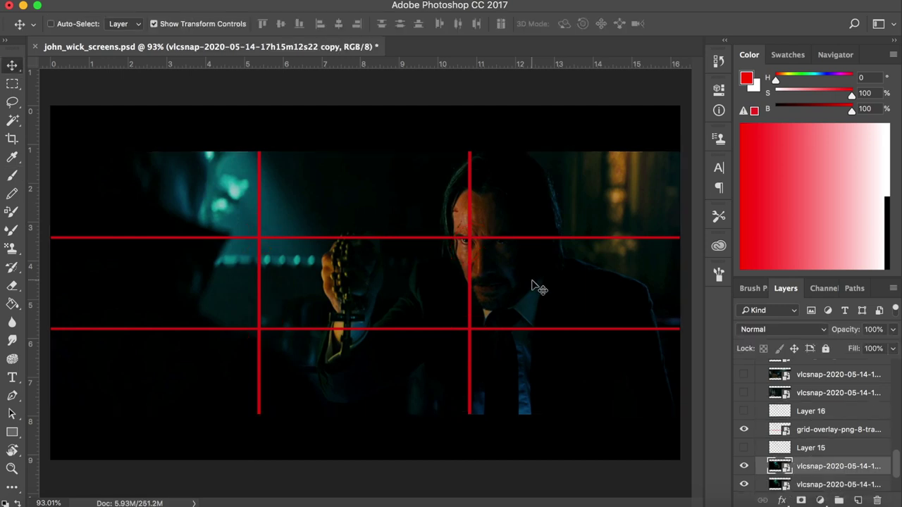
pyautogui.moveTo(537, 288); pyautogui.dragTo(410, 282)
# - Copy a vertical strip beside the shifted still's right edge to a new layer and stretch it across the empty area
pyautogui.click(12, 469)
pyautogui.click(10, 69)
pyautogui.click(12, 84)
pyautogui.moveTo(503, 167)
pyautogui.mouseDown()
pyautogui.moveTo(524, 373)
pyautogui.moveTo(529, 267)
pyautogui.moveTo(555, 419)
pyautogui.mouseUp()
pyautogui.click(12, 175)
pyautogui.click(560, 186)
pyautogui.click(12, 83)
pyautogui.rightClick(543, 238)
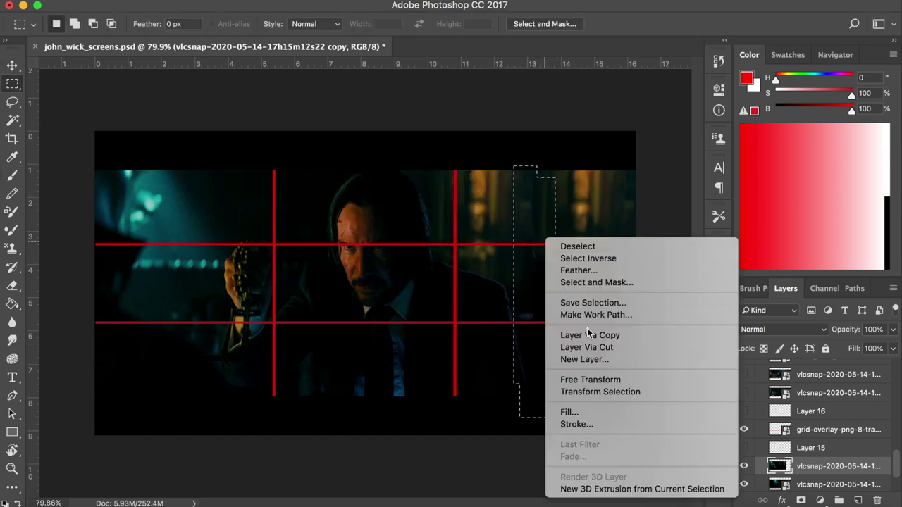
pyautogui.click(589, 335)
pyautogui.press('super+t')
pyautogui.moveTo(533, 284); pyautogui.dragTo(662, 279)
pyautogui.press('Return')
# - On a new layer, paint over the stretched patch's lower part with near-black sampled from the picture
pyautogui.press('b')
pyautogui.click(858, 500)
pyautogui.keyDown('alt'); pyautogui.click(543, 348); pyautogui.keyUp('alt')
pyautogui.moveTo(528, 348); pyautogui.dragTo(619, 386)
pyautogui.press('z')
pyautogui.moveTo(413, 391)
pyautogui.mouseDown()
pyautogui.moveTo(334, 350)
pyautogui.moveTo(410, 359)
pyautogui.mouseUp()
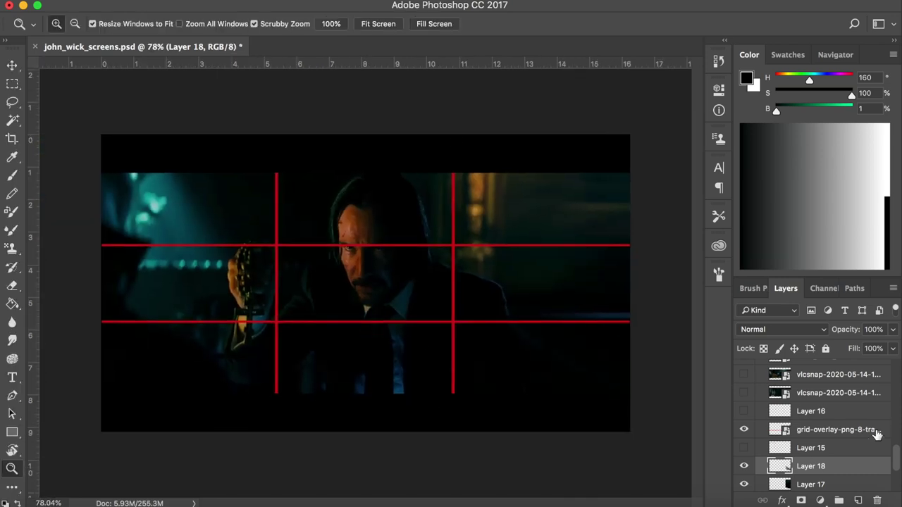
# - Group the shifted still with its patch layers, hide the group and the remaining copy, and show the man-with-pistol still
pyautogui.press('super+0')
pyautogui.scroll(-2, 836, 420)
pyautogui.keyDown('shift'); pyautogui.click(811, 470); pyautogui.keyUp('shift')
pyautogui.press('super+g')
pyautogui.click(745, 451)
pyautogui.click(745, 468)
pyautogui.click(744, 378)
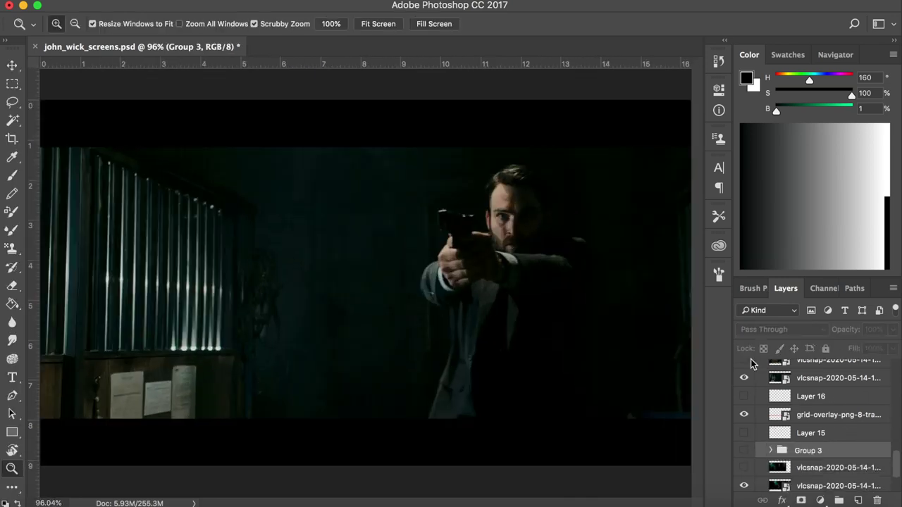
# - On a new layer above the pistol still, outline the man and his gun with a red 11 px brush
pyautogui.click(828, 432)
pyautogui.click(858, 500)
pyautogui.press('b')
pyautogui.rightClick(523, 206)
pyautogui.click(788, 55)
pyautogui.click(744, 79)
pyautogui.click(749, 55)
pyautogui.keyDown('shift'); pyautogui.click(438, 211); pyautogui.keyUp('shift')
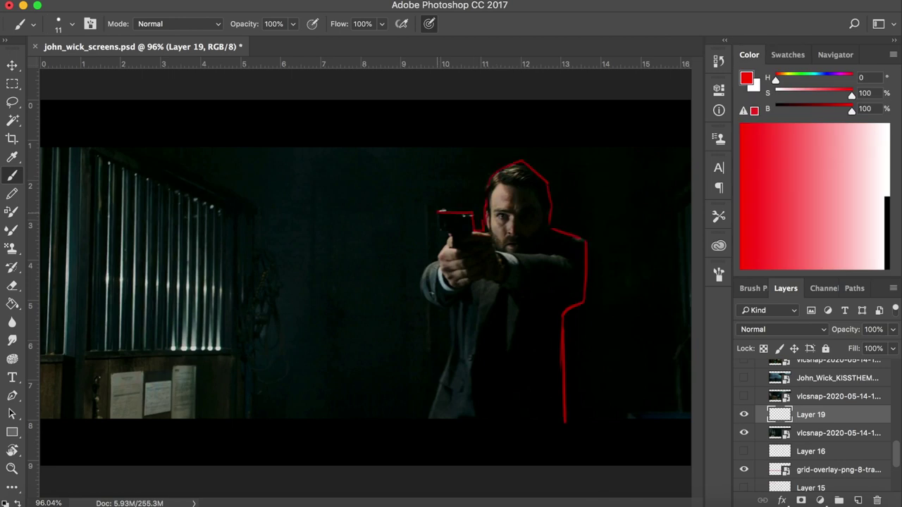
# - Move the grid overlay above the pistol outline layer, hide the outline, and add a new layer above the grid
pyautogui.moveTo(838, 470); pyautogui.dragTo(811, 409)
pyautogui.click(744, 433)
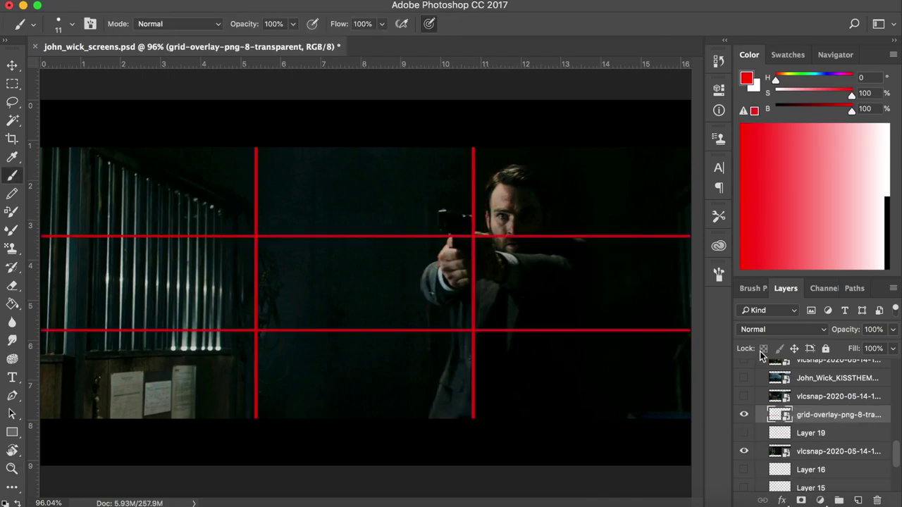
pyautogui.hotkey('ctrl', 'shift', 'alt', 'n')
pyautogui.click(18, 462)
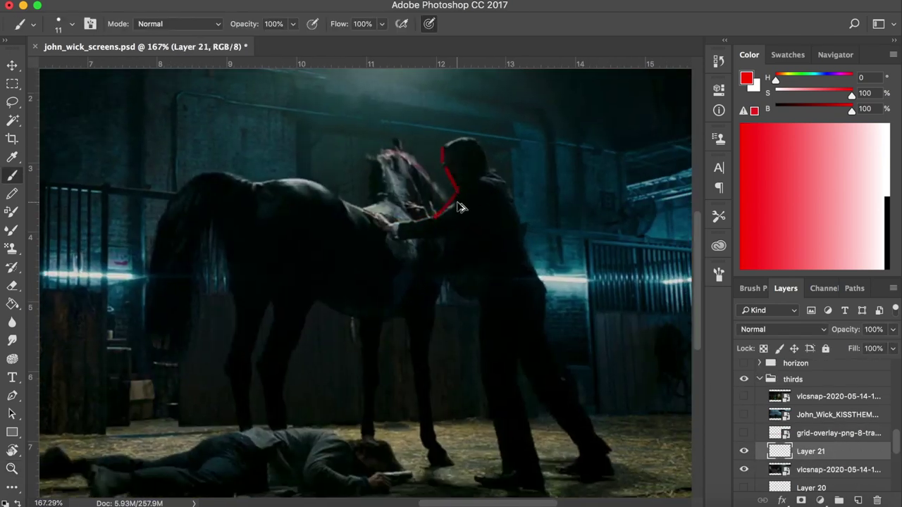
# - Outline the horse and the man leaning against it in red, and show the thirds grid overlay
pyautogui.press('super+z')
pyautogui.moveTo(456, 195); pyautogui.dragTo(255, 182)
pyautogui.moveTo(443, 146)
pyautogui.mouseDown()
pyautogui.moveTo(611, 475)
pyautogui.moveTo(451, 275)
pyautogui.moveTo(373, 438)
pyautogui.mouseUp()
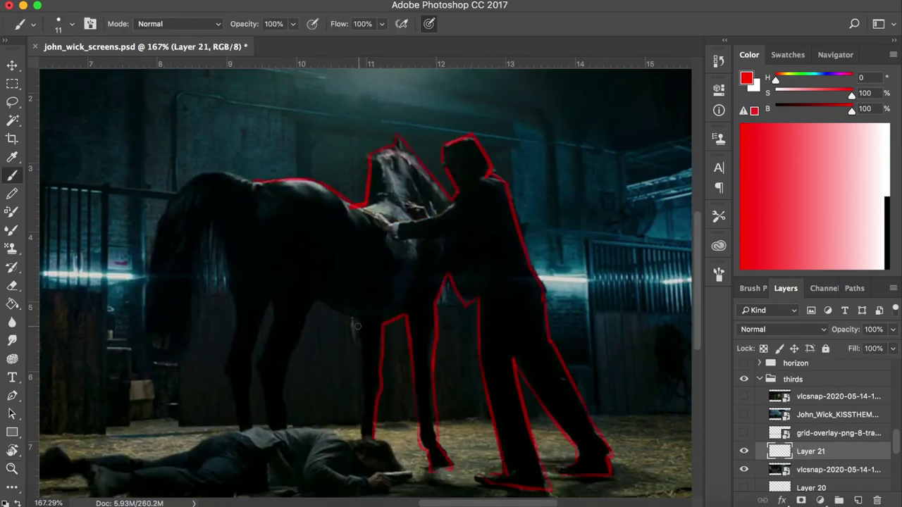
pyautogui.moveTo(357, 326)
pyautogui.mouseDown()
pyautogui.moveTo(224, 362)
pyautogui.moveTo(164, 300)
pyautogui.moveTo(243, 180)
pyautogui.mouseUp()
pyautogui.press('z')
pyautogui.hotkey('ctrl', '0')
pyautogui.click(744, 433)
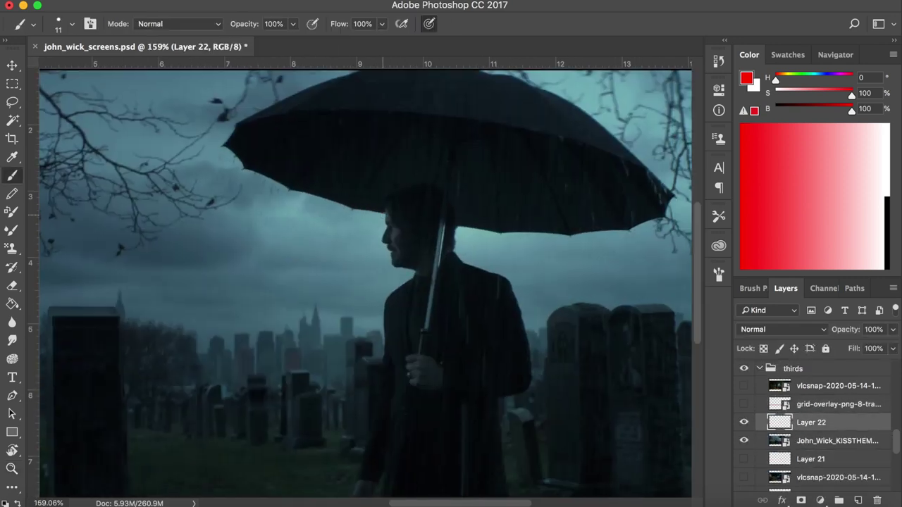
# - Outline the man in the graveyard and his umbrella in red
pyautogui.moveTo(385, 214); pyautogui.dragTo(355, 486)
pyautogui.moveTo(382, 422); pyautogui.dragTo(379, 344)
pyautogui.moveTo(376, 441); pyautogui.dragTo(495, 441)
pyautogui.moveTo(494, 441)
pyautogui.mouseDown()
pyautogui.moveTo(492, 211)
pyautogui.moveTo(451, 144)
pyautogui.mouseUp()
pyautogui.moveTo(454, 148); pyautogui.dragTo(663, 128)
pyautogui.moveTo(493, 211); pyautogui.dragTo(513, 348)
pyautogui.moveTo(394, 271)
pyautogui.mouseDown()
pyautogui.moveTo(426, 110)
pyautogui.moveTo(687, 250)
pyautogui.mouseUp()
# - Hide the umbrella outline layer and show the grid overlay over the graveyard still
pyautogui.press('z')
pyautogui.hotkey('ctrl', '0')
pyautogui.click(745, 422)
pyautogui.click(744, 403)
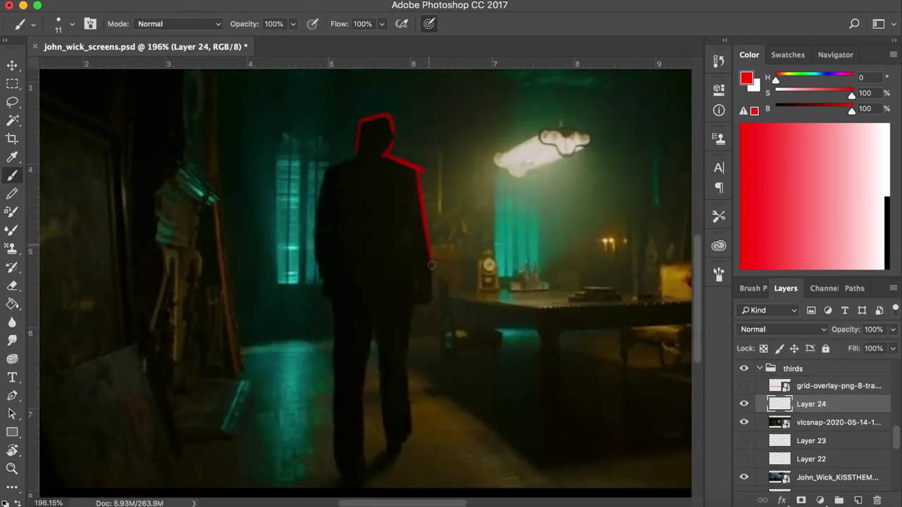
# - Finish the red outline around the silhouetted man in the green-lit room and show the grid overlay
pyautogui.moveTo(432, 265)
pyautogui.mouseDown()
pyautogui.moveTo(364, 472)
pyautogui.moveTo(331, 253)
pyautogui.mouseUp()
pyautogui.press('z')
pyautogui.hotkey('ctrl', '0')
pyautogui.click(745, 385)
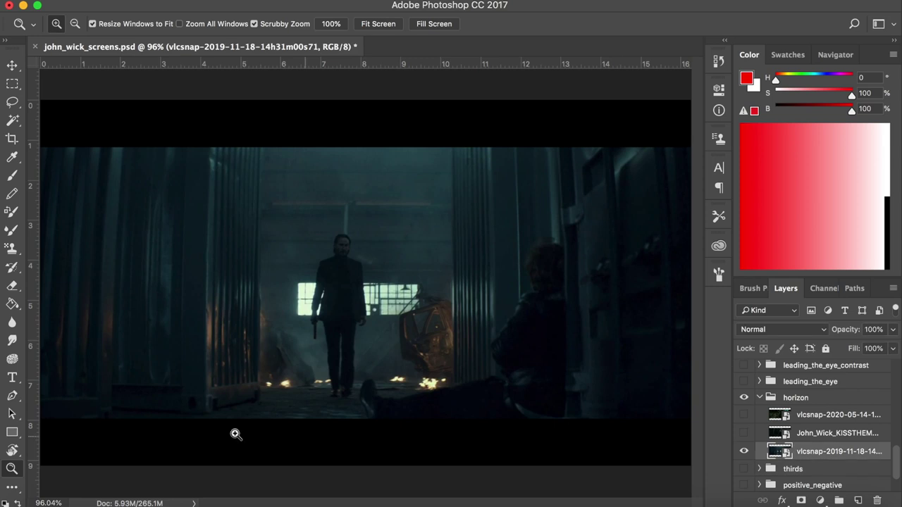
# - On a new layer above the warehouse still in the horizon group, outline the seated figure in the foreground in red
pyautogui.click(857, 501)
pyautogui.hotkey('ctrl', '-')
pyautogui.moveTo(369, 268); pyautogui.dragTo(430, 266)
pyautogui.moveTo(580, 317); pyautogui.dragTo(393, 233)
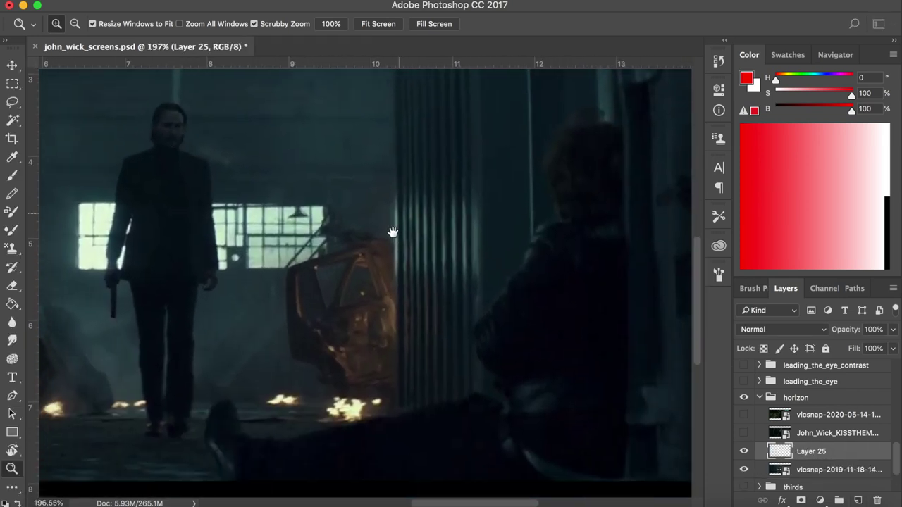
pyautogui.press('b')
pyautogui.moveTo(610, 122)
pyautogui.mouseDown()
pyautogui.moveTo(542, 160)
pyautogui.moveTo(554, 201)
pyautogui.moveTo(544, 228)
pyautogui.moveTo(472, 325)
pyautogui.moveTo(482, 396)
pyautogui.moveTo(397, 419)
pyautogui.mouseUp()
pyautogui.moveTo(231, 405)
pyautogui.mouseDown()
pyautogui.moveTo(251, 438)
pyautogui.moveTo(397, 419)
pyautogui.moveTo(220, 482)
pyautogui.mouseUp()
pyautogui.moveTo(433, 366); pyautogui.dragTo(366, 334)
pyautogui.moveTo(551, 92)
pyautogui.mouseDown()
pyautogui.moveTo(551, 423)
pyautogui.moveTo(580, 444)
pyautogui.mouseUp()
pyautogui.moveTo(153, 452); pyautogui.dragTo(577, 421)
# - Outline the standing man and his gun in the warehouse doorway in red
pyautogui.moveTo(329, 205); pyautogui.dragTo(319, 205)
pyautogui.moveTo(152, 137); pyautogui.dragTo(431, 263)
pyautogui.moveTo(419, 263); pyautogui.dragTo(400, 209)
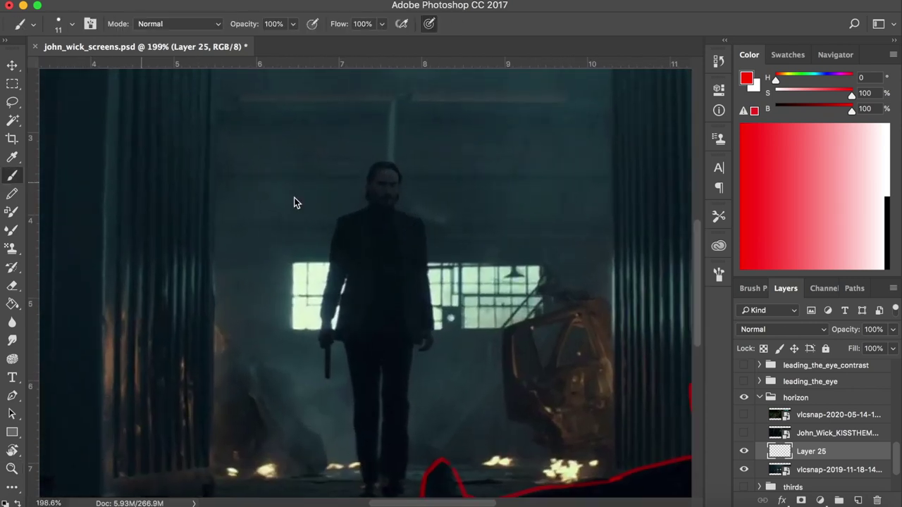
pyautogui.scroll(-2, 295, 203)
pyautogui.moveTo(366, 152)
pyautogui.mouseDown()
pyautogui.moveTo(373, 116)
pyautogui.moveTo(393, 160)
pyautogui.moveTo(368, 156)
pyautogui.moveTo(327, 241)
pyautogui.moveTo(321, 295)
pyautogui.moveTo(329, 308)
pyautogui.moveTo(333, 289)
pyautogui.moveTo(348, 300)
pyautogui.moveTo(354, 402)
pyautogui.mouseUp()
pyautogui.moveTo(410, 433)
pyautogui.mouseDown()
pyautogui.moveTo(411, 323)
pyautogui.moveTo(433, 300)
pyautogui.mouseUp()
pyautogui.moveTo(401, 167)
pyautogui.mouseDown()
pyautogui.moveTo(424, 179)
pyautogui.moveTo(433, 285)
pyautogui.moveTo(359, 289)
pyautogui.moveTo(399, 225)
pyautogui.mouseUp()
pyautogui.click(12, 469)
pyautogui.press('super+0')
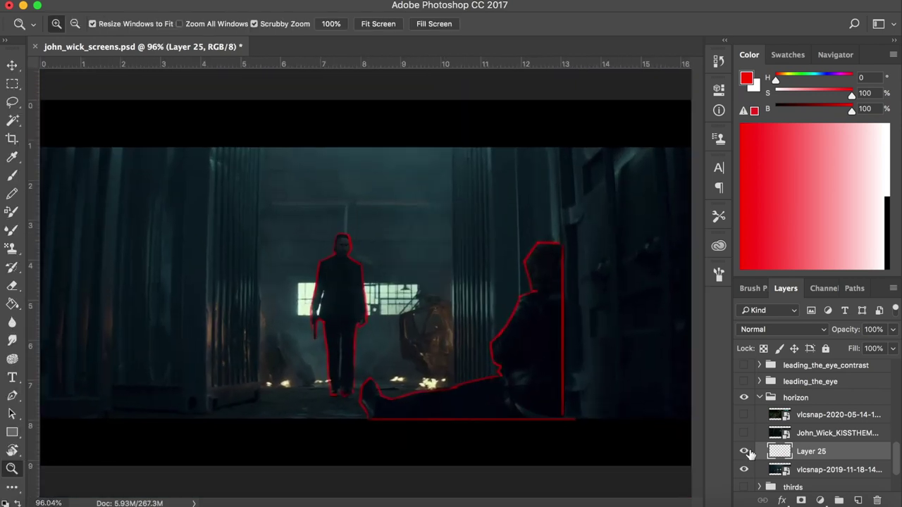
# - Hide the figure outlines and, on a new layer, draw a vertical red line along the right doorway edge
pyautogui.click(745, 452)
pyautogui.click(857, 501)
pyautogui.click(13, 175)
pyautogui.moveTo(451, 147); pyautogui.dragTo(452, 368)
pyautogui.moveTo(491, 149); pyautogui.dragTo(491, 356)
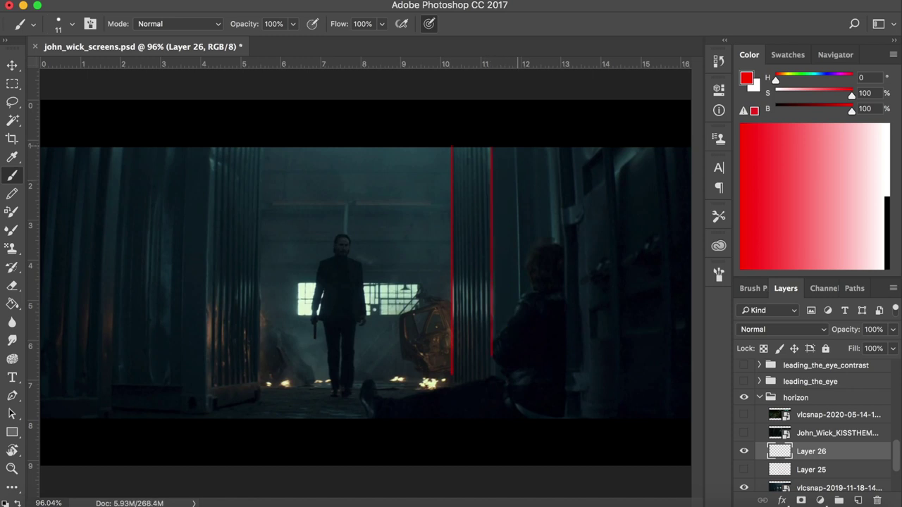
pyautogui.click(515, 148)
pyautogui.keyDown('shift'); pyautogui.click(526, 294); pyautogui.keyUp('shift')
pyautogui.press('super+alt+z')
pyautogui.press('super+alt+z')
pyautogui.press('super+alt+z')
pyautogui.press('super+alt+z')
# - Draw straight red lines along the vertical edges of the corrugated panel and the wall on the picture's right side
pyautogui.click(489, 148)
pyautogui.keyDown('shift'); pyautogui.click(495, 374); pyautogui.keyUp('shift')
pyautogui.click(516, 146)
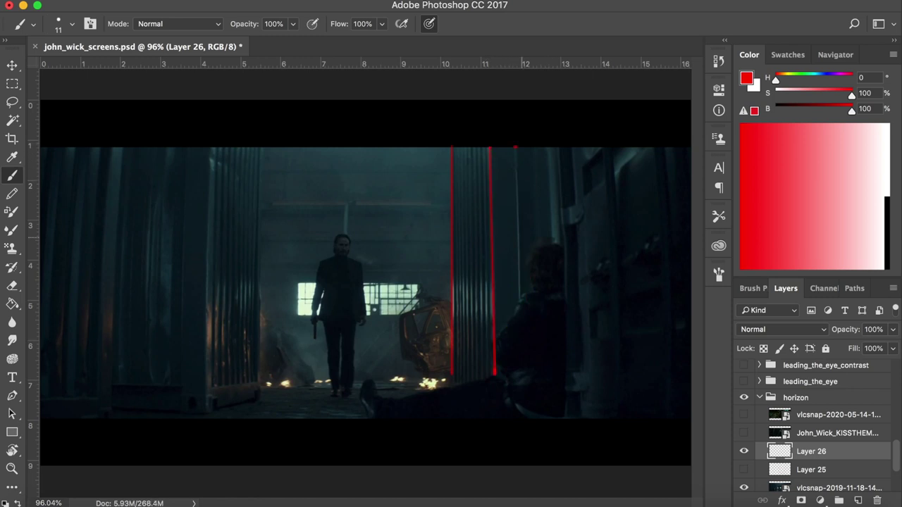
pyautogui.keyDown('shift'); pyautogui.click(587, 413); pyautogui.keyUp('shift')
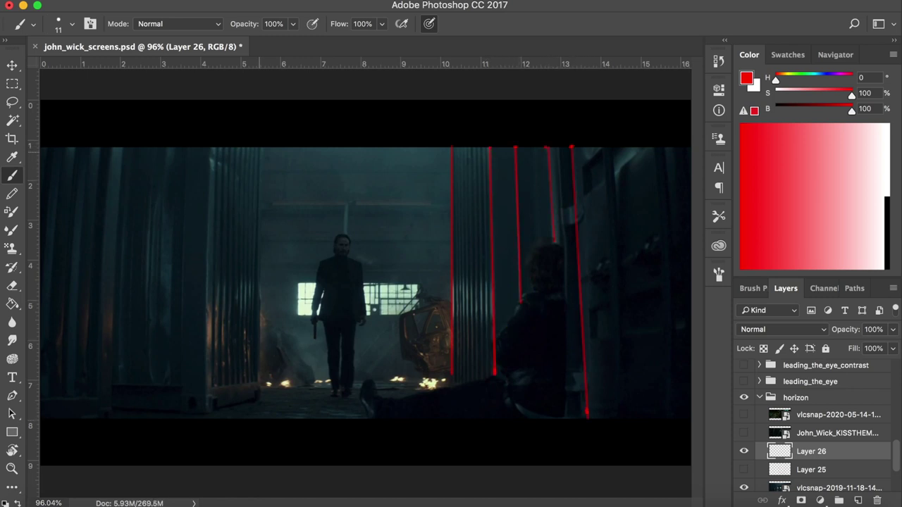
# - Draw straight red lines along the vertical edges of the corrugated panels on the picture's left side
pyautogui.click(260, 148)
pyautogui.keyDown('shift'); pyautogui.click(260, 398); pyautogui.keyUp('shift')
pyautogui.click(212, 148)
pyautogui.keyDown('shift'); pyautogui.click(207, 411); pyautogui.keyUp('shift')
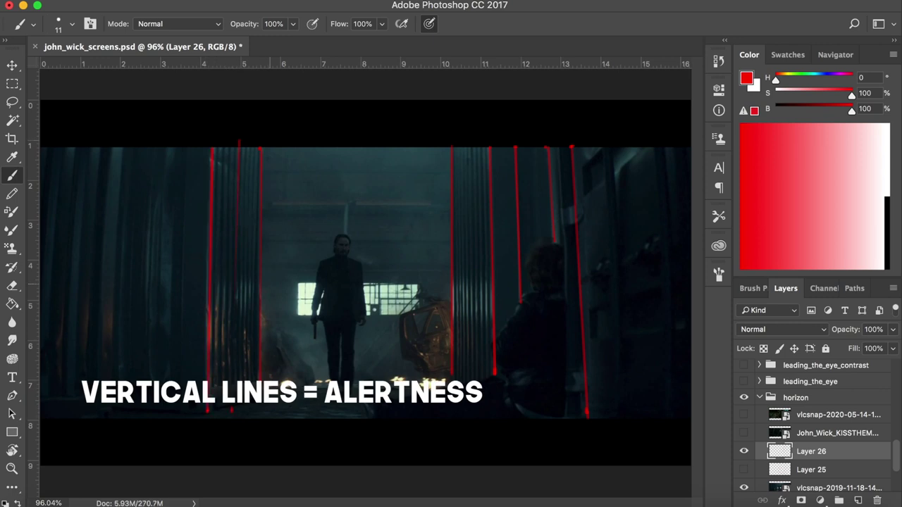
pyautogui.click(123, 148)
pyautogui.keyDown('shift'); pyautogui.click(111, 415); pyautogui.keyUp('shift')
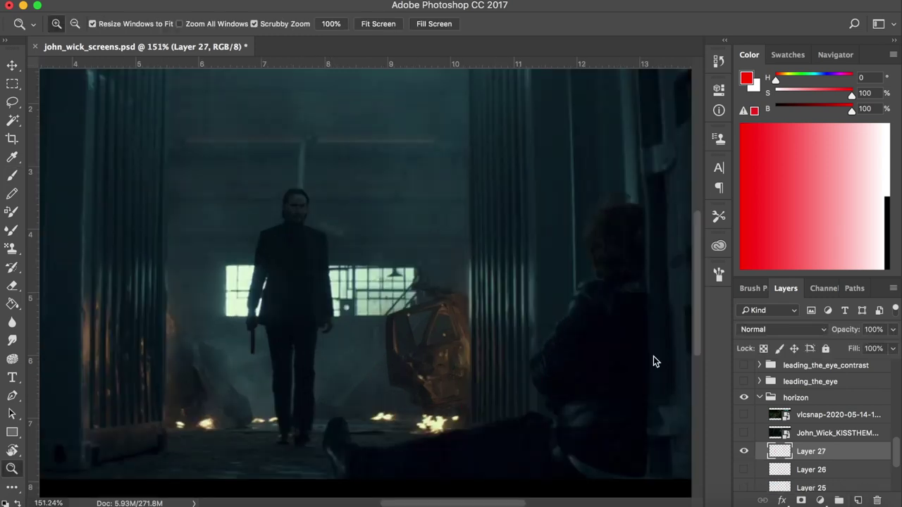
# - Draw a red arrow toward the standing man's head and handwrite "Dominent" and "Powerful" beside it with a 6 px brush
pyautogui.click(655, 362)
pyautogui.press('b')
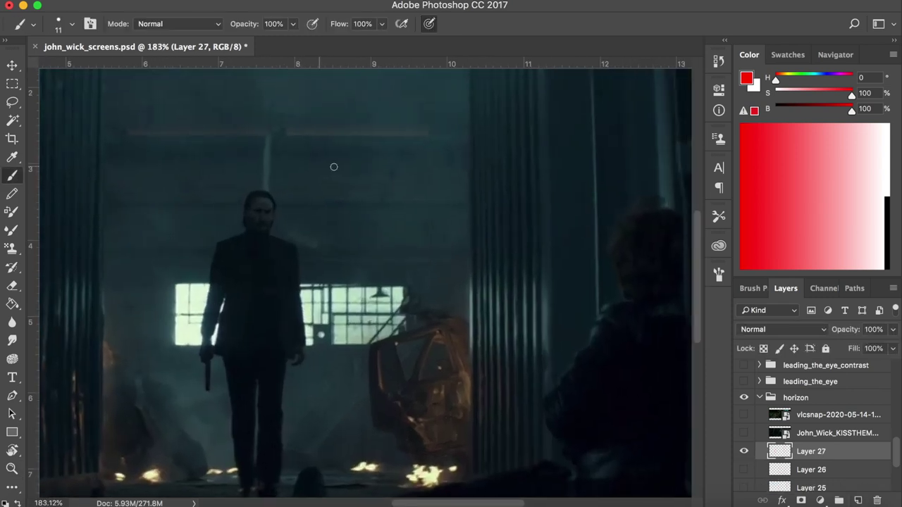
pyautogui.moveTo(323, 160); pyautogui.dragTo(294, 190)
pyautogui.moveTo(293, 178); pyautogui.dragTo(314, 186)
pyautogui.rightClick(378, 120)
pyautogui.moveTo(337, 130); pyautogui.dragTo(338, 151)
pyautogui.moveTo(358, 134); pyautogui.dragTo(359, 135)
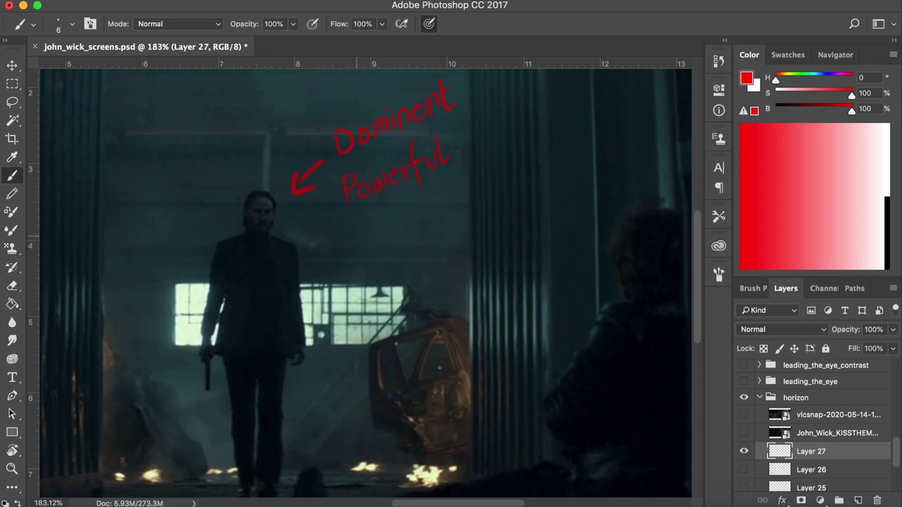
pyautogui.press('z')
pyautogui.hotkey('ctrl', '0')
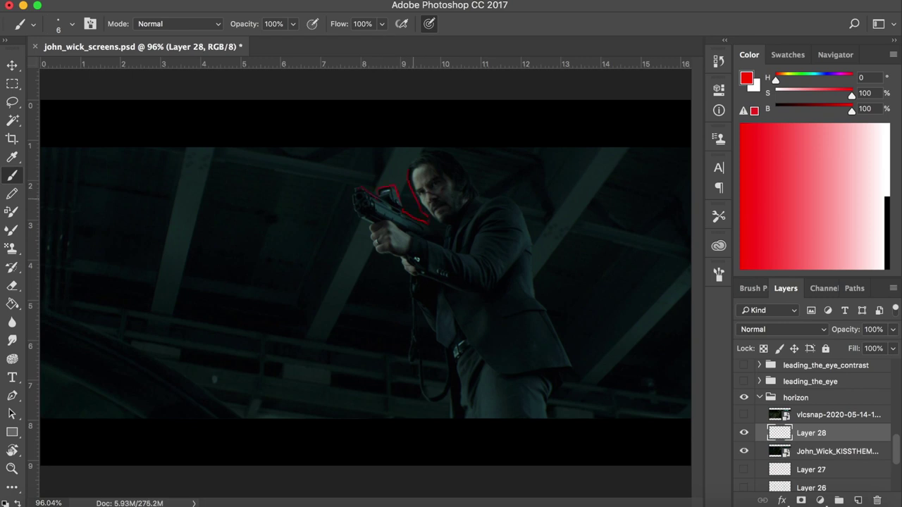
# - Outline the man aiming the rifle under the bridge in red, including the gun and the hanging strap
pyautogui.moveTo(358, 189); pyautogui.dragTo(399, 255)
pyautogui.moveTo(402, 259)
pyautogui.mouseDown()
pyautogui.moveTo(409, 361)
pyautogui.moveTo(431, 364)
pyautogui.mouseUp()
pyautogui.moveTo(446, 367); pyautogui.dragTo(451, 423)
pyautogui.moveTo(409, 170)
pyautogui.mouseDown()
pyautogui.moveTo(481, 194)
pyautogui.moveTo(535, 296)
pyautogui.mouseUp()
pyautogui.moveTo(535, 296); pyautogui.dragTo(573, 372)
pyautogui.moveTo(573, 373); pyautogui.dragTo(551, 422)
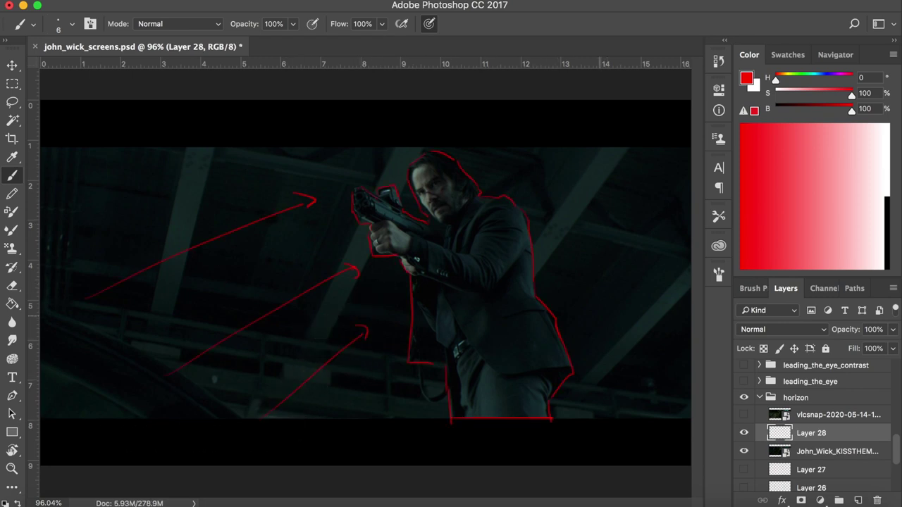
# - Show the green doorway still and, on a new layer, outline the man and draw slanted red lines along the door frame and walls
pyautogui.click(744, 415)
pyautogui.click(837, 416)
pyautogui.click(858, 500)
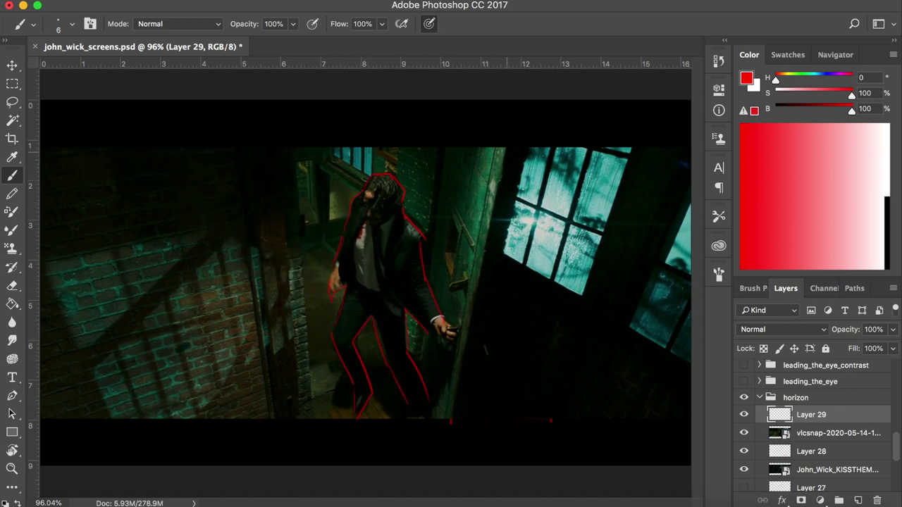
pyautogui.click(275, 144)
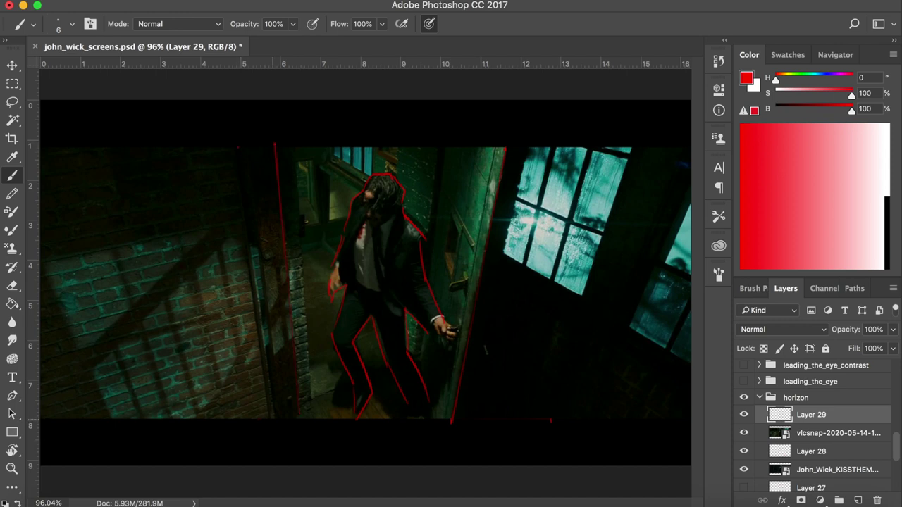
pyautogui.keyDown('shift'); pyautogui.click(631, 148); pyautogui.keyUp('shift')
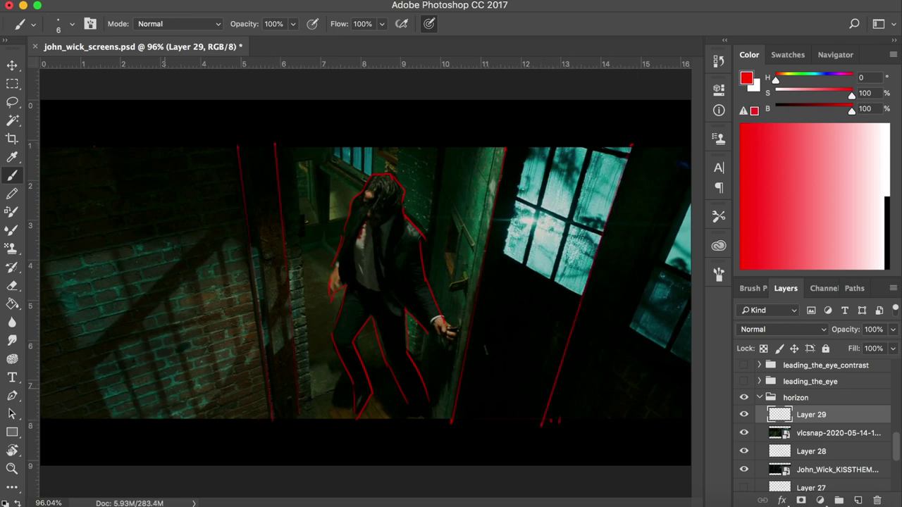
pyautogui.keyDown('shift'); pyautogui.click(168, 420); pyautogui.keyUp('shift')
# - Duplicate the slanted-line layer, hide both copies, and draw two red arrows toward the man on a new layer
pyautogui.moveTo(845, 417); pyautogui.dragTo(858, 499)
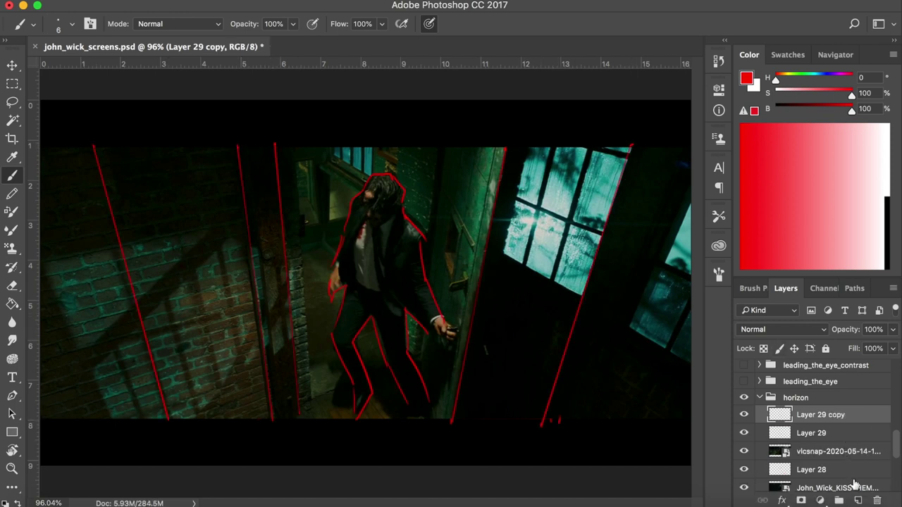
pyautogui.click(858, 499)
pyautogui.moveTo(744, 435); pyautogui.dragTo(745, 451)
pyautogui.moveTo(155, 166)
pyautogui.mouseDown()
pyautogui.moveTo(271, 190)
pyautogui.moveTo(268, 198)
pyautogui.mouseUp()
pyautogui.moveTo(101, 189); pyautogui.dragTo(290, 246)
pyautogui.moveTo(274, 231); pyautogui.dragTo(278, 258)
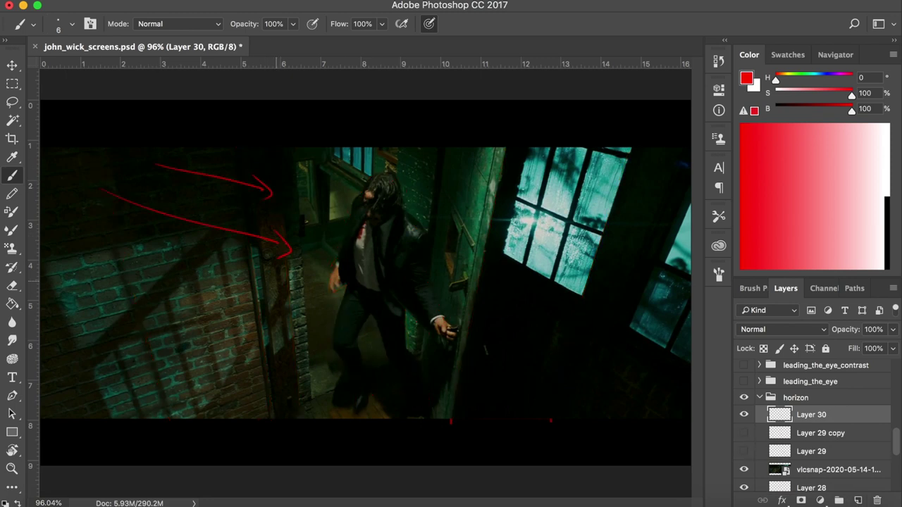
# - Collapse and hide the horizon group, and show the leading_the_eye group
pyautogui.click(759, 399)
pyautogui.click(745, 414)
pyautogui.click(744, 399)
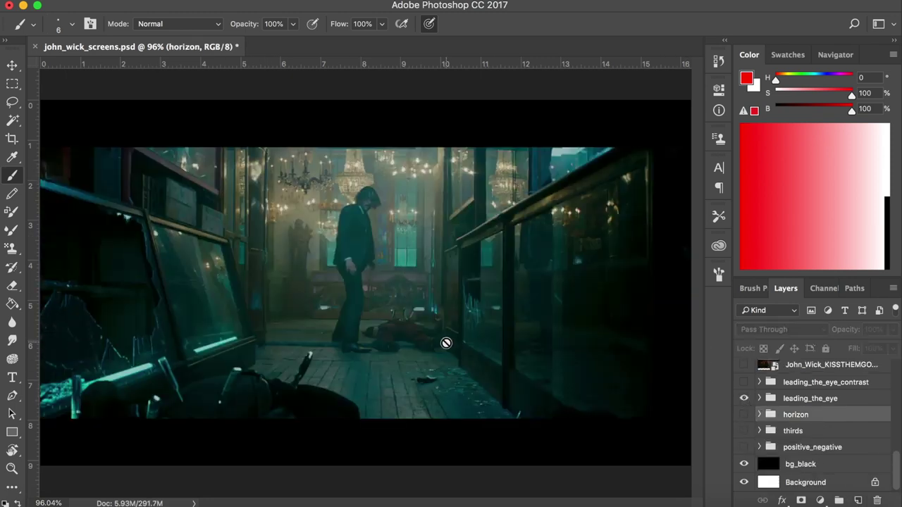
pyautogui.press('z')
pyautogui.moveTo(421, 229)
pyautogui.mouseDown()
pyautogui.moveTo(389, 214)
pyautogui.moveTo(423, 247)
pyautogui.mouseUp()
pyautogui.press('super+0')
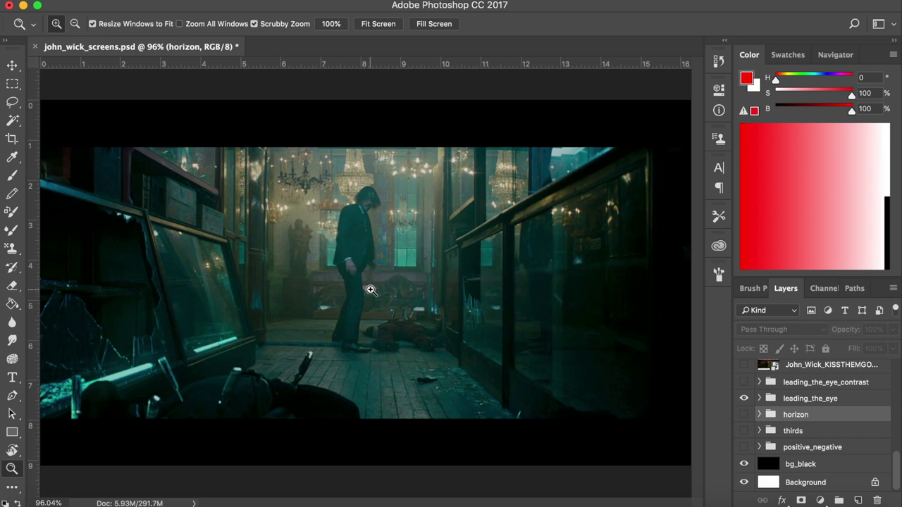
# - Expand the leading_the_eye group and add a new layer above its chandelier-room still
pyautogui.moveTo(371, 290); pyautogui.dragTo(364, 286)
pyautogui.press('b')
pyautogui.click(831, 399)
pyautogui.click(760, 399)
pyautogui.click(832, 400)
pyautogui.click(857, 500)
# - Outline the man standing beneath the chandeliers in red
pyautogui.press('z')
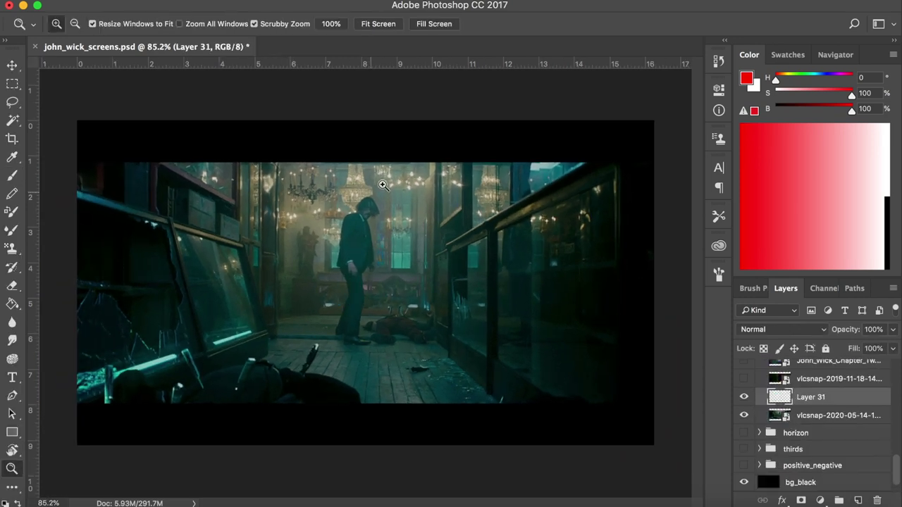
pyautogui.moveTo(383, 186); pyautogui.dragTo(444, 185)
pyautogui.press('b')
pyautogui.moveTo(347, 177); pyautogui.dragTo(399, 184)
pyautogui.moveTo(381, 326); pyautogui.dragTo(351, 461)
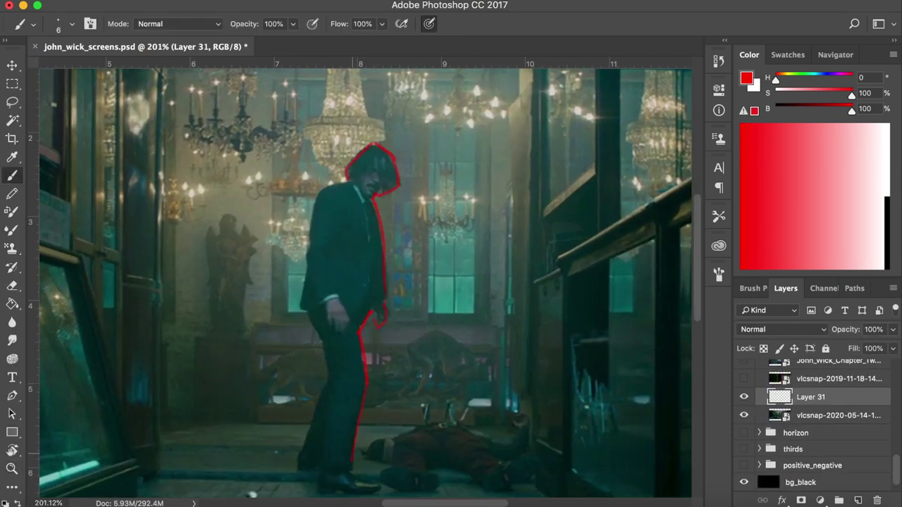
pyautogui.press('super+z')
pyautogui.moveTo(308, 242)
pyautogui.mouseDown()
pyautogui.moveTo(338, 176)
pyautogui.moveTo(346, 179)
pyautogui.mouseUp()
# - Outline the body lying on the floor in red and duplicate the outline layer
pyautogui.moveTo(381, 451); pyautogui.dragTo(377, 416)
pyautogui.moveTo(361, 423); pyautogui.dragTo(384, 401)
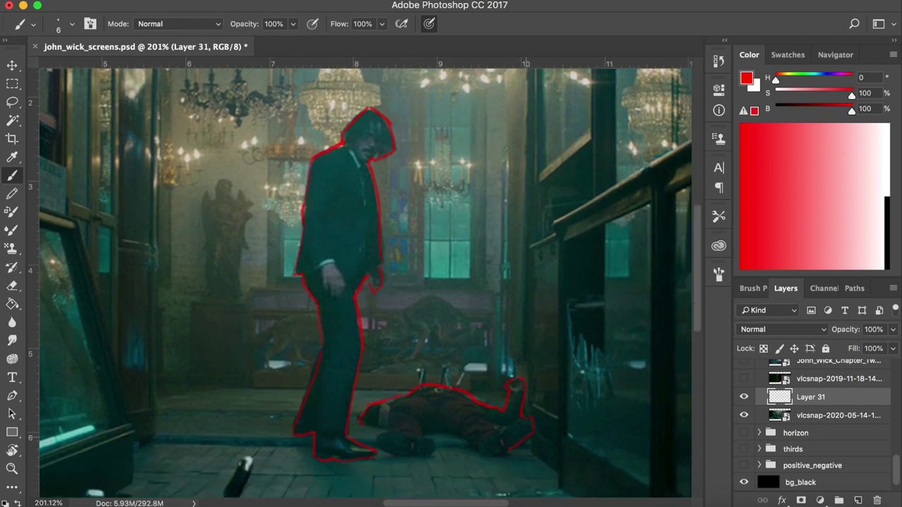
pyautogui.press('z')
pyautogui.press('super+0')
pyautogui.press('super+j')
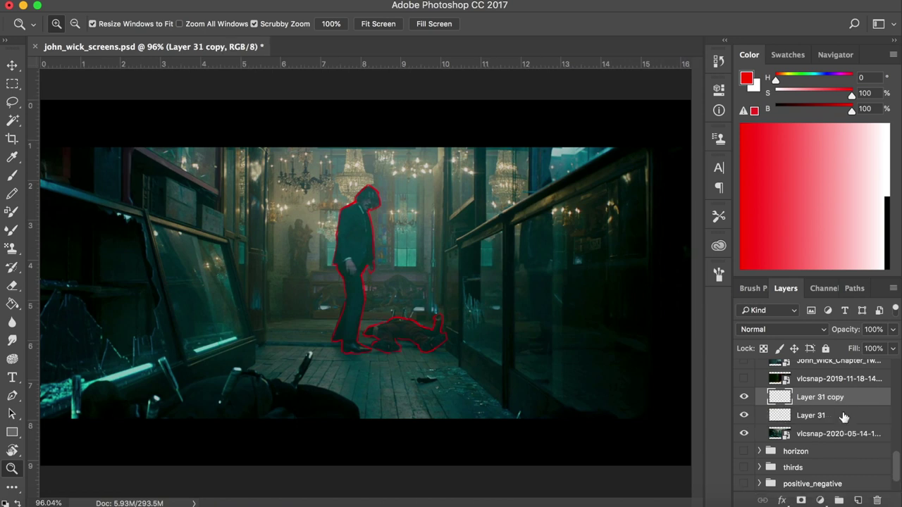
# - On a new layer, draw straight red leading lines along the display cases on the picture's right side
pyautogui.click(858, 501)
pyautogui.press('b')
pyautogui.click(427, 255)
pyautogui.keyDown('shift'); pyautogui.click(614, 145); pyautogui.keyUp('shift')
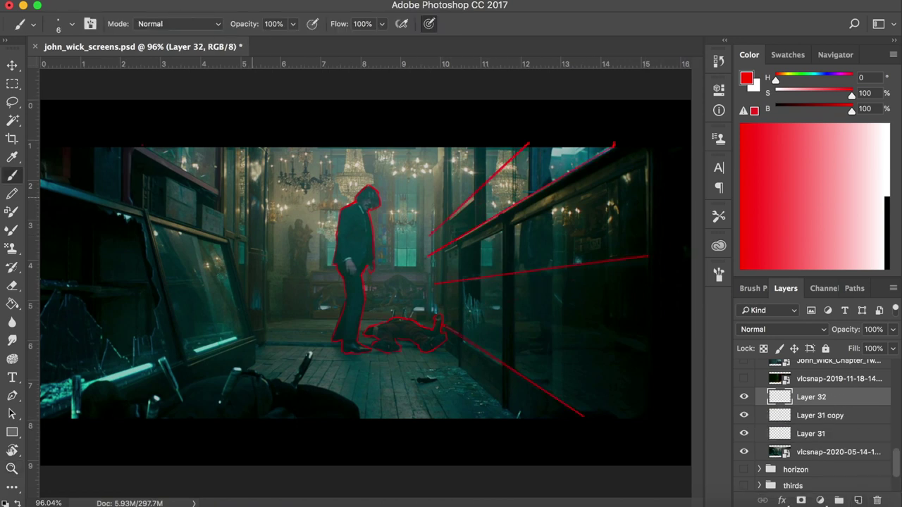
# - Draw straight red leading lines along the display cases on the picture's left side, converging toward the standing man
pyautogui.keyDown('shift'); pyautogui.click(313, 243); pyautogui.keyUp('shift')
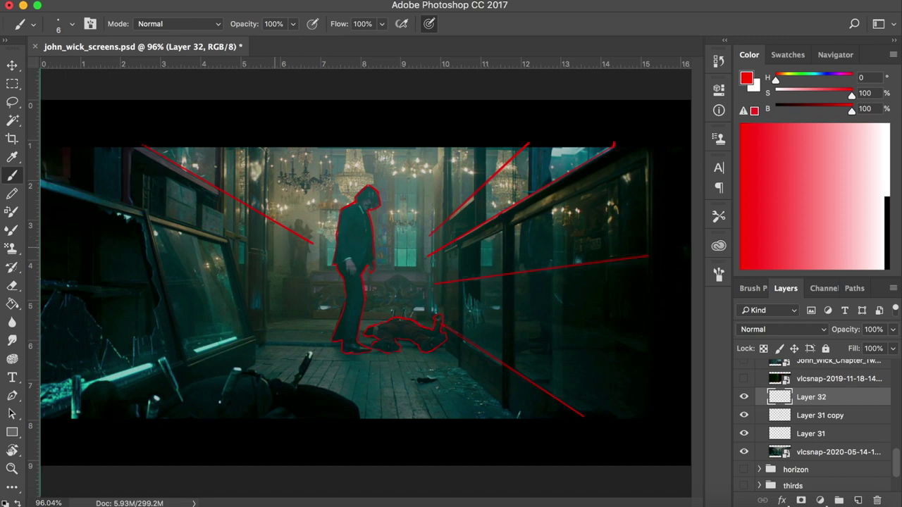
pyautogui.rightClick(245, 310)
pyautogui.press('Escape')
pyautogui.click(319, 326)
pyautogui.keyDown('shift'); pyautogui.click(40, 406); pyautogui.keyUp('shift')
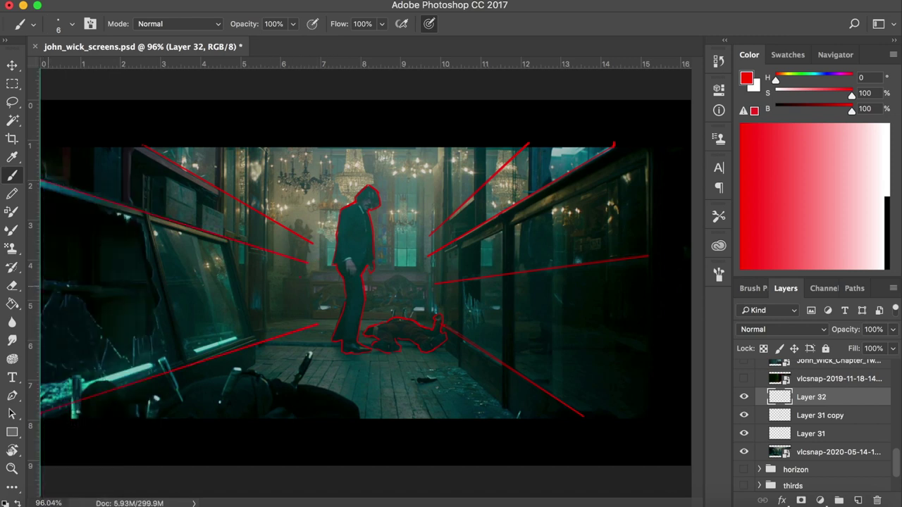
pyautogui.click(42, 289)
pyautogui.keyDown('shift'); pyautogui.click(302, 277); pyautogui.keyUp('shift')
# - On new layers, add arrowheads to the inner ends of the leading lines and draw a red line along the floor's lower left
pyautogui.click(857, 501)
pyautogui.moveTo(427, 233); pyautogui.dragTo(434, 241)
pyautogui.moveTo(429, 251); pyautogui.dragTo(431, 260)
pyautogui.moveTo(437, 279); pyautogui.dragTo(431, 285)
pyautogui.press('super+shift+alt+n')
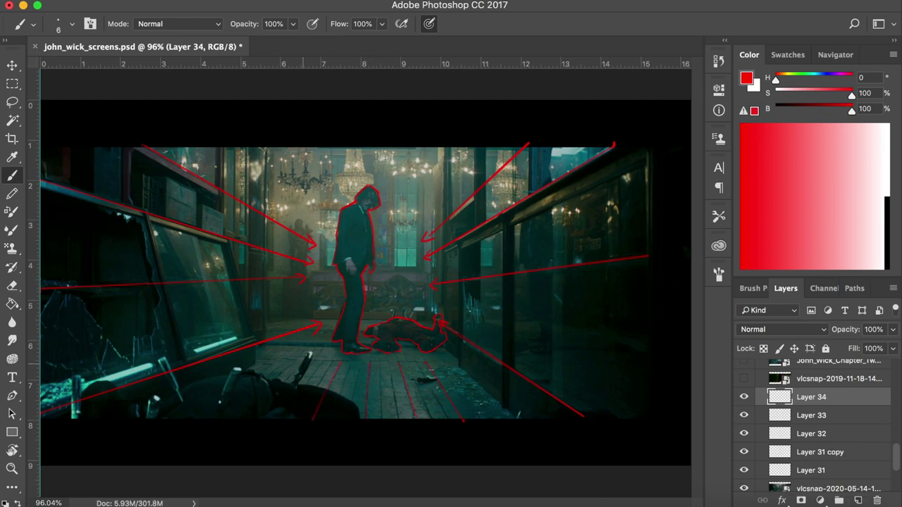
pyautogui.moveTo(226, 423); pyautogui.dragTo(294, 360)
# - Group the outline and leading-line layers of the chandelier-room still
pyautogui.press('z')
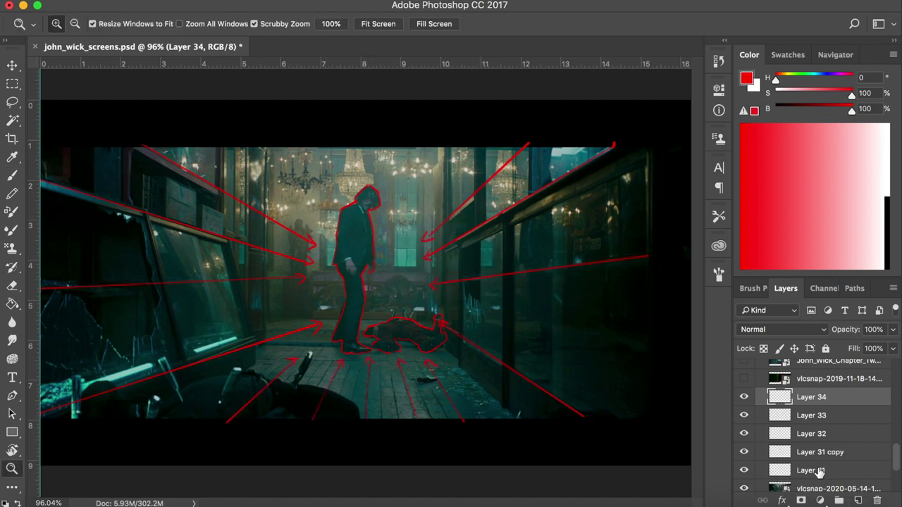
pyautogui.keyDown('shift'); pyautogui.click(811, 470); pyautogui.keyUp('shift')
pyautogui.press('super+g')
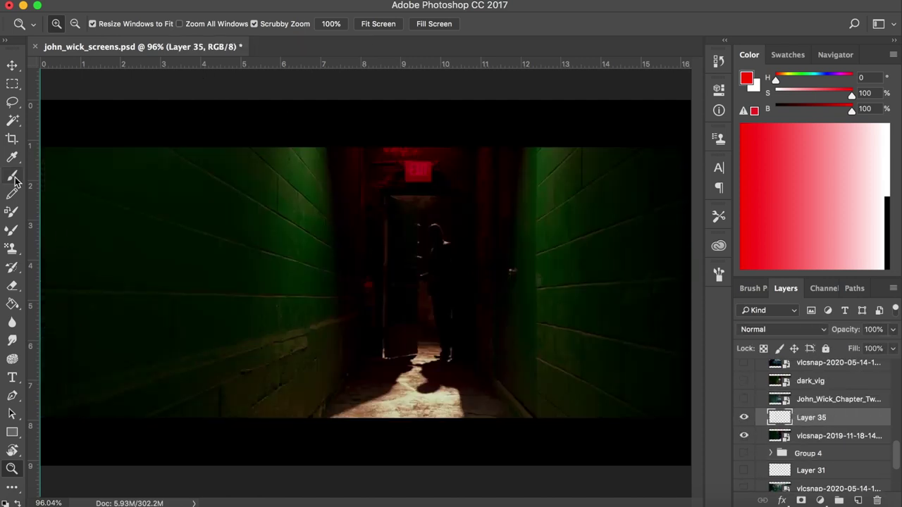
# - Draw straight red leading lines along the brick courses of the corridor's right wall, fanning out from the doorway
pyautogui.click(14, 178)
pyautogui.moveTo(578, 146); pyautogui.dragTo(479, 232)
pyautogui.moveTo(659, 140); pyautogui.dragTo(480, 255)
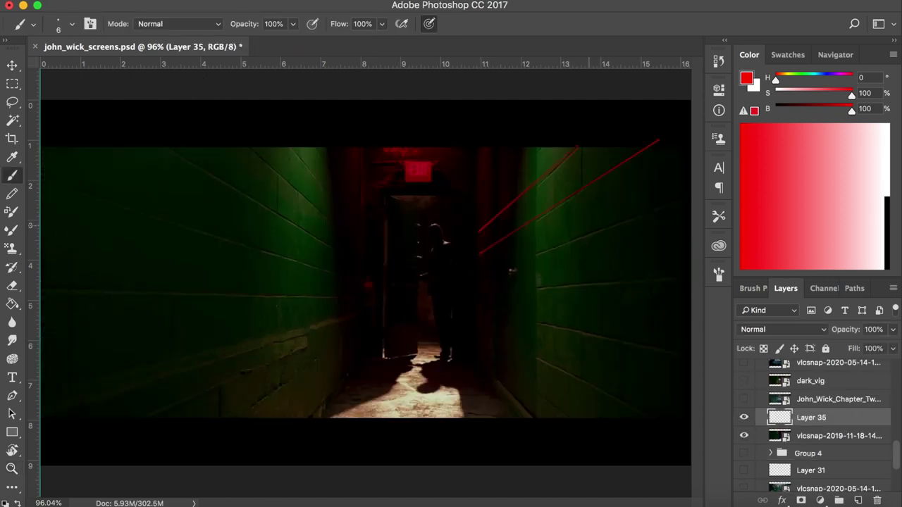
pyautogui.click(481, 311)
pyautogui.keyDown('shift'); pyautogui.click(682, 355); pyautogui.keyUp('shift')
pyautogui.click(483, 335)
pyautogui.keyDown('shift'); pyautogui.click(655, 418); pyautogui.keyUp('shift')
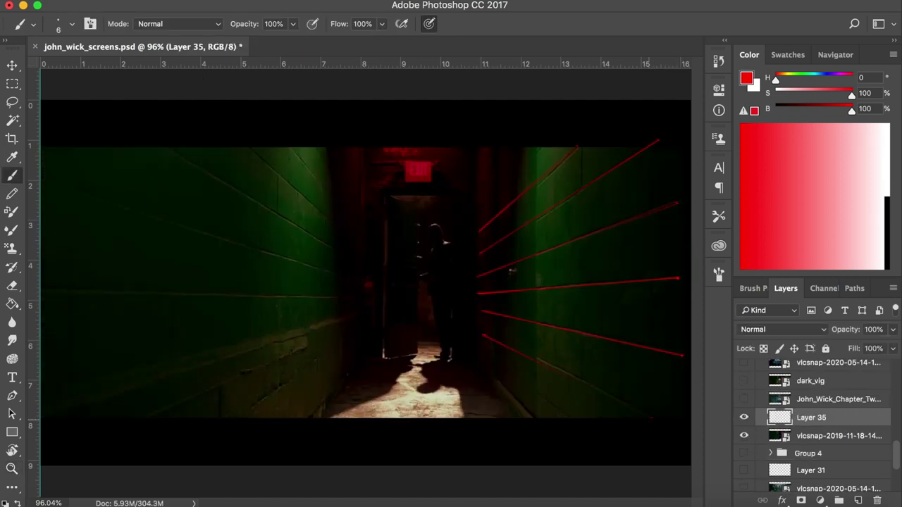
pyautogui.click(484, 372)
pyautogui.keyDown('shift'); pyautogui.click(526, 418); pyautogui.keyUp('shift')
# - Draw straight red leading lines along the brick courses and floor edge of the corridor's left wall
pyautogui.click(335, 271)
pyautogui.keyDown('shift'); pyautogui.click(47, 182); pyautogui.keyUp('shift')
pyautogui.click(49, 290)
pyautogui.keyDown('shift'); pyautogui.click(338, 299); pyautogui.keyUp('shift')
pyautogui.click(341, 318)
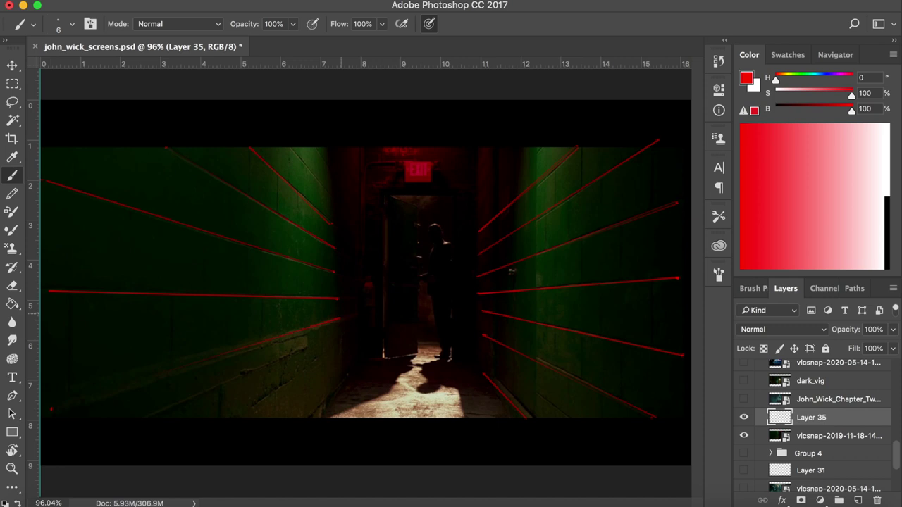
pyautogui.keyDown('shift'); pyautogui.click(51, 409); pyautogui.keyUp('shift')
pyautogui.click(352, 372)
pyautogui.keyDown('shift'); pyautogui.click(310, 416); pyautogui.keyUp('shift')
# - Add arrowheads to the inner ends of the upper leading lines on the corridor's right wall
pyautogui.moveTo(479, 269); pyautogui.dragTo(483, 278)
pyautogui.moveTo(478, 248); pyautogui.dragTo(484, 258)
pyautogui.moveTo(480, 226); pyautogui.dragTo(483, 236)
# - On a new layer, mark the silhouetted figure and the dark central part of the corridor with red strokes
pyautogui.click(857, 500)
pyautogui.moveTo(434, 240); pyautogui.dragTo(470, 223)
pyautogui.moveTo(325, 152); pyautogui.dragTo(324, 411)
pyautogui.moveTo(324, 151)
pyautogui.mouseDown()
pyautogui.moveTo(450, 151)
pyautogui.moveTo(442, 409)
pyautogui.mouseUp()
pyautogui.moveTo(339, 160)
pyautogui.mouseDown()
pyautogui.moveTo(398, 233)
pyautogui.moveTo(423, 412)
pyautogui.mouseUp()
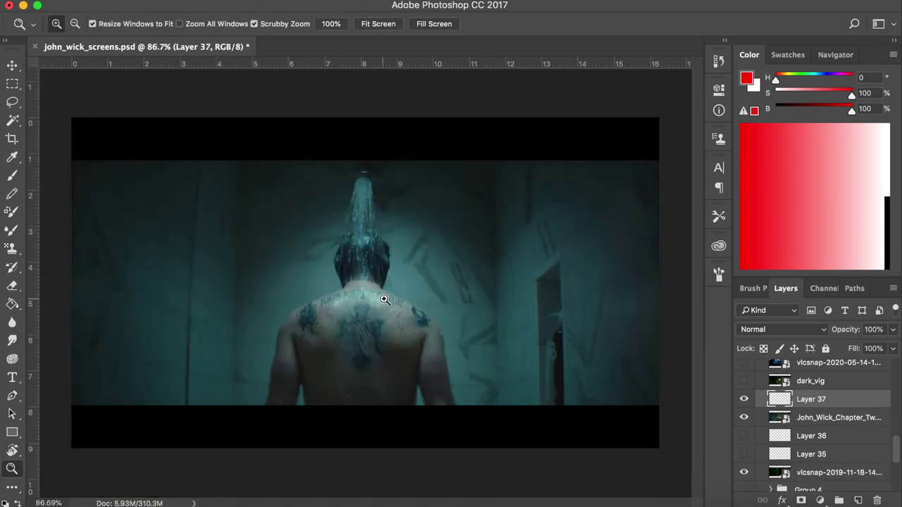
# - Draw a red arc around the lit table scene on the dark_vig copy, lettering "Dark" outside and "Light" inside it
pyautogui.moveTo(384, 299)
pyautogui.mouseDown()
pyautogui.moveTo(345, 327)
pyautogui.moveTo(388, 321)
pyautogui.mouseUp()
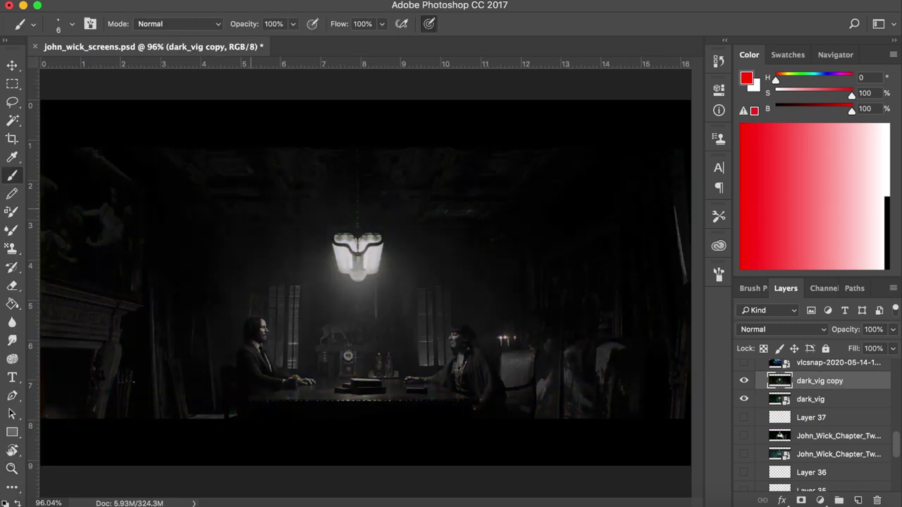
pyautogui.moveTo(194, 376); pyautogui.dragTo(550, 396)
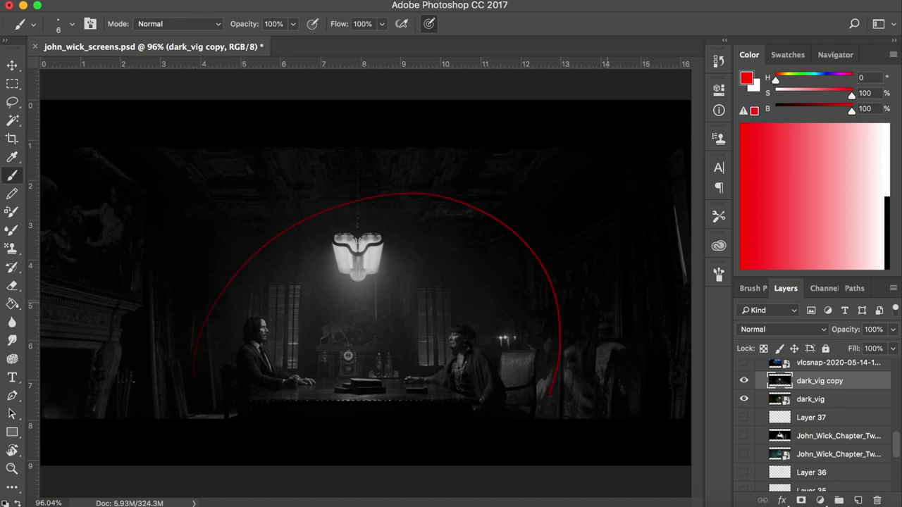
pyautogui.moveTo(539, 191); pyautogui.dragTo(546, 217)
pyautogui.moveTo(538, 190); pyautogui.dragTo(547, 215)
pyautogui.moveTo(572, 192); pyautogui.dragTo(574, 206)
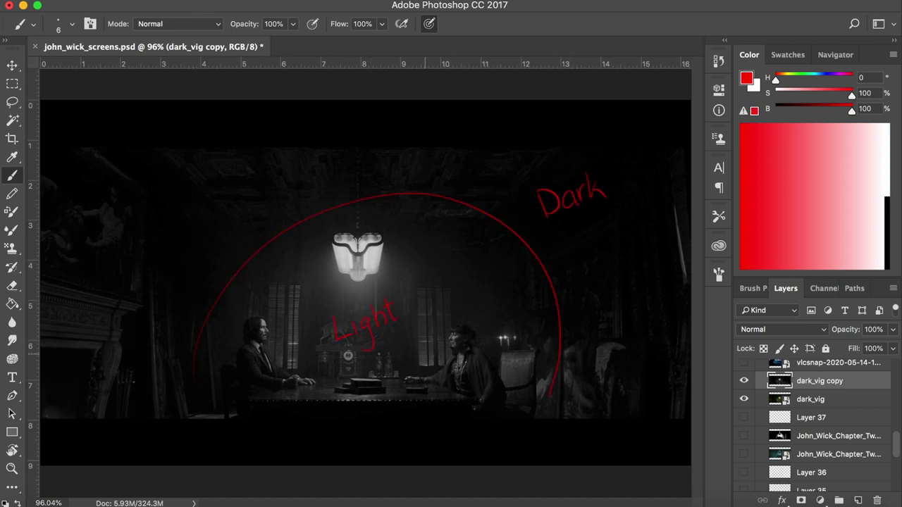
pyautogui.click(746, 393)
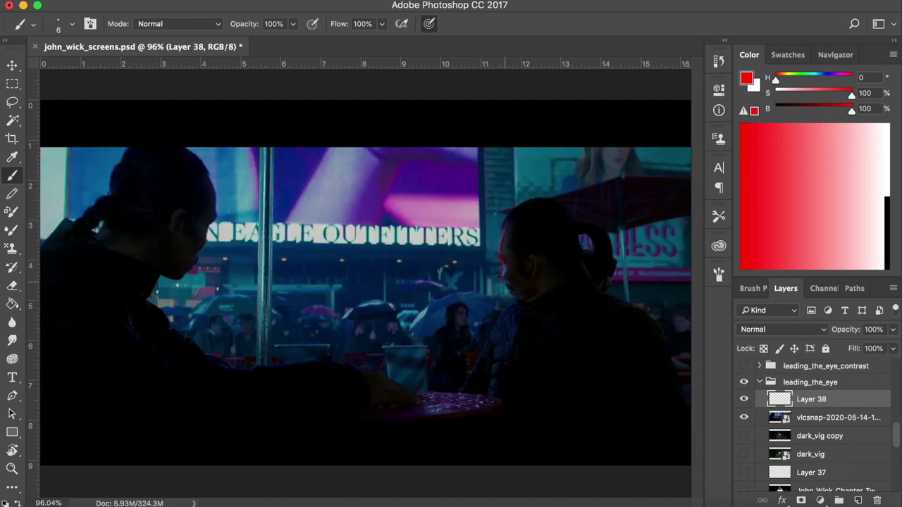
# - Outline both seated men in red, including the outstretched arm and the frame's lower edge
pyautogui.moveTo(516, 303); pyautogui.dragTo(486, 345)
pyautogui.moveTo(604, 294); pyautogui.dragTo(687, 413)
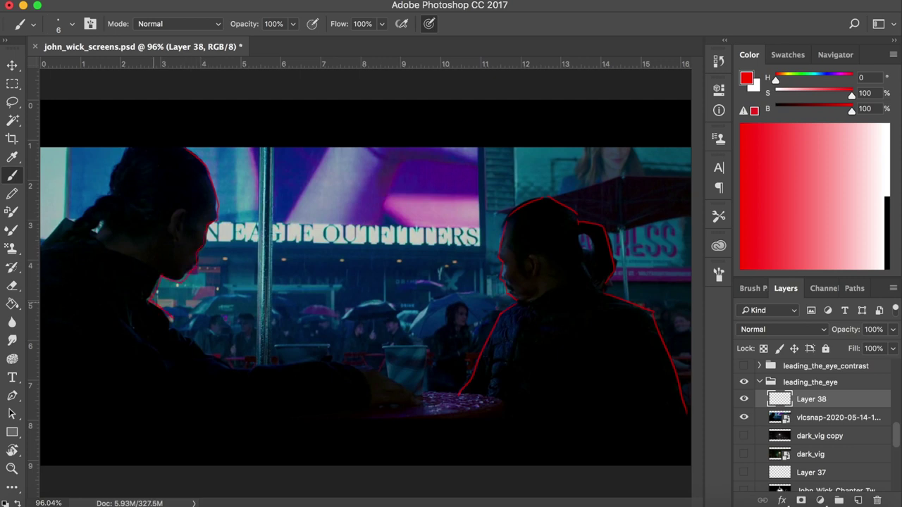
pyautogui.moveTo(172, 322); pyautogui.dragTo(309, 358)
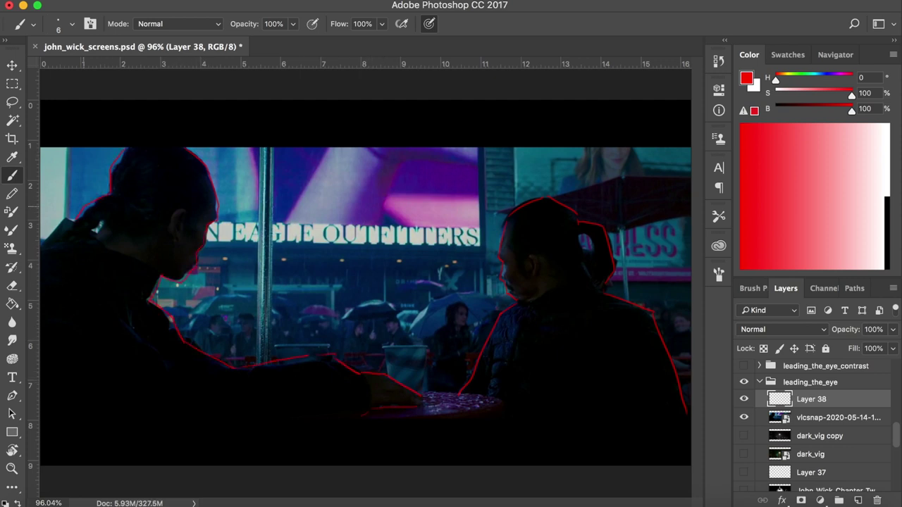
pyautogui.moveTo(127, 149); pyautogui.dragTo(177, 148)
pyautogui.moveTo(359, 419); pyautogui.dragTo(42, 419)
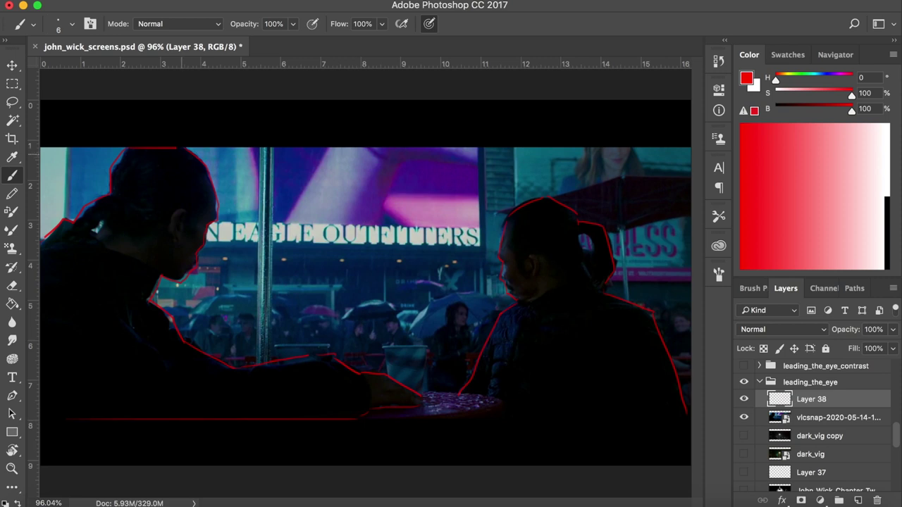
# - Hide the outlines and, on a new layer, draw a red line from the right man's face and trace the bright background
pyautogui.click(857, 501)
pyautogui.click(743, 417)
pyautogui.moveTo(416, 281); pyautogui.dragTo(497, 265)
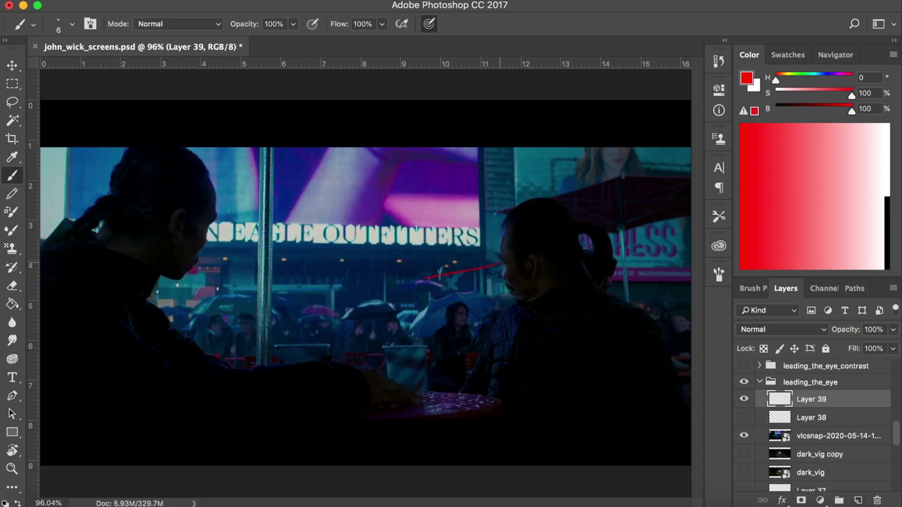
pyautogui.moveTo(272, 148); pyautogui.dragTo(462, 148)
pyautogui.moveTo(449, 150)
pyautogui.mouseDown()
pyautogui.moveTo(448, 362)
pyautogui.moveTo(246, 358)
pyautogui.mouseUp()
pyautogui.moveTo(235, 358); pyautogui.dragTo(251, 146)
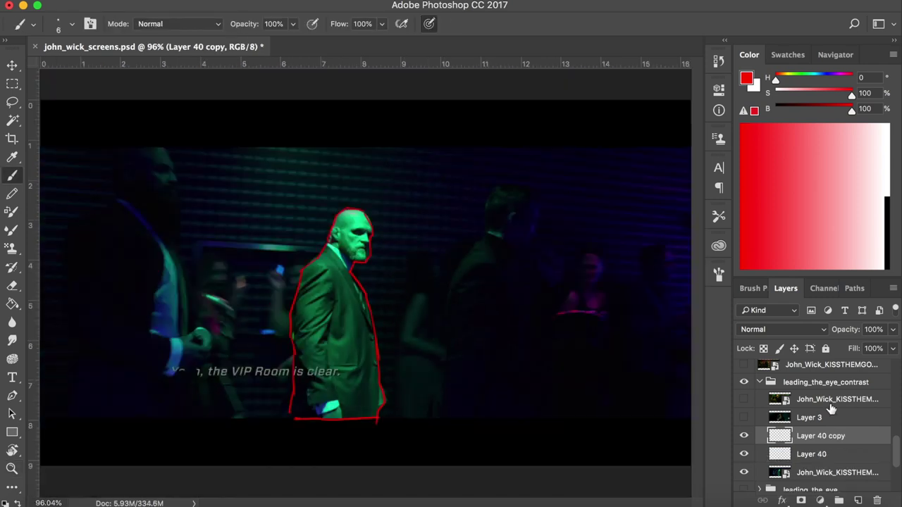
# - On a new layer, draw a red arc around the bald man and letter "Dark" outside it, and replace it with a fresh layer
pyautogui.click(858, 500)
pyautogui.moveTo(214, 252); pyautogui.dragTo(524, 255)
pyautogui.moveTo(475, 282); pyautogui.dragTo(477, 301)
pyautogui.moveTo(473, 281); pyautogui.dragTo(478, 301)
pyautogui.moveTo(498, 284); pyautogui.dragTo(501, 294)
pyautogui.moveTo(502, 279); pyautogui.dragTo(510, 278)
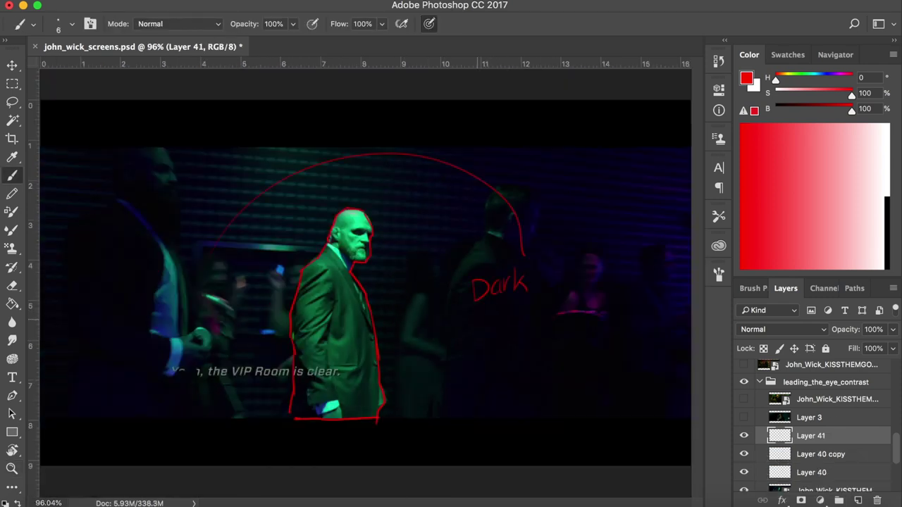
pyautogui.click(744, 437)
pyautogui.click(857, 500)
pyautogui.press('z')
pyautogui.moveTo(344, 261); pyautogui.dragTo(430, 257)
pyautogui.moveTo(371, 165); pyautogui.dragTo(329, 200)
pyautogui.moveTo(389, 124)
pyautogui.mouseDown()
pyautogui.moveTo(446, 209)
pyautogui.moveTo(448, 228)
pyautogui.mouseUp()
pyautogui.moveTo(462, 200); pyautogui.dragTo(485, 197)
pyautogui.moveTo(489, 180); pyautogui.dragTo(507, 195)
pyautogui.press('super+alt+z')
pyautogui.press('super+alt+z')
pyautogui.press('super+alt+z')
pyautogui.press('super+alt+z')
pyautogui.press('super+alt+z')
pyautogui.press('super+alt+z')
# - Add red handwritten marks beside and above the bald man's head on the new layer
pyautogui.moveTo(432, 193); pyautogui.dragTo(439, 209)
pyautogui.moveTo(444, 199); pyautogui.dragTo(503, 197)
pyautogui.moveTo(342, 179); pyautogui.dragTo(349, 196)
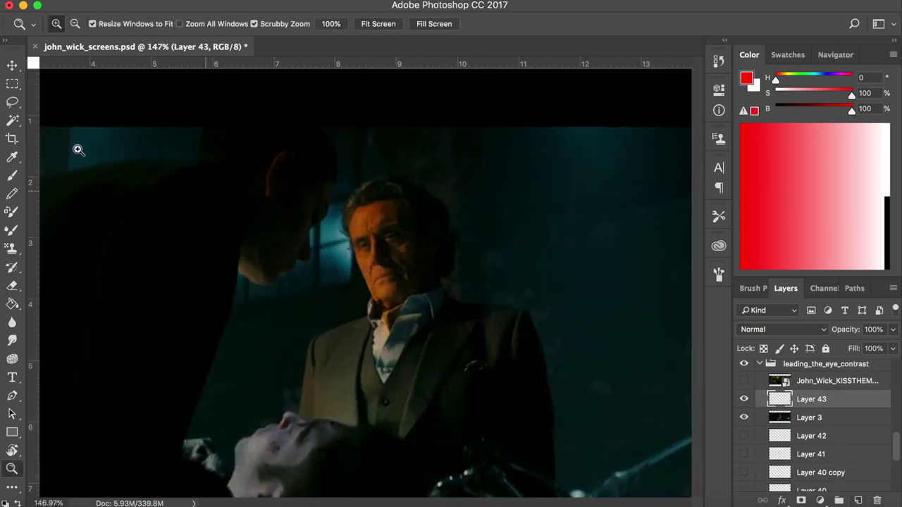
# - Outline the suited man with the orange-lit face in red
pyautogui.press('b')
pyautogui.moveTo(293, 233)
pyautogui.mouseDown()
pyautogui.moveTo(515, 200)
pyautogui.moveTo(543, 381)
pyautogui.mouseUp()
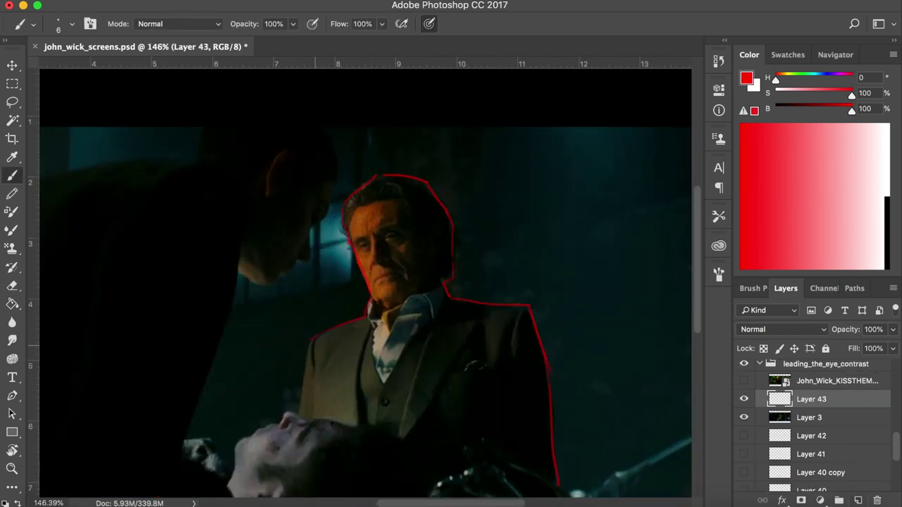
pyautogui.moveTo(310, 317); pyautogui.dragTo(402, 374)
# - Hide the body outline and, on a new layer, outline the lit part of the suited man's face in red
pyautogui.press('z')
pyautogui.moveTo(359, 141); pyautogui.dragTo(405, 140)
pyautogui.moveTo(373, 176)
pyautogui.mouseDown()
pyautogui.moveTo(373, 273)
pyautogui.moveTo(404, 213)
pyautogui.mouseUp()
pyautogui.click(744, 399)
pyautogui.click(857, 501)
pyautogui.press('b')
pyautogui.moveTo(396, 208)
pyautogui.mouseDown()
pyautogui.moveTo(366, 250)
pyautogui.moveTo(394, 243)
pyautogui.mouseUp()
# - Duplicate the face-outline layer and letter "Bright" with a second bulleted note beside the face
pyautogui.moveTo(835, 399); pyautogui.dragTo(857, 500)
pyautogui.moveTo(455, 182)
pyautogui.mouseDown()
pyautogui.moveTo(457, 204)
pyautogui.moveTo(482, 217)
pyautogui.mouseUp()
pyautogui.moveTo(451, 250); pyautogui.dragTo(460, 246)
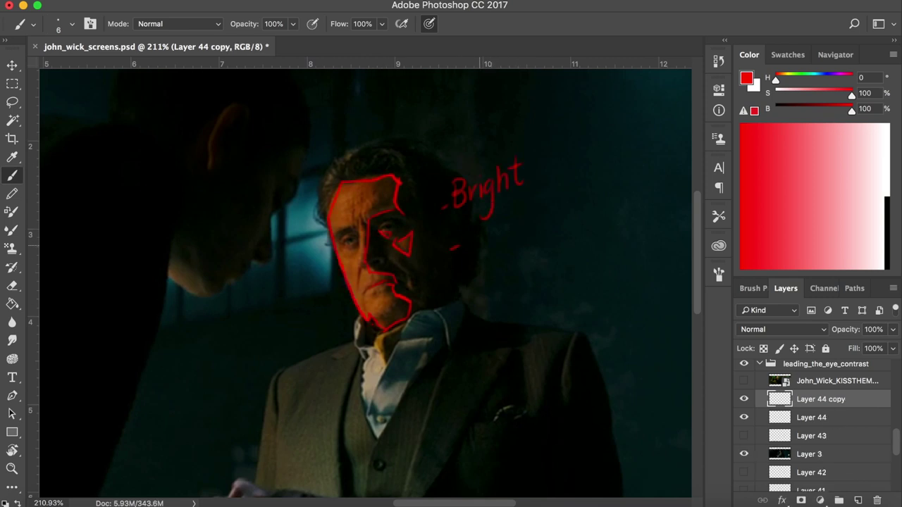
pyautogui.moveTo(533, 231); pyautogui.dragTo(520, 259)
# - Draw a red arc to the suited man's right and letter "Dark" with a second bulleted note outside it
pyautogui.moveTo(487, 397); pyautogui.dragTo(201, 341)
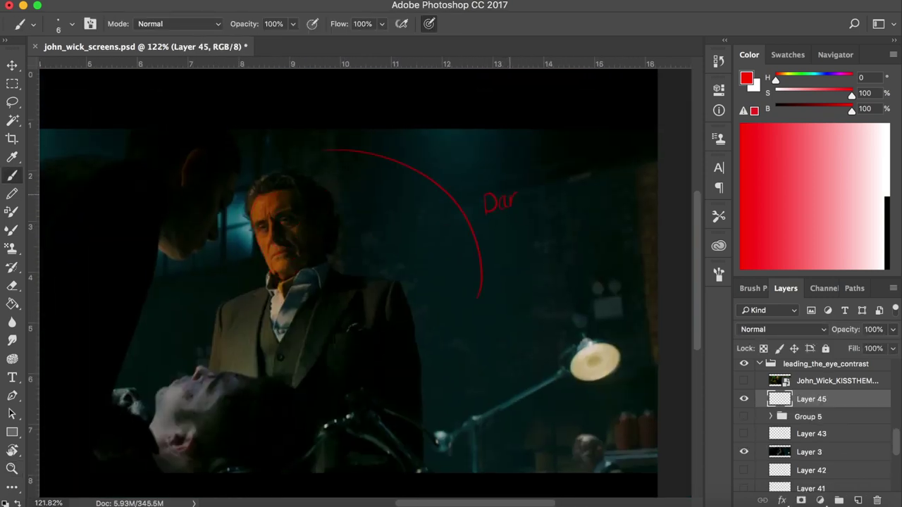
pyautogui.moveTo(521, 189); pyautogui.dragTo(529, 202)
pyautogui.moveTo(472, 206); pyautogui.dragTo(480, 205)
pyautogui.moveTo(498, 244); pyautogui.dragTo(508, 242)
pyautogui.moveTo(515, 226); pyautogui.dragTo(536, 222)
pyautogui.moveTo(525, 225); pyautogui.dragTo(524, 243)
pyautogui.moveTo(533, 236); pyautogui.dragTo(561, 235)
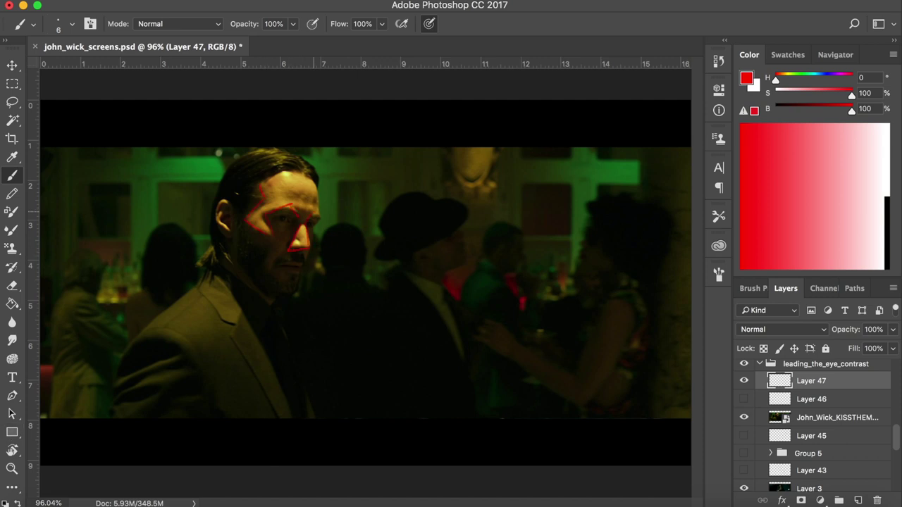
# - Duplicate the layer outlining the lit face in the bar still, hide both outline layers and add a new layer
pyautogui.moveTo(854, 383); pyautogui.dragTo(858, 499)
pyautogui.click(744, 381)
pyautogui.click(744, 398)
pyautogui.click(858, 501)
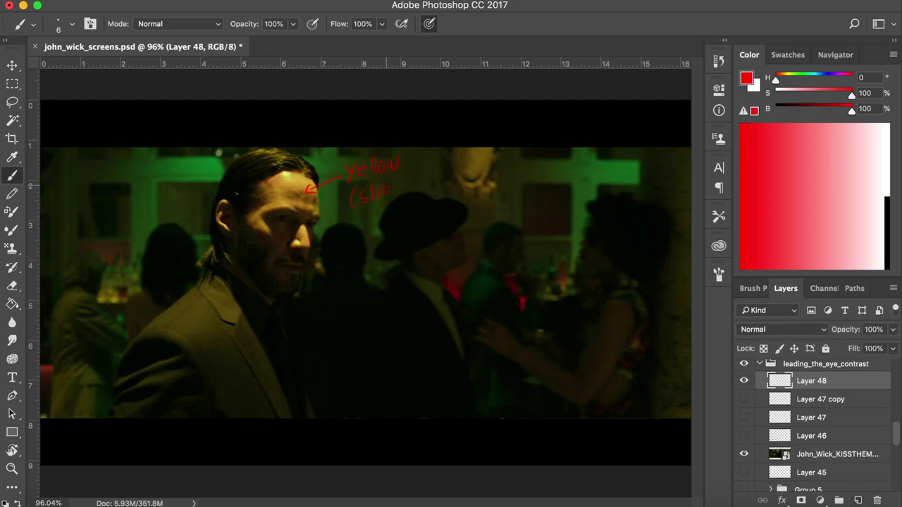
# - Hide the yellow-light note and, on a new layer, draw a red curve beside the man and letter notes over the dark crowd
pyautogui.click(745, 381)
pyautogui.click(858, 501)
pyautogui.moveTo(430, 169); pyautogui.dragTo(358, 383)
pyautogui.moveTo(501, 203); pyautogui.dragTo(501, 230)
pyautogui.moveTo(499, 203); pyautogui.dragTo(501, 229)
pyautogui.moveTo(522, 201); pyautogui.dragTo(523, 216)
pyautogui.click(521, 195)
pyautogui.moveTo(528, 200); pyautogui.dragTo(564, 237)
pyautogui.moveTo(495, 295); pyautogui.dragTo(514, 283)
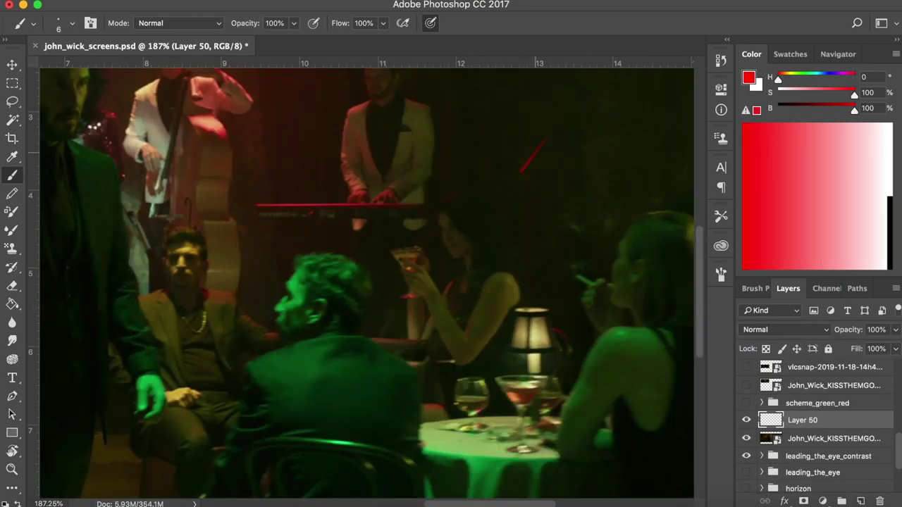
# - Annotate the nightclub still with red brush strokes around the seated woman, the table lamp and the dark backdrop
pyautogui.moveTo(470, 276); pyautogui.dragTo(342, 378)
pyautogui.moveTo(517, 228); pyautogui.dragTo(535, 322)
pyautogui.moveTo(451, 161); pyautogui.dragTo(434, 193)
pyautogui.moveTo(481, 186)
pyautogui.mouseDown()
pyautogui.moveTo(493, 165)
pyautogui.moveTo(518, 173)
pyautogui.mouseUp()
pyautogui.moveTo(540, 176); pyautogui.dragTo(554, 162)
pyautogui.moveTo(244, 286); pyautogui.dragTo(653, 244)
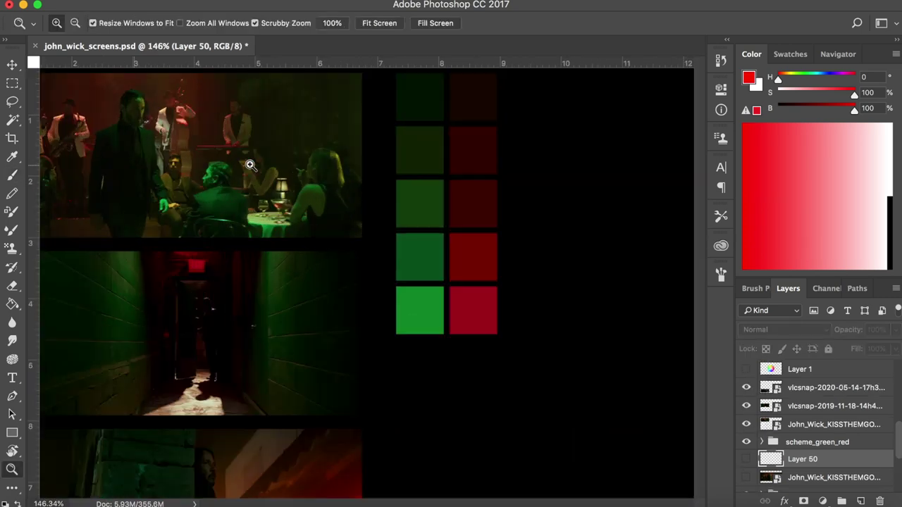
# - On a new layer above the green and red stills, letter "Green" on the stone wall and "Red!" on the lit building
pyautogui.moveTo(493, 273); pyautogui.dragTo(563, 273)
pyautogui.moveTo(367, 358); pyautogui.dragTo(415, 358)
pyautogui.moveTo(451, 113)
pyautogui.mouseDown()
pyautogui.moveTo(433, 387)
pyautogui.moveTo(463, 302)
pyautogui.mouseUp()
pyautogui.press('b')
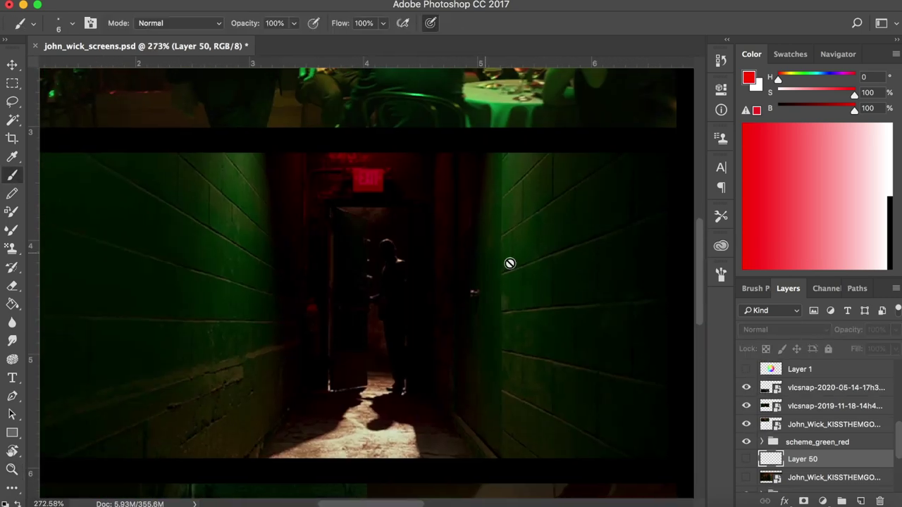
pyautogui.click(837, 388)
pyautogui.press('super+shift+alt+n')
pyautogui.moveTo(516, 255); pyautogui.dragTo(532, 259)
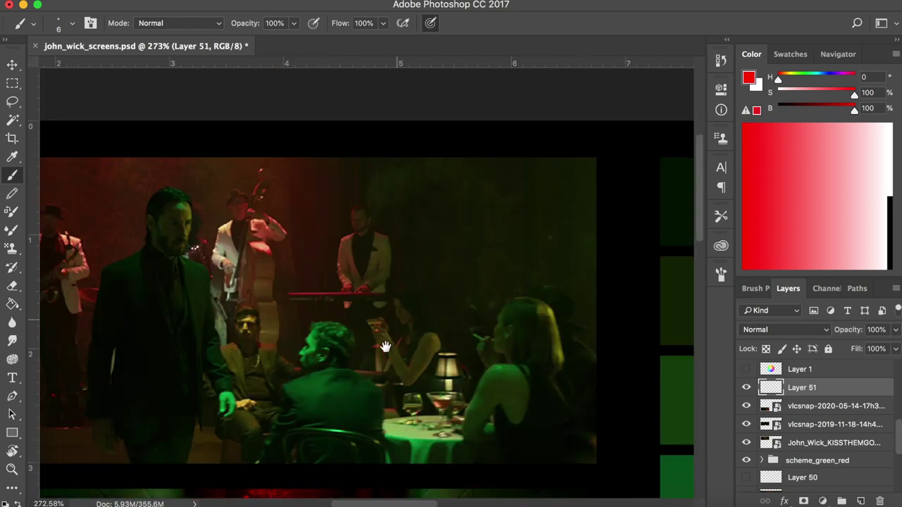
pyautogui.moveTo(195, 337); pyautogui.dragTo(214, 345)
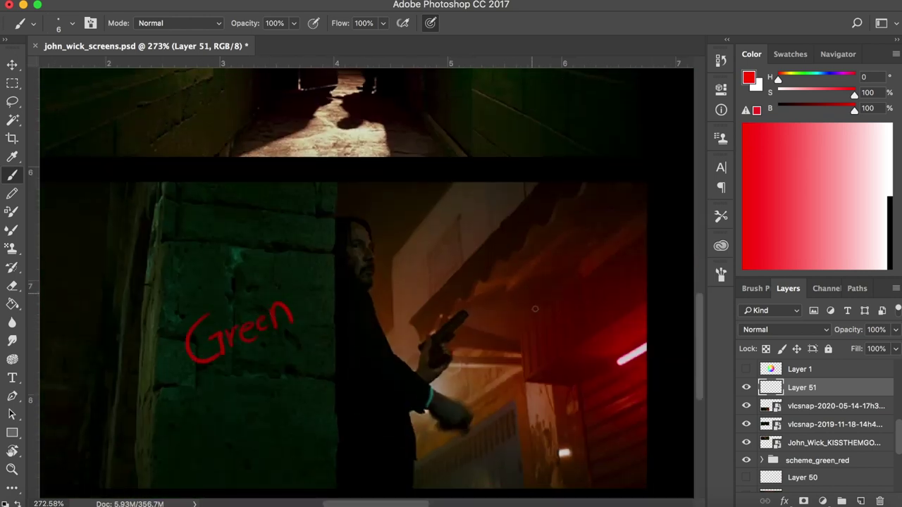
pyautogui.moveTo(535, 309); pyautogui.dragTo(602, 311)
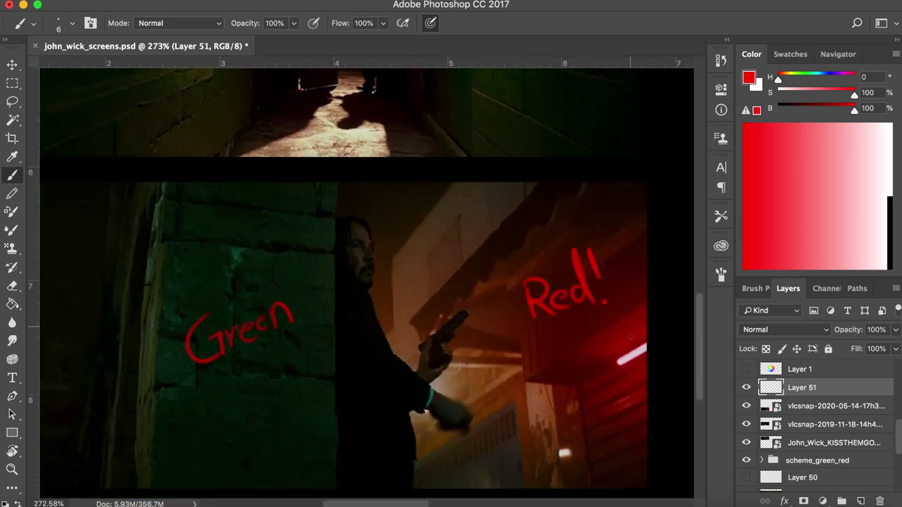
# - Fit the whole canvas in view and show the red and green swatch layers on either side of the colour wheel
pyautogui.press('z')
pyautogui.rightClick(362, 177)
pyautogui.click(380, 185)
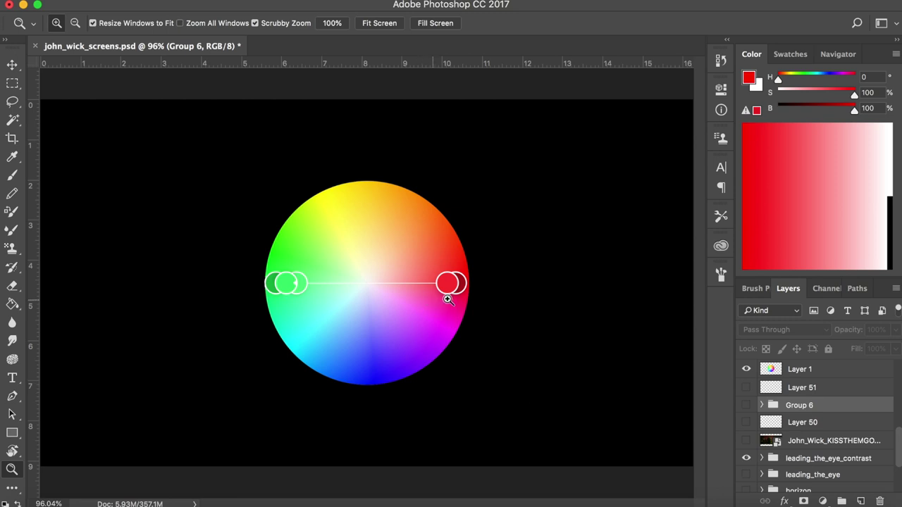
pyautogui.scroll(3, 809, 395)
pyautogui.click(744, 394)
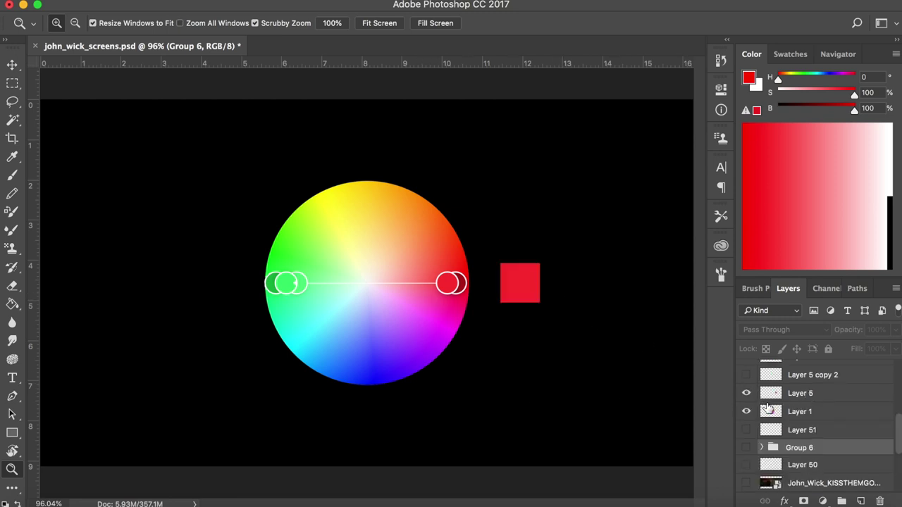
pyautogui.click(748, 380)
pyautogui.scroll(1, 794, 421)
pyautogui.scroll(1, 794, 423)
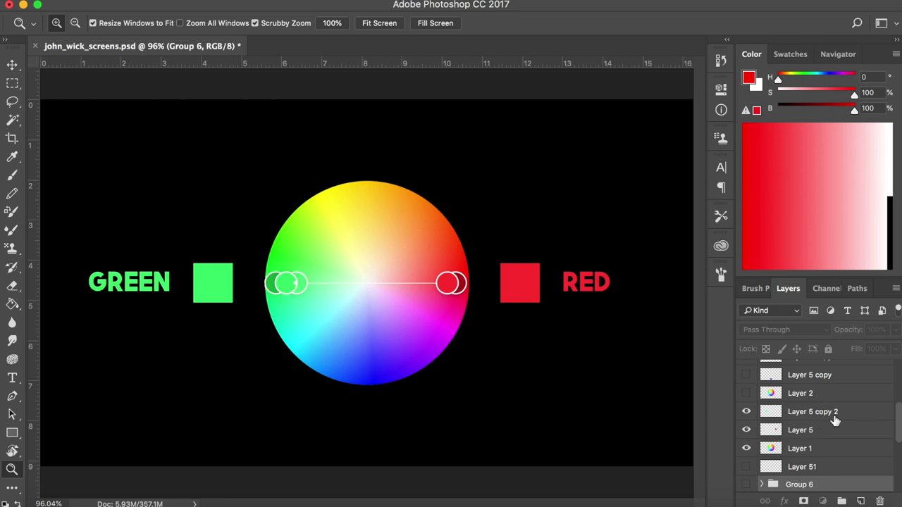
# - On a new layer above the colour wheel, brush red arrows towards both swatches and circle the green and red areas of the wheel
pyautogui.click(835, 421)
pyautogui.click(860, 501)
pyautogui.click(12, 175)
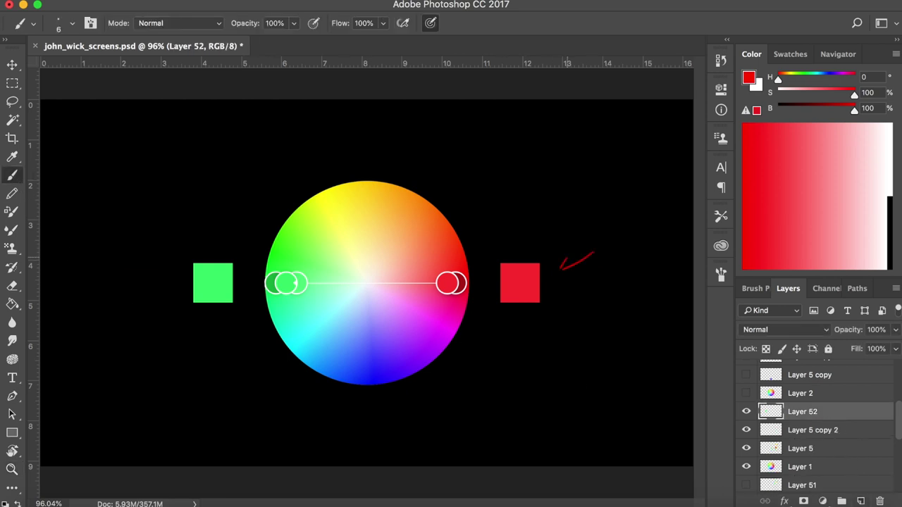
pyautogui.moveTo(562, 262); pyautogui.dragTo(577, 276)
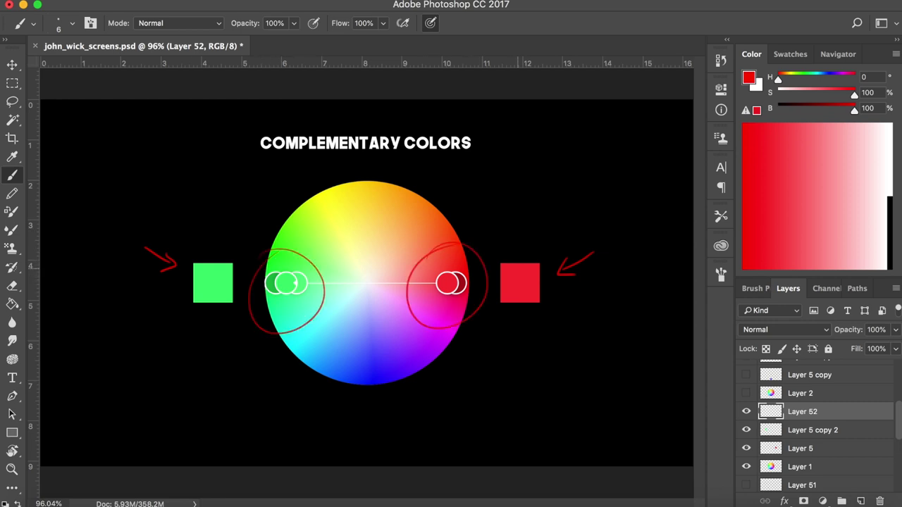
# - Hide the annotated green-red wheel layers, show the second colour wheel with its swatches, and group that wheel's layers
pyautogui.click(750, 413)
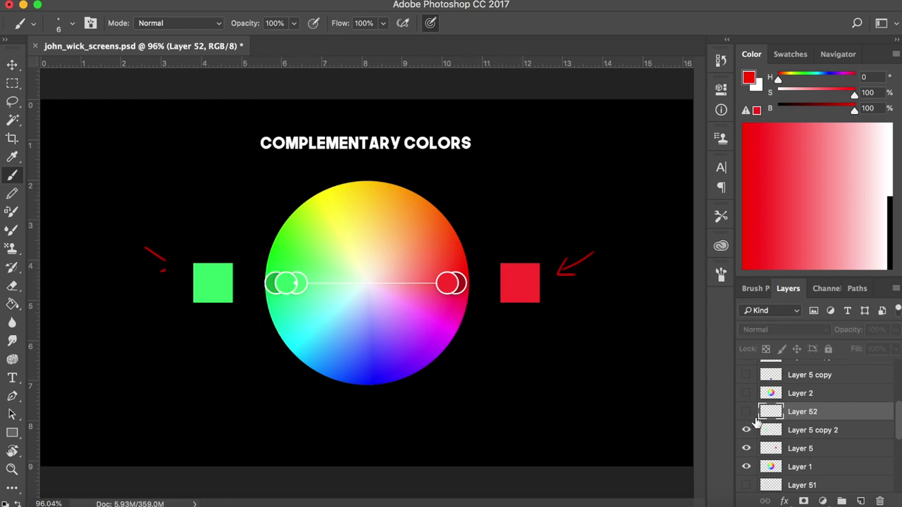
pyautogui.moveTo(749, 430); pyautogui.dragTo(749, 467)
pyautogui.click(747, 393)
pyautogui.click(800, 394)
pyautogui.scroll(3, 789, 405)
pyautogui.moveTo(747, 393); pyautogui.dragTo(747, 376)
pyautogui.keyDown('shift'); pyautogui.click(811, 415); pyautogui.keyUp('shift')
pyautogui.press('super+g')
pyautogui.click(765, 423)
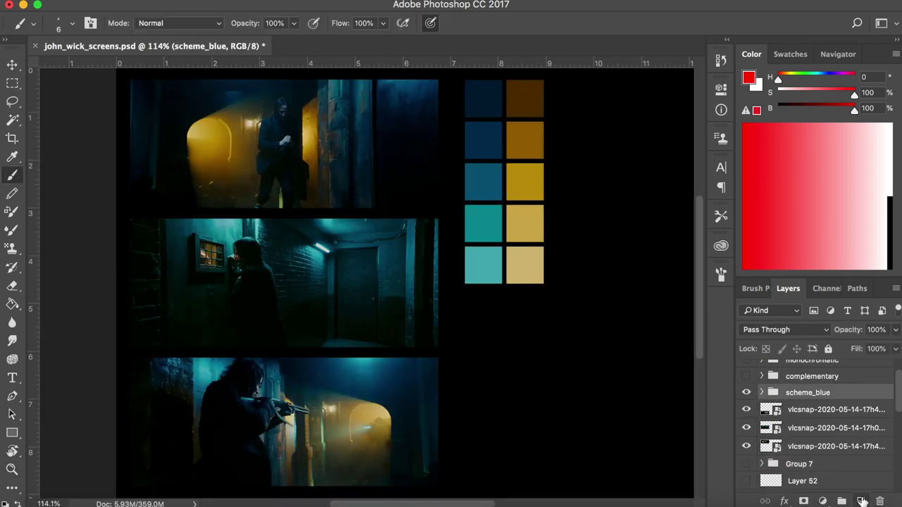
# - Add a new layer above the scheme_blue group and inspect the blue-and-orange stills
pyautogui.click(861, 501)
pyautogui.moveTo(334, 130); pyautogui.dragTo(376, 120)
pyautogui.moveTo(375, 120); pyautogui.dragTo(390, 234)
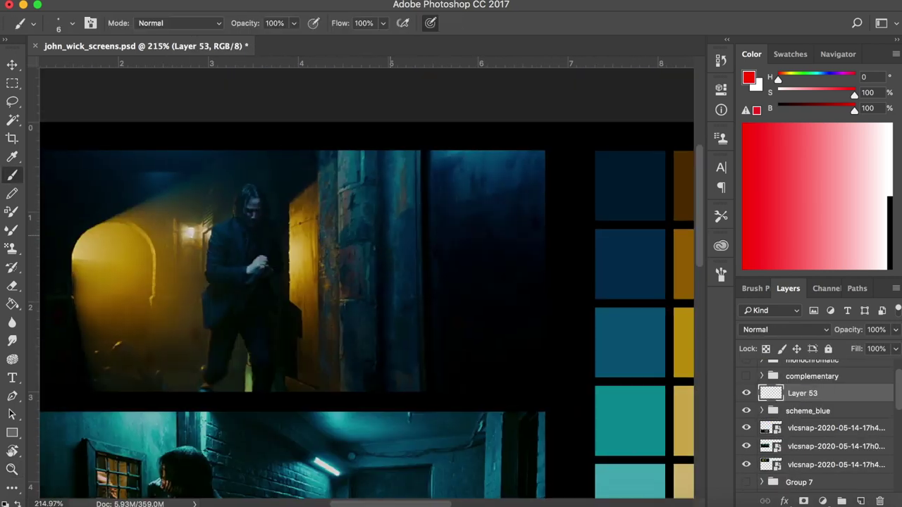
pyautogui.scroll(-5, 366, 281)
pyautogui.hscroll(-2, 367, 282)
pyautogui.scroll(-8, 366, 282)
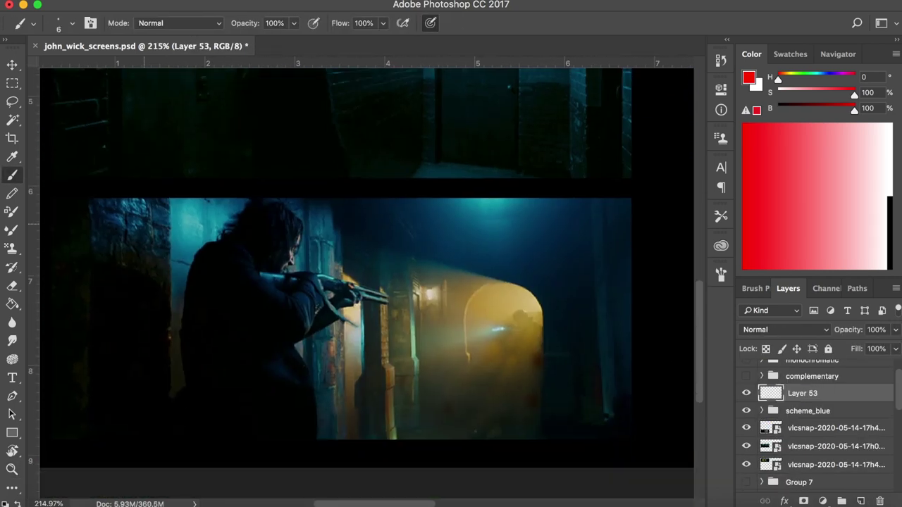
# - Hide the blue scheme layers and show only the green still of the man beside the statue
pyautogui.press('z')
pyautogui.press('super+0')
pyautogui.moveTo(746, 393); pyautogui.dragTo(746, 464)
pyautogui.click(746, 377)
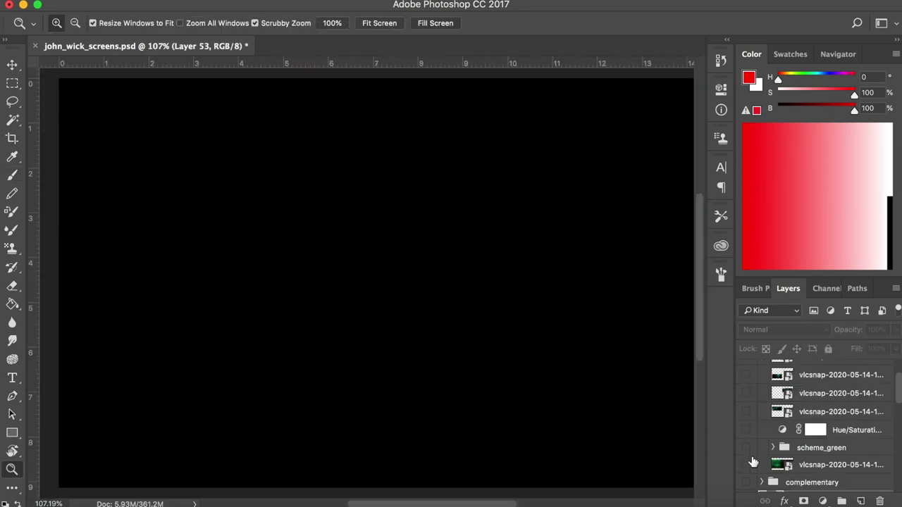
pyautogui.click(747, 465)
pyautogui.rightClick(379, 209)
pyautogui.click(397, 218)
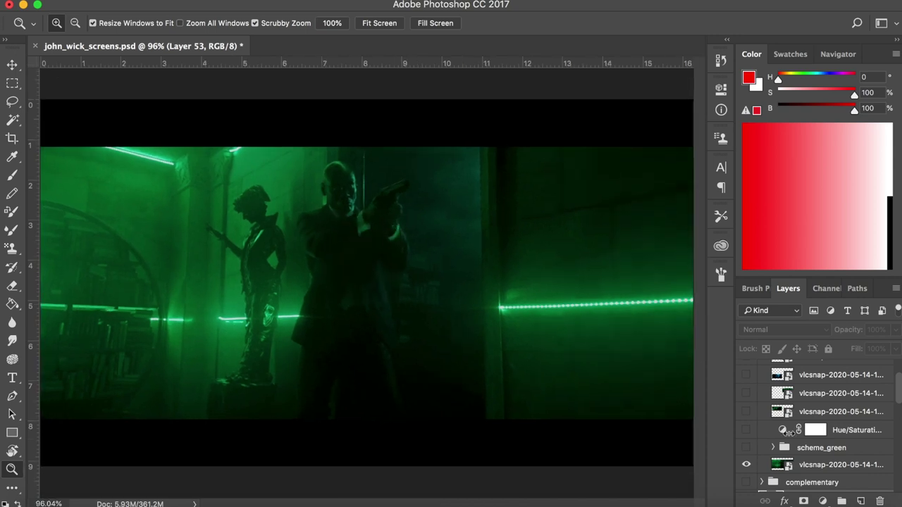
# - Sample the dark green from the green still for the brush and show the scheme_green swatches
pyautogui.click(846, 464)
pyautogui.press('b')
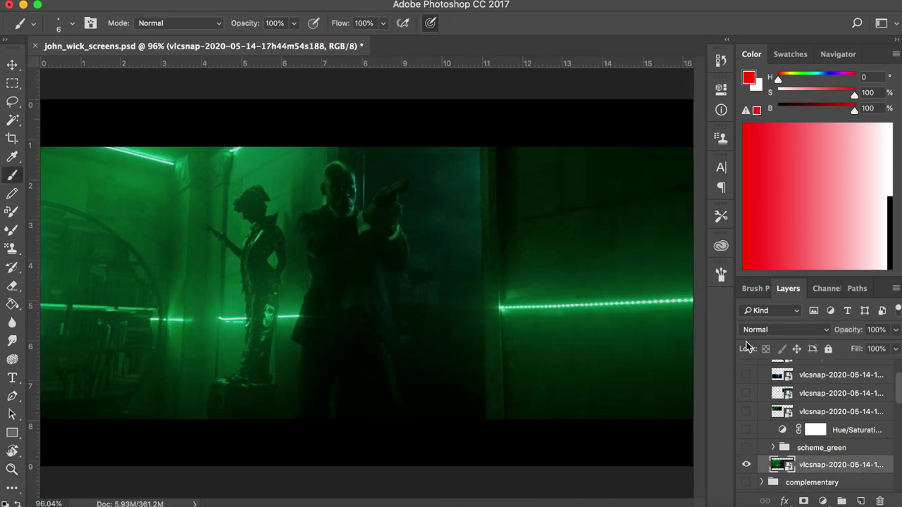
pyautogui.moveTo(386, 248); pyautogui.dragTo(359, 184)
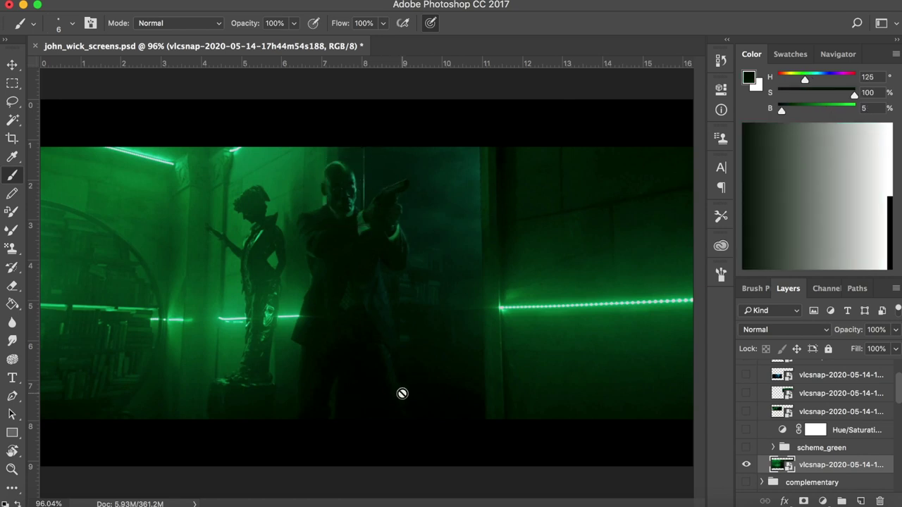
pyautogui.click(746, 448)
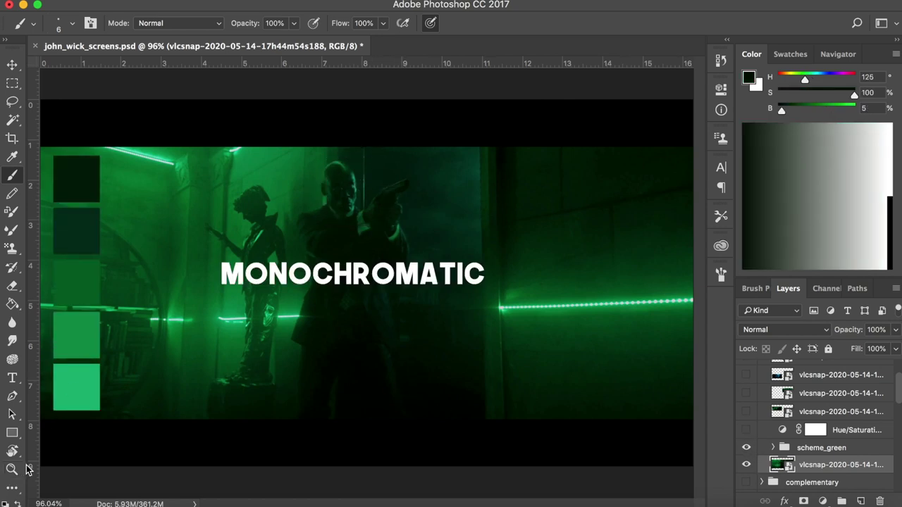
# - Add a Hue/Saturation adjustment above the scheme_green group with the hue set to -163
pyautogui.click(812, 449)
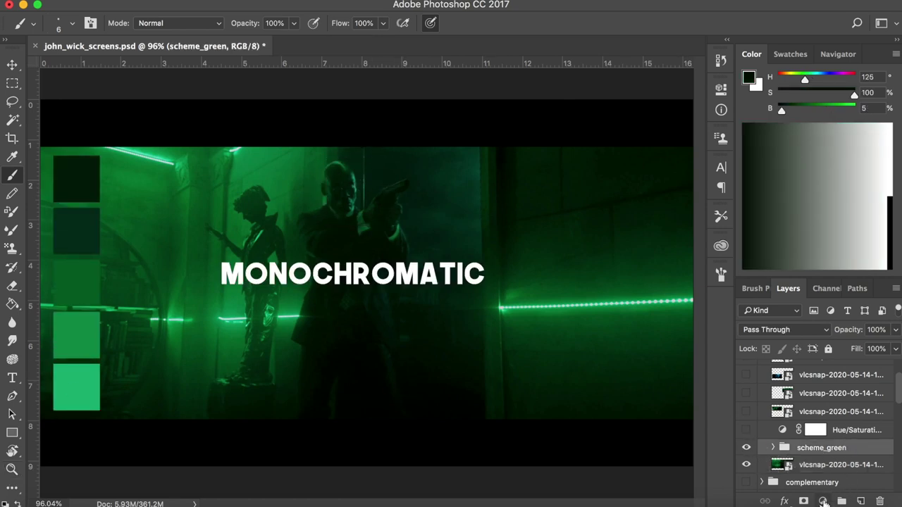
pyautogui.click(823, 502)
pyautogui.click(810, 289)
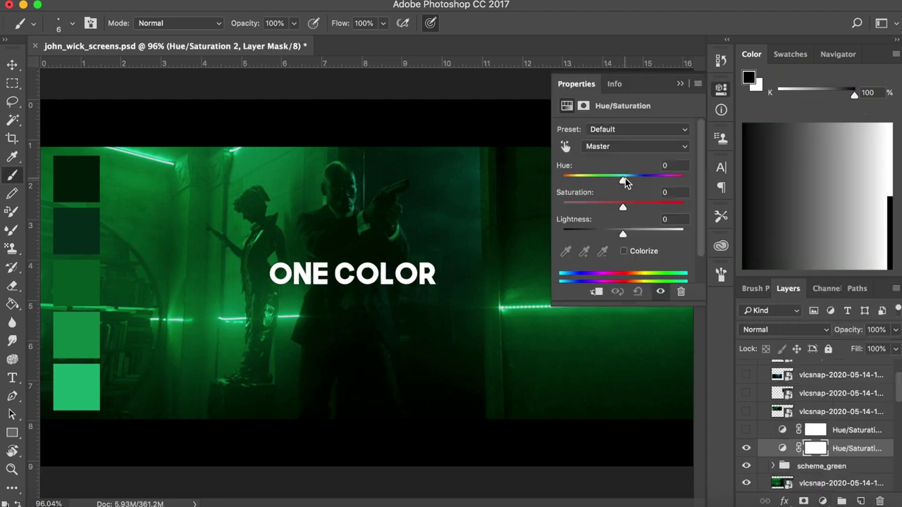
pyautogui.moveTo(588, 182); pyautogui.dragTo(567, 185)
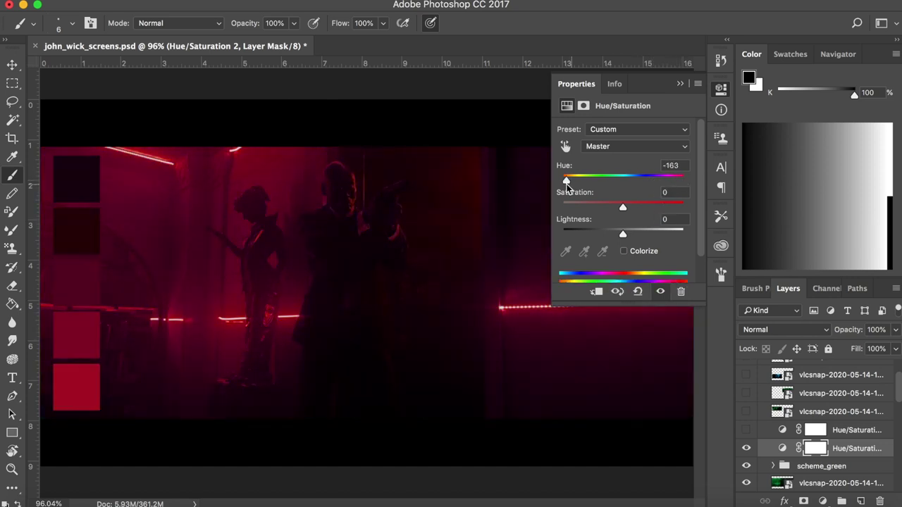
pyautogui.click(680, 83)
# - Show only the two green and two blue monochromatic stills and add a new layer above them
pyautogui.keyDown('alt'); pyautogui.click(747, 412); pyautogui.keyUp('alt')
pyautogui.click(746, 393)
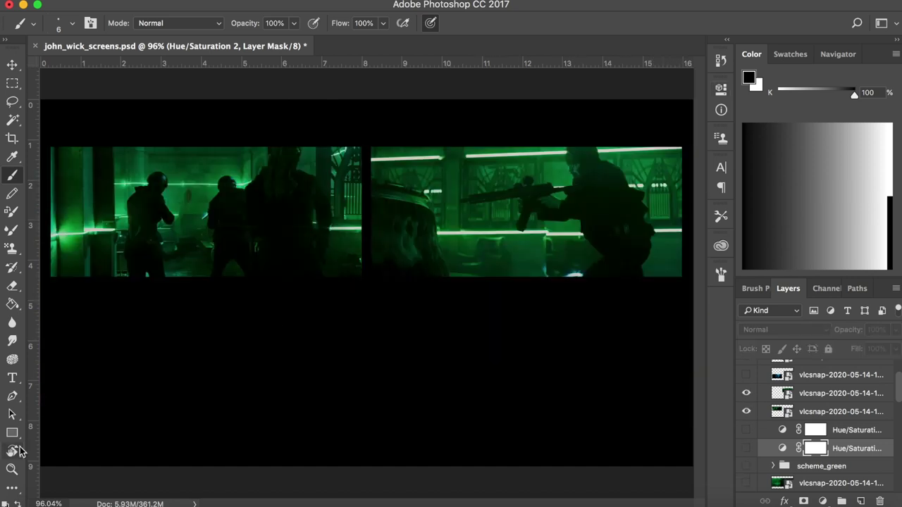
pyautogui.scroll(1, 748, 393)
pyautogui.click(747, 392)
pyautogui.click(746, 374)
pyautogui.press('z')
pyautogui.scroll(1, 759, 412)
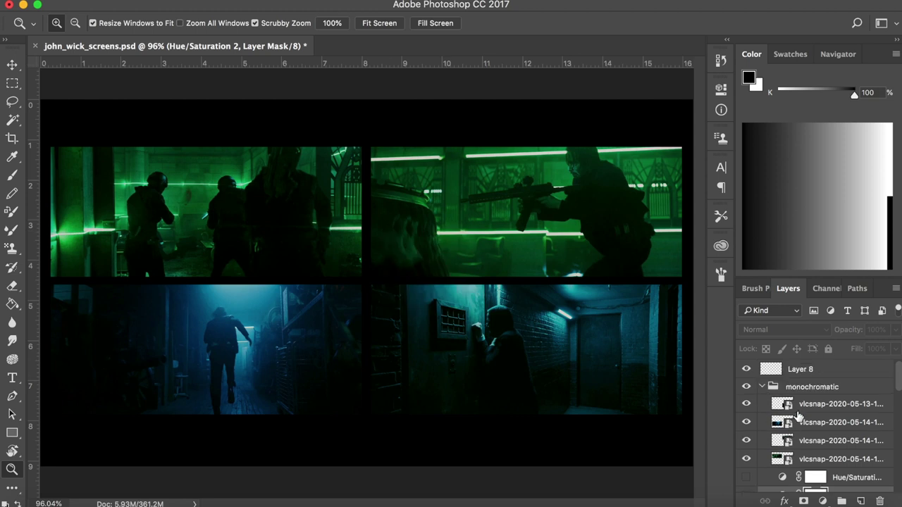
pyautogui.click(827, 407)
pyautogui.press('super+shift+alt+n')
pyautogui.press('b')
pyautogui.click(791, 54)
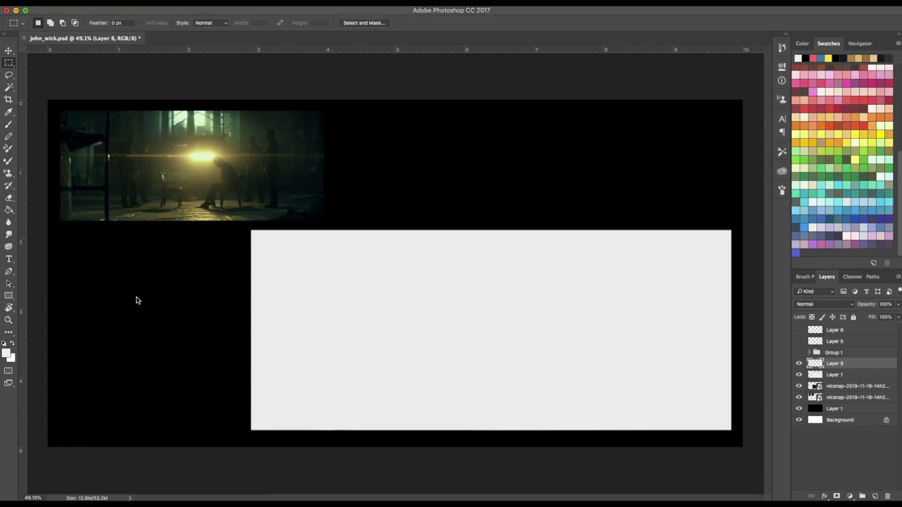
# - In john_wick.psd, fill the light panel with dark green and brush in the vertical wall edges
pyautogui.rightClick(470, 282)
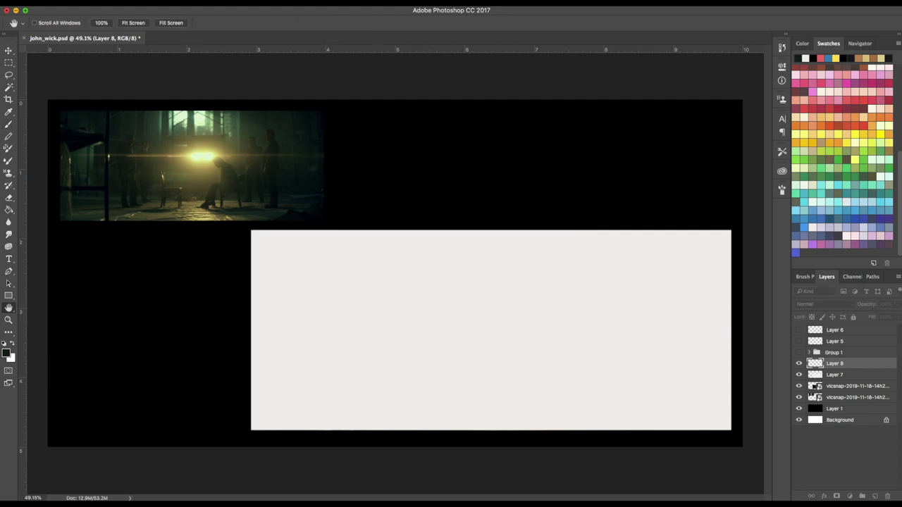
pyautogui.hotkey('alt', 'BackSpace')
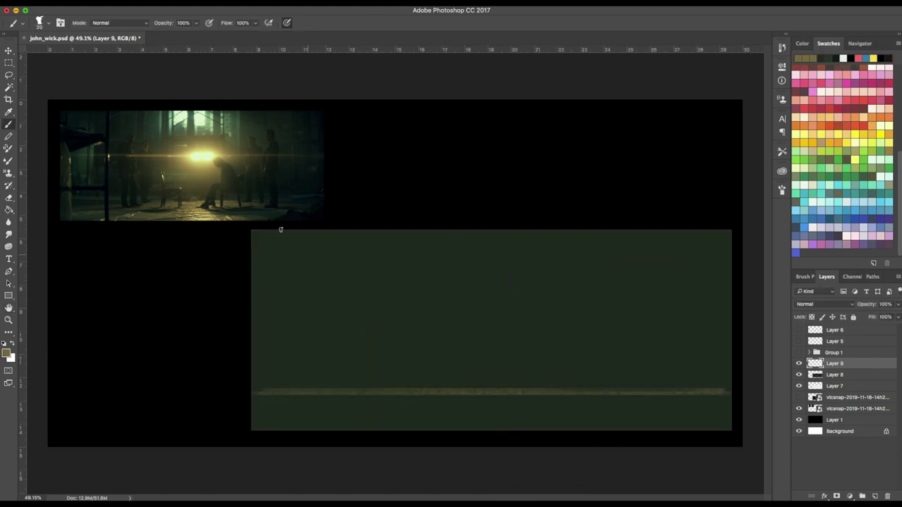
pyautogui.moveTo(412, 233); pyautogui.dragTo(413, 297)
pyautogui.moveTo(606, 232); pyautogui.dragTo(606, 360)
# - On a new layer, paint the pale green columns, the brown strip between them and dark shadows across the floor
pyautogui.press('super+shift+alt+n')
pyautogui.moveTo(386, 233); pyautogui.dragTo(386, 345)
pyautogui.moveTo(583, 233); pyautogui.dragTo(584, 345)
pyautogui.moveTo(409, 310); pyautogui.dragTo(524, 310)
pyautogui.keyDown('alt'); pyautogui.click(378, 392); pyautogui.keyUp('alt')
pyautogui.moveTo(282, 414); pyautogui.dragTo(458, 381)
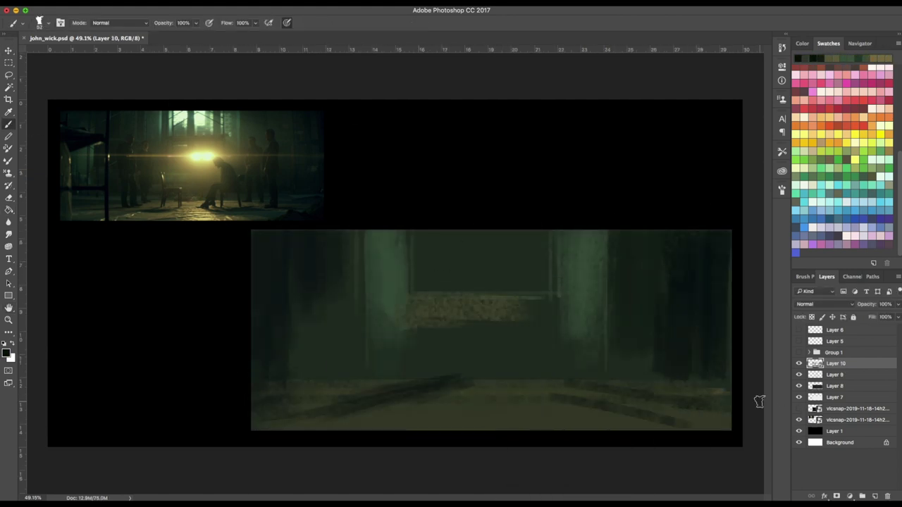
# - Paint the bright window, the brown ledge beneath it and warm horizontal light streaks on the floor
pyautogui.moveTo(616, 236); pyautogui.dragTo(616, 366)
pyautogui.moveTo(423, 243); pyautogui.dragTo(549, 243)
pyautogui.rightClick(570, 262)
pyautogui.moveTo(424, 285); pyautogui.dragTo(571, 286)
pyautogui.moveTo(345, 303); pyautogui.dragTo(346, 384)
pyautogui.moveTo(425, 398); pyautogui.dragTo(556, 398)
pyautogui.rightClick(497, 276)
pyautogui.moveTo(296, 416); pyautogui.dragTo(427, 416)
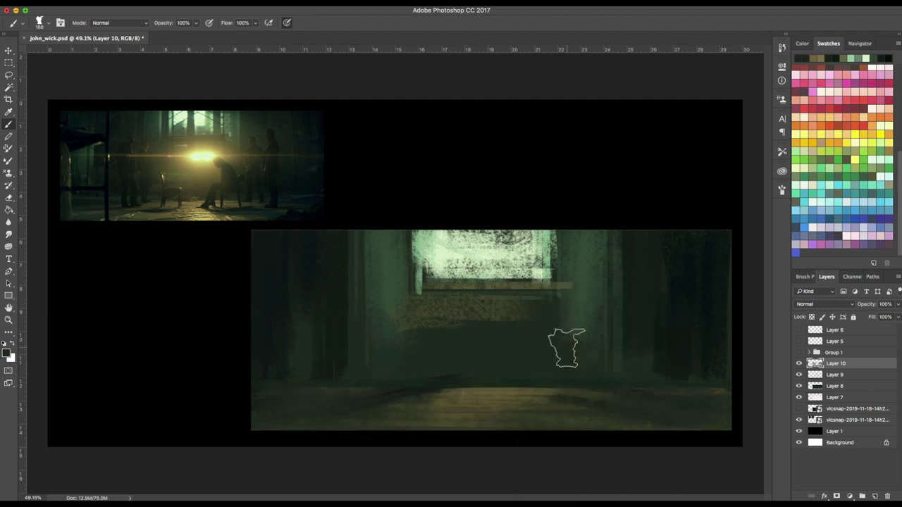
# - Refine the floor edge, the window's light and the column edges with a smaller brush
pyautogui.moveTo(564, 409); pyautogui.dragTo(615, 410)
pyautogui.keyDown('alt'); pyautogui.click(650, 345); pyautogui.keyUp('alt')
pyautogui.press('[')
pyautogui.moveTo(450, 240); pyautogui.dragTo(525, 241)
pyautogui.moveTo(422, 271); pyautogui.dragTo(486, 271)
pyautogui.moveTo(572, 235); pyautogui.dragTo(572, 296)
pyautogui.moveTo(397, 232)
pyautogui.mouseDown()
pyautogui.moveTo(398, 275)
pyautogui.moveTo(373, 324)
pyautogui.mouseUp()
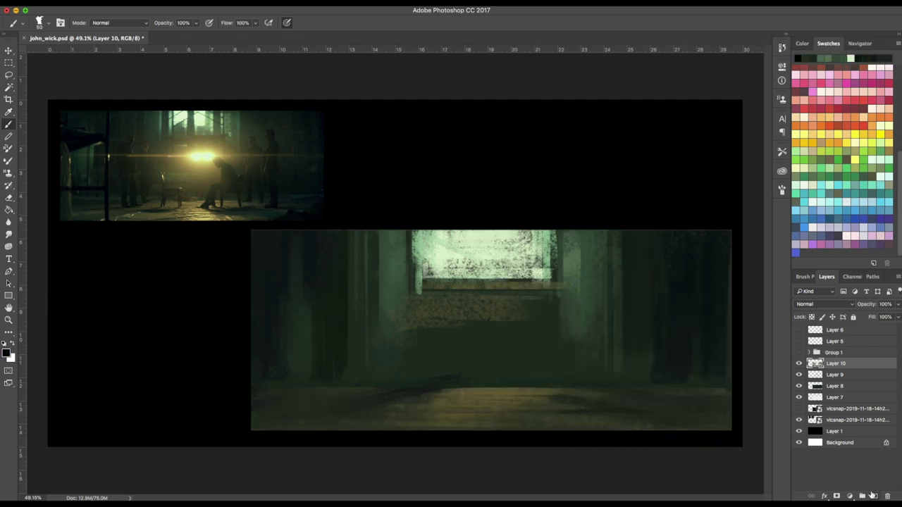
# - On a new layer, darken the floor edges and the wall to the right of the window
pyautogui.press('super+shift+alt+n')
pyautogui.moveTo(728, 392); pyautogui.dragTo(682, 391)
pyautogui.moveTo(296, 424); pyautogui.dragTo(420, 424)
pyautogui.moveTo(629, 291); pyautogui.dragTo(631, 366)
pyautogui.moveTo(687, 254); pyautogui.dragTo(687, 384)
pyautogui.keyDown('alt'); pyautogui.click(312, 200); pyautogui.keyUp('alt')
pyautogui.moveTo(255, 396); pyautogui.dragTo(341, 396)
# - On a new layer, paint two dark standing men to the right of the window and adjust them with Free Transform
pyautogui.press('super+shift+alt+n')
pyautogui.rightClick(586, 280)
pyautogui.moveTo(610, 270); pyautogui.dragTo(604, 351)
pyautogui.moveTo(573, 286); pyautogui.dragTo(589, 403)
pyautogui.press('v')
pyautogui.press('super+t')
pyautogui.moveTo(632, 265); pyautogui.dragTo(628, 283)
pyautogui.press('Return')
# - Paint a dark standing figure in a long coat to the left of the window and clean up its silhouette
pyautogui.press('b')
pyautogui.moveTo(388, 295)
pyautogui.mouseDown()
pyautogui.moveTo(378, 321)
pyautogui.moveTo(385, 370)
pyautogui.mouseUp()
pyautogui.moveTo(385, 372); pyautogui.dragTo(388, 395)
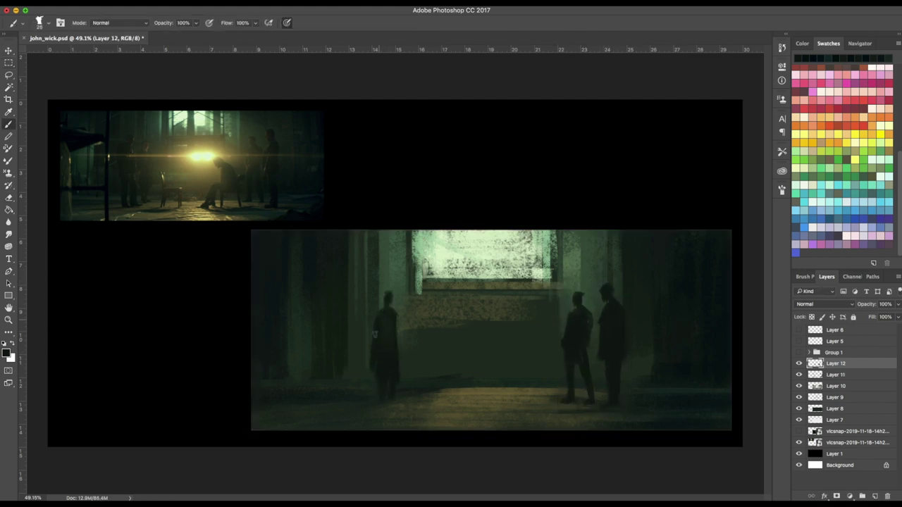
pyautogui.press('e')
pyautogui.press('b')
pyautogui.moveTo(351, 281); pyautogui.dragTo(358, 284)
# - Add a new layer above Layer 11 and brush a lighter column behind the left-hand figures
pyautogui.click(836, 375)
pyautogui.click(875, 496)
pyautogui.moveTo(348, 210)
pyautogui.mouseDown()
pyautogui.moveTo(348, 275)
pyautogui.moveTo(415, 310)
pyautogui.mouseUp()
# - On Layer 12, paint a second standing man at the far left of the group and adjust him with Free Transform
pyautogui.click(837, 365)
pyautogui.moveTo(372, 317)
pyautogui.mouseDown()
pyautogui.moveTo(440, 313)
pyautogui.moveTo(400, 373)
pyautogui.mouseUp()
pyautogui.moveTo(416, 352); pyautogui.dragTo(406, 392)
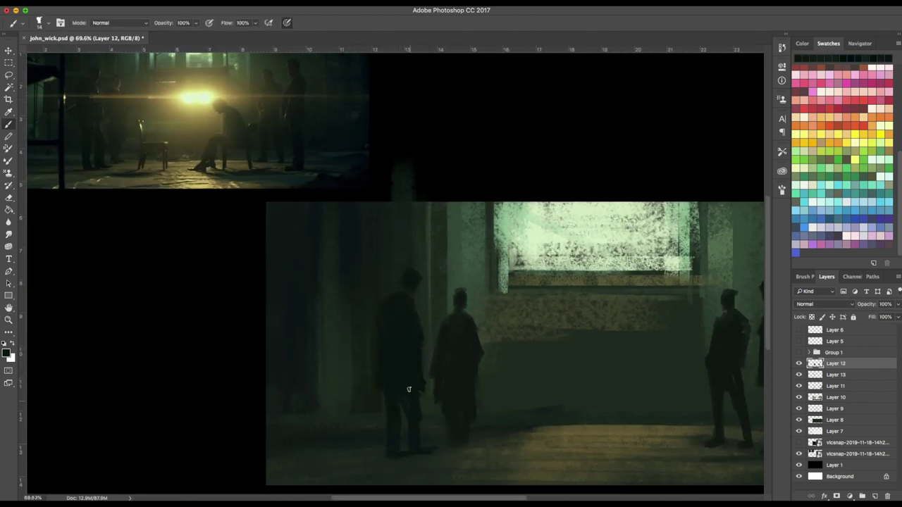
pyautogui.press('e')
pyautogui.press('b')
pyautogui.press('super+0')
pyautogui.press('super+t')
pyautogui.moveTo(390, 343); pyautogui.dragTo(396, 344)
pyautogui.press('Return')
# - On a new layer, paint the black foreground post with its two side shelves at the painting's left edge
pyautogui.click(874, 496)
pyautogui.moveTo(327, 238); pyautogui.dragTo(334, 404)
pyautogui.moveTo(323, 270); pyautogui.dragTo(275, 284)
pyautogui.moveTo(275, 267); pyautogui.dragTo(321, 269)
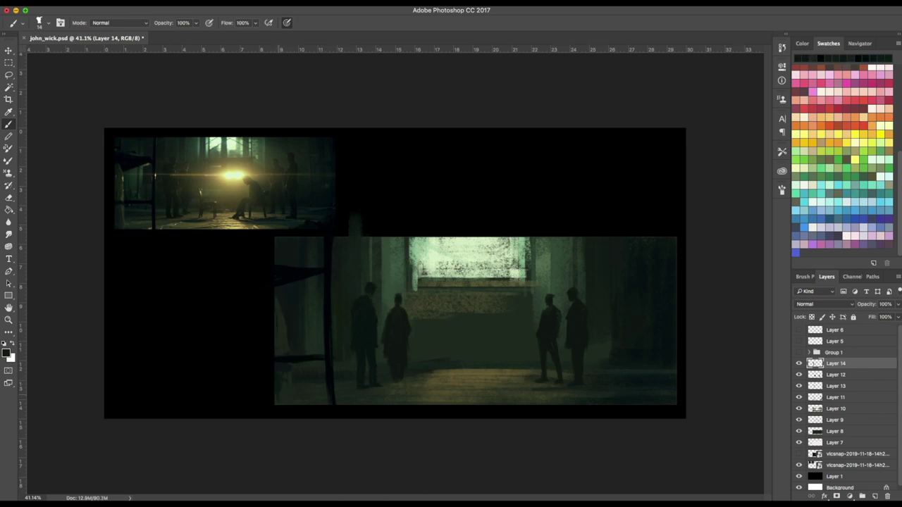
# - On a new layer, paint the window's centre divider and a hunched man seated on a chair, shifting him slightly to the right
pyautogui.hotkey('ctrl', 'shift', 'alt', 'n')
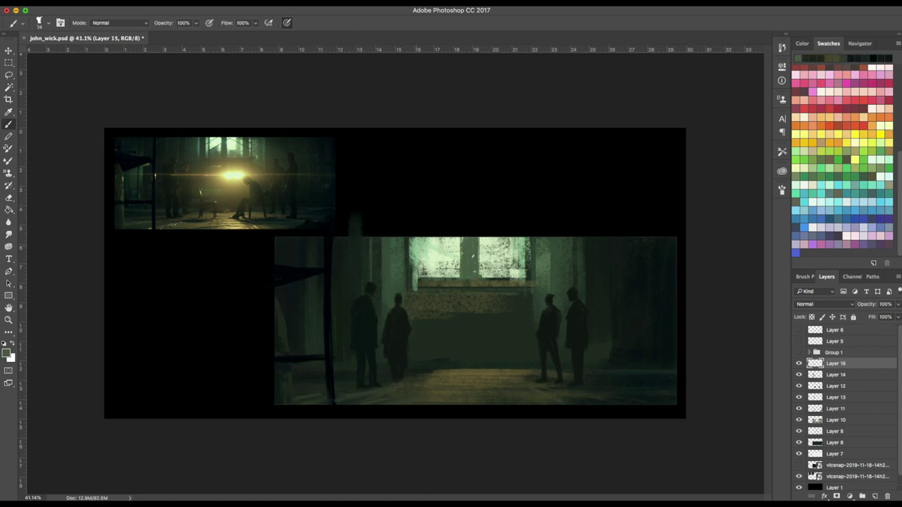
pyautogui.scroll(2, 537, 367)
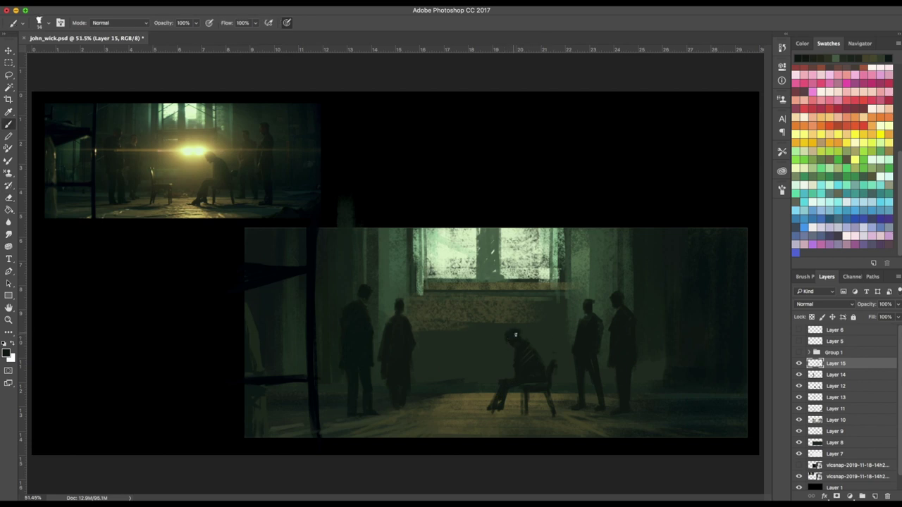
pyautogui.press('e')
pyautogui.press('b')
pyautogui.press('e')
pyautogui.press('b')
pyautogui.press('l')
pyautogui.moveTo(532, 365); pyautogui.dragTo(546, 366)
pyautogui.press('b')
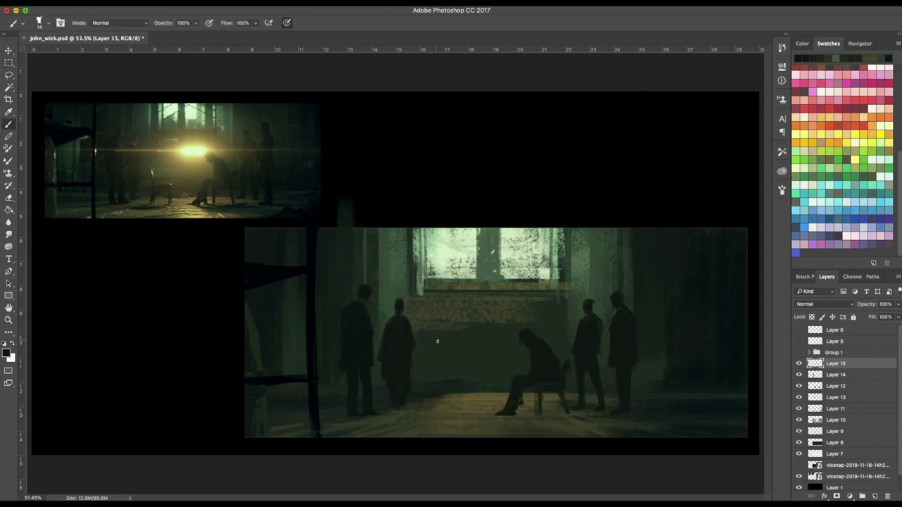
# - On a new layer above Layer 14, paint an empty chair facing the seated man and tidy it with the Eraser
pyautogui.click(836, 376)
pyautogui.hotkey('ctrl', 'shift', 'alt', 'n')
pyautogui.press('e')
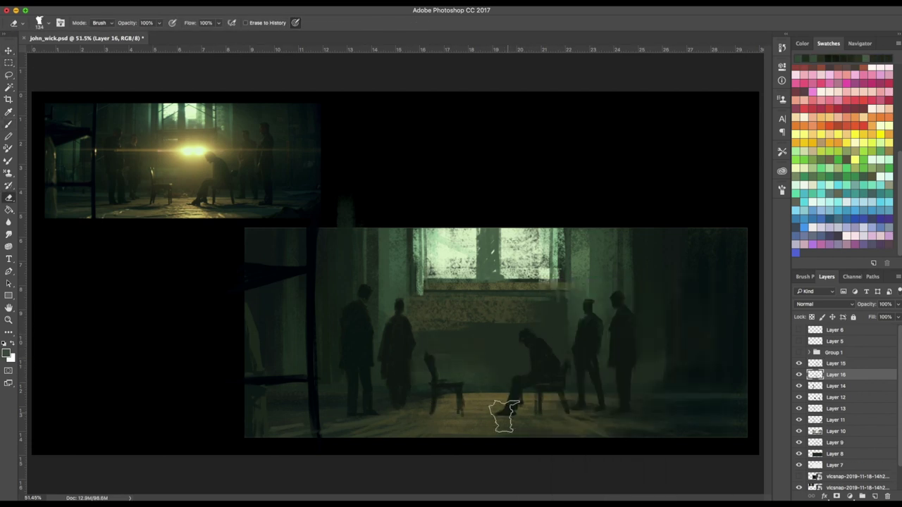
pyautogui.press('b')
# - On a new layer, narrow the window with dark green side frames and clear the stray column paint above the panel
pyautogui.hotkey('ctrl', 'shift', 'alt', 'n')
pyautogui.moveTo(420, 234); pyautogui.dragTo(429, 284)
pyautogui.press('v')
pyautogui.click(346, 243)
pyautogui.press('m')
# - On a new layer, paint the yellow headlight glow and its thin horizontal flare above the seated man, using colours sampled from the still
pyautogui.press('super+shift+alt+n')
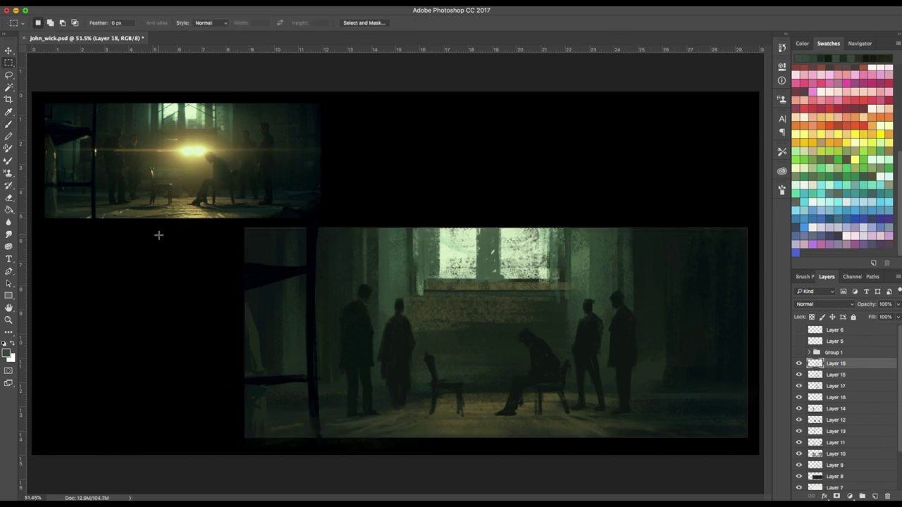
pyautogui.press('b')
pyautogui.keyDown('alt'); pyautogui.click(138, 150); pyautogui.keyUp('alt')
pyautogui.keyDown('alt'); pyautogui.click(221, 149); pyautogui.keyUp('alt')
pyautogui.moveTo(497, 323)
pyautogui.mouseDown()
pyautogui.moveTo(531, 325)
pyautogui.moveTo(466, 324)
pyautogui.moveTo(539, 317)
pyautogui.mouseUp()
pyautogui.rightClick(525, 337)
pyautogui.moveTo(521, 330); pyautogui.dragTo(433, 361)
pyautogui.rightClick(518, 339)
pyautogui.doubleClick(689, 482)
pyautogui.moveTo(483, 323); pyautogui.dragTo(532, 320)
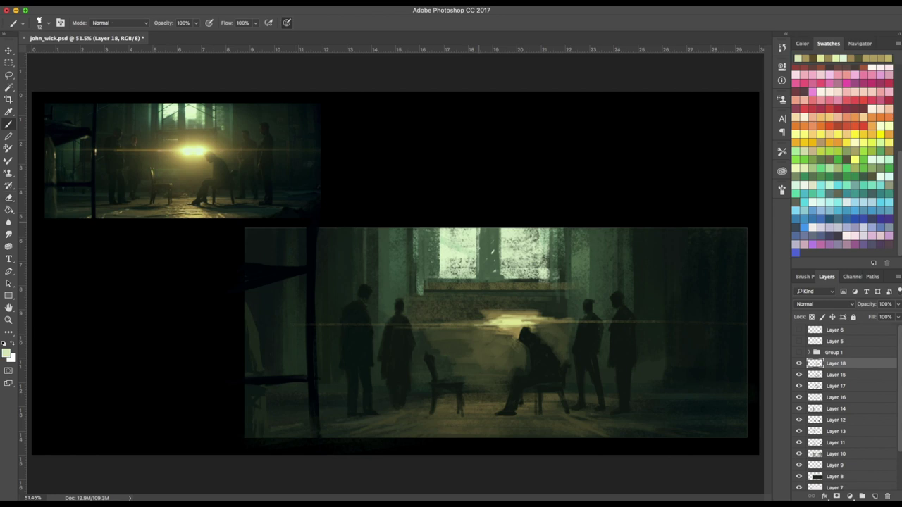
# - On a new Color Dodge layer, brush a warm yellow glow around the headlights and across the floor with a soft brush at 12% opacity
pyautogui.moveTo(476, 228); pyautogui.dragTo(476, 282)
pyautogui.rightClick(570, 331)
pyautogui.doubleClick(596, 354)
pyautogui.keyDown('alt'); pyautogui.click(198, 146); pyautogui.keyUp('alt')
pyautogui.click(874, 496)
pyautogui.moveTo(524, 320); pyautogui.dragTo(486, 322)
pyautogui.click(802, 44)
pyautogui.moveTo(556, 415); pyautogui.dragTo(408, 423)
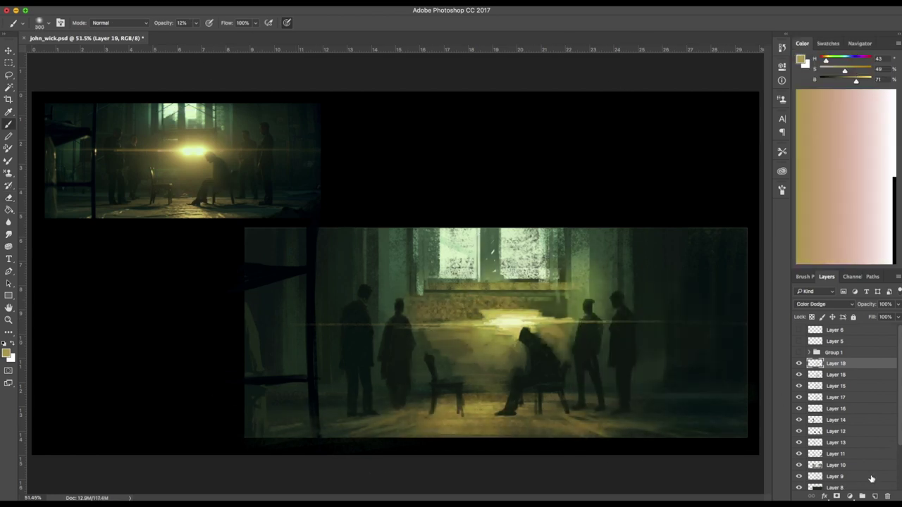
# - On a new layer, paint the twin headlights and a soft yellow haze over the chairs, the seated man and the window ledge
pyautogui.click(874, 496)
pyautogui.moveTo(437, 303); pyautogui.dragTo(556, 303)
pyautogui.moveTo(441, 346); pyautogui.dragTo(451, 395)
pyautogui.keyDown('alt'); pyautogui.click(204, 145); pyautogui.keyUp('alt')
pyautogui.moveTo(465, 310)
pyautogui.mouseDown()
pyautogui.moveTo(528, 310)
pyautogui.moveTo(523, 322)
pyautogui.mouseUp()
pyautogui.keyDown('alt'); pyautogui.click(195, 151); pyautogui.keyUp('alt')
pyautogui.moveTo(416, 287); pyautogui.dragTo(539, 287)
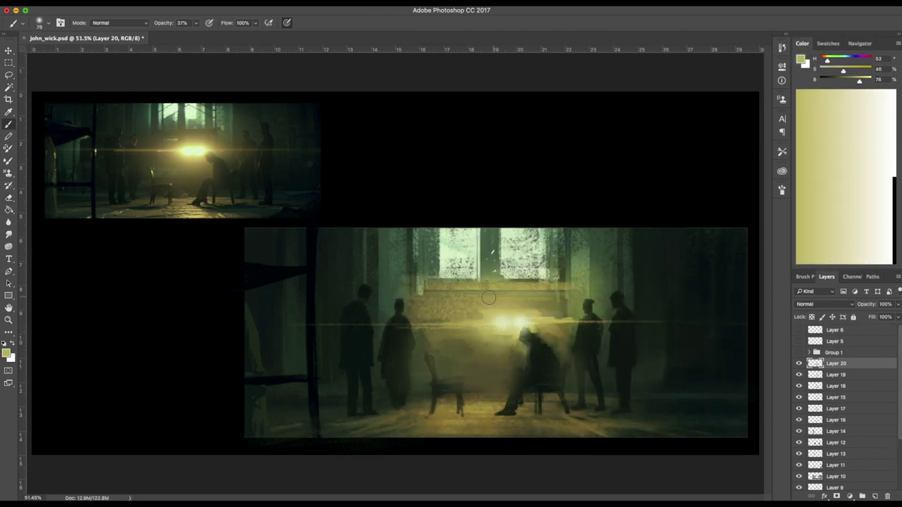
pyautogui.keyDown('alt'); pyautogui.click(416, 299); pyautogui.keyUp('alt')
pyautogui.moveTo(486, 296)
pyautogui.mouseDown()
pyautogui.moveTo(416, 303)
pyautogui.moveTo(423, 315)
pyautogui.moveTo(475, 310)
pyautogui.mouseUp()
# - On a new layer, brush a pale green glow over the window with a large soft brush at 17% opacity, sampling the window colour
pyautogui.rightClick(614, 331)
pyautogui.rightClick(512, 331)
pyautogui.click(875, 496)
pyautogui.keyDown('alt'); pyautogui.click(459, 243); pyautogui.keyUp('alt')
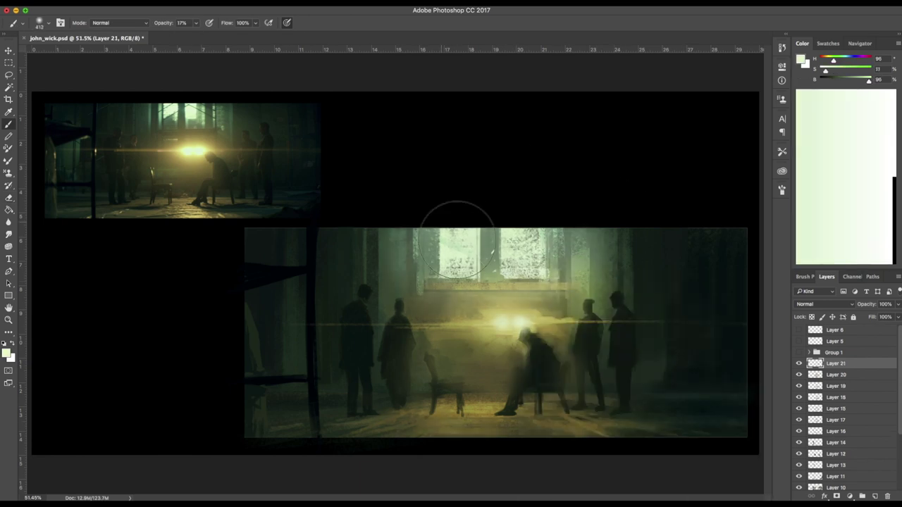
# - On another new layer, paint dark diagonal braces and broken shapes across the window panes at 100% opacity
pyautogui.click(875, 497)
pyautogui.moveTo(196, 24); pyautogui.dragTo(258, 33)
pyautogui.keyDown('alt'); pyautogui.click(486, 243); pyautogui.keyUp('alt')
pyautogui.rightClick(568, 279)
pyautogui.moveTo(440, 263)
pyautogui.mouseDown()
pyautogui.moveTo(477, 241)
pyautogui.moveTo(545, 254)
pyautogui.mouseUp()
# - Refine the seated man's silhouette and the ledge beneath the window with colours sampled from the painting
pyautogui.scroll(3, 508, 342)
pyautogui.keyDown('alt'); pyautogui.click(518, 349); pyautogui.keyUp('alt')
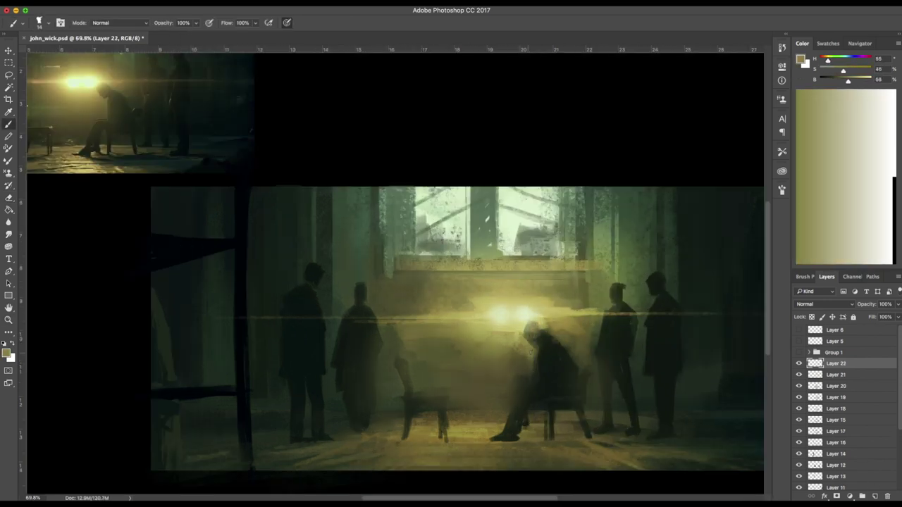
pyautogui.keyDown('alt'); pyautogui.click(546, 370); pyautogui.keyUp('alt')
pyautogui.moveTo(530, 347); pyautogui.dragTo(523, 384)
pyautogui.keyDown('alt'); pyautogui.click(543, 353); pyautogui.keyUp('alt')
pyautogui.moveTo(451, 317); pyautogui.dragTo(467, 351)
pyautogui.moveTo(416, 291); pyautogui.dragTo(558, 291)
# - On a new layer, sharpen the empty chair, the seated man's chair and the nearer standing man on the right
pyautogui.click(874, 497)
pyautogui.rightClick(522, 278)
pyautogui.moveTo(445, 383)
pyautogui.mouseDown()
pyautogui.moveTo(457, 413)
pyautogui.moveTo(449, 389)
pyautogui.mouseUp()
pyautogui.press('e')
pyautogui.press('b')
pyautogui.keyDown('alt'); pyautogui.click(557, 388); pyautogui.keyUp('alt')
pyautogui.moveTo(589, 379); pyautogui.dragTo(587, 403)
pyautogui.keyDown('alt'); pyautogui.click(574, 339); pyautogui.keyUp('alt')
pyautogui.keyDown('alt'); pyautogui.click(627, 366); pyautogui.keyUp('alt')
pyautogui.moveTo(651, 346); pyautogui.dragTo(643, 375)
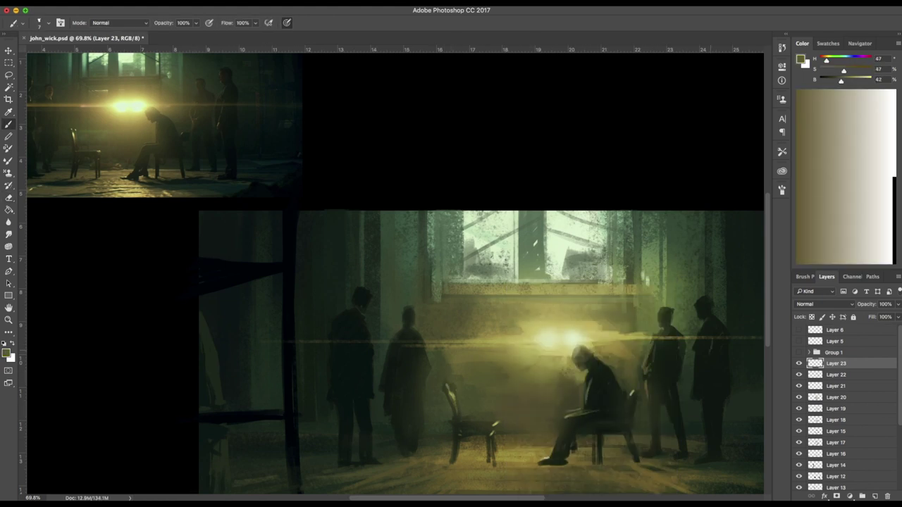
# - Refine the standing figures' edges with sampled colours and touch up the light around the seated man's head
pyautogui.moveTo(710, 350); pyautogui.dragTo(702, 389)
pyautogui.moveTo(564, 352); pyautogui.dragTo(598, 355)
pyautogui.moveTo(445, 317); pyautogui.dragTo(447, 324)
pyautogui.keyDown('alt'); pyautogui.click(399, 317); pyautogui.keyUp('alt')
pyautogui.keyDown('alt'); pyautogui.click(486, 341); pyautogui.keyUp('alt')
pyautogui.moveTo(401, 298); pyautogui.dragTo(404, 313)
pyautogui.moveTo(398, 322); pyautogui.dragTo(403, 340)
pyautogui.moveTo(618, 383)
pyautogui.mouseDown()
pyautogui.moveTo(544, 346)
pyautogui.moveTo(577, 334)
pyautogui.mouseUp()
# - Paint horizontal yellow light streaks across the floor around the chairs, using colours sampled from the scene
pyautogui.keyDown('alt'); pyautogui.click(523, 299); pyautogui.keyUp('alt')
pyautogui.moveTo(500, 425); pyautogui.dragTo(528, 425)
pyautogui.moveTo(499, 408); pyautogui.dragTo(527, 408)
pyautogui.moveTo(541, 397); pyautogui.dragTo(513, 397)
pyautogui.moveTo(443, 399); pyautogui.dragTo(413, 400)
pyautogui.keyDown('alt'); pyautogui.click(400, 331); pyautogui.keyUp('alt')
pyautogui.moveTo(399, 287)
pyautogui.mouseDown()
pyautogui.moveTo(385, 321)
pyautogui.moveTo(477, 343)
pyautogui.mouseUp()
# - On a new layer, paint dark shadow strokes across the foreground floor with a sampled dark green
pyautogui.press('alt+shift+super+n')
pyautogui.press('super+0')
pyautogui.rightClick(531, 278)
pyautogui.moveTo(524, 423); pyautogui.dragTo(614, 406)
pyautogui.keyDown('alt'); pyautogui.click(432, 405); pyautogui.keyUp('alt')
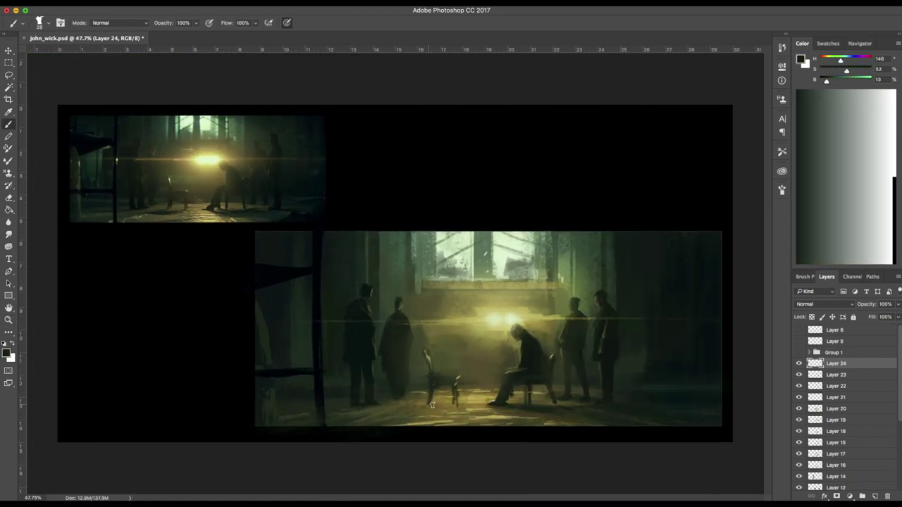
pyautogui.moveTo(402, 403); pyautogui.dragTo(331, 412)
pyautogui.moveTo(320, 408); pyautogui.dragTo(516, 421)
# - Touch up the area beside the right-hand standing men with colours sampled from the window and figures
pyautogui.rightClick(601, 338)
pyautogui.keyDown('alt'); pyautogui.click(596, 366); pyautogui.keyUp('alt')
pyautogui.keyDown('alt'); pyautogui.click(521, 251); pyautogui.keyUp('alt')
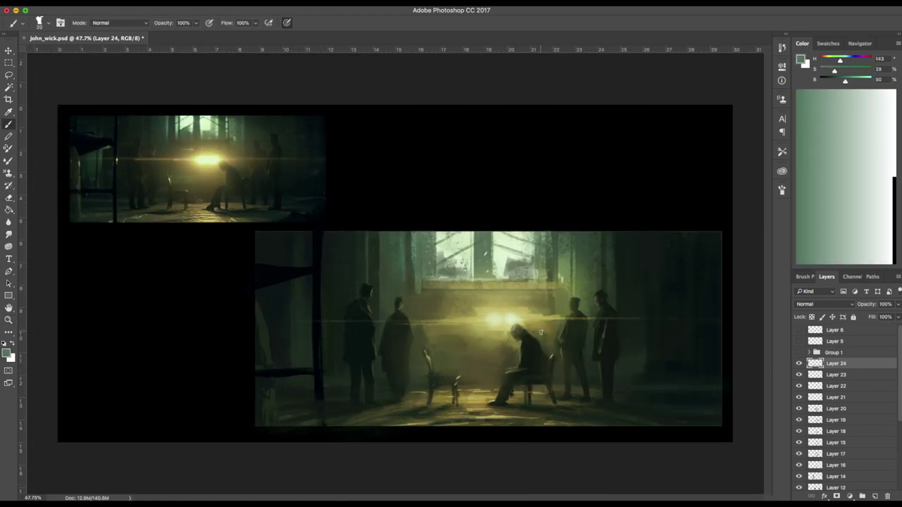
pyautogui.keyDown('alt'); pyautogui.click(585, 380); pyautogui.keyUp('alt')
pyautogui.moveTo(635, 347)
pyautogui.mouseDown()
pyautogui.moveTo(596, 346)
pyautogui.moveTo(622, 348)
pyautogui.mouseUp()
# - On new layers, build up a warm glow over the headlights with a large soft brush at 30% opacity and sampled warm tones
pyautogui.rightClick(558, 277)
pyautogui.keyDown('alt'); pyautogui.click(504, 321); pyautogui.keyUp('alt')
pyautogui.click(875, 496)
pyautogui.click(875, 496)
pyautogui.keyDown('alt'); pyautogui.click(512, 324); pyautogui.keyUp('alt')
pyautogui.keyDown('alt'); pyautogui.click(588, 269); pyautogui.keyUp('alt')
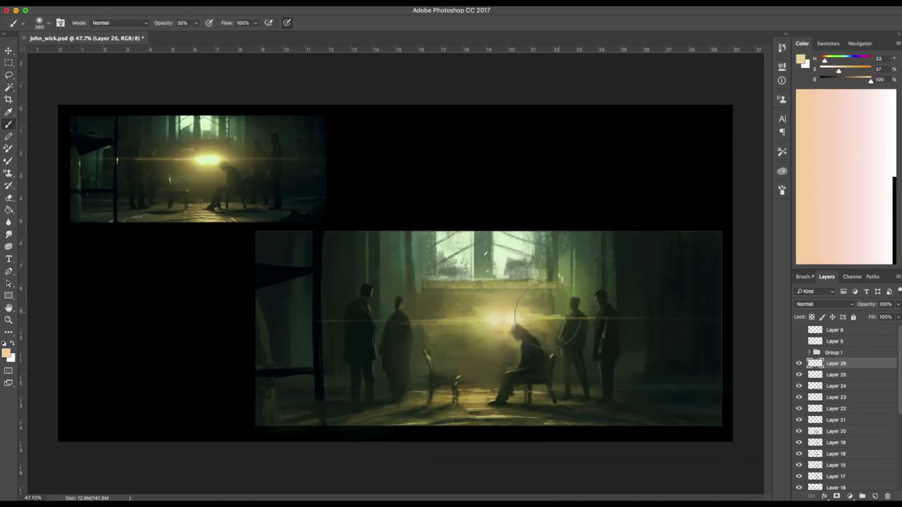
pyautogui.keyDown('alt'); pyautogui.click(501, 324); pyautogui.keyUp('alt')
# - On new layers, add fine strokes to the headlight flare and the foreground floor, and save the document
pyautogui.rightClick(583, 277)
pyautogui.click(875, 497)
pyautogui.moveTo(475, 320); pyautogui.dragTo(504, 319)
pyautogui.moveTo(461, 424); pyautogui.dragTo(520, 425)
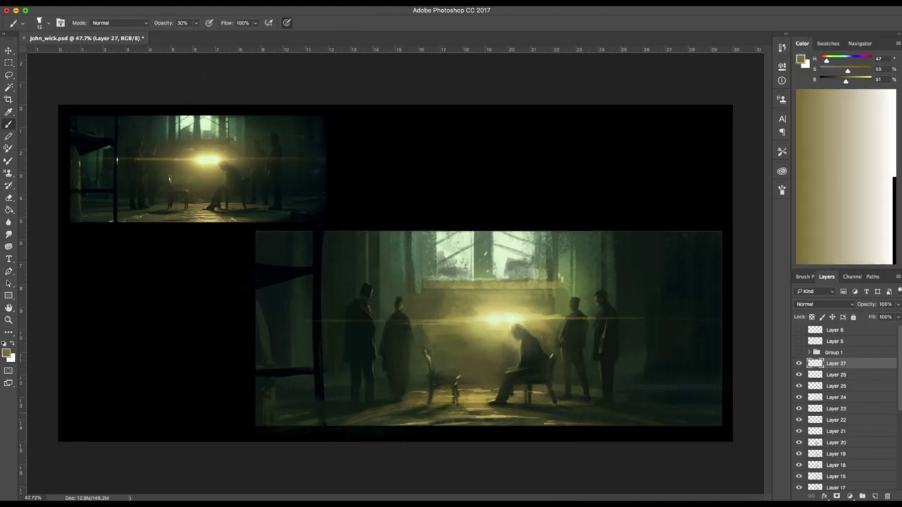
pyautogui.click(876, 496)
pyautogui.moveTo(446, 412); pyautogui.dragTo(510, 412)
pyautogui.keyDown('alt'); pyautogui.click(548, 342); pyautogui.keyUp('alt')
pyautogui.press('super+s')
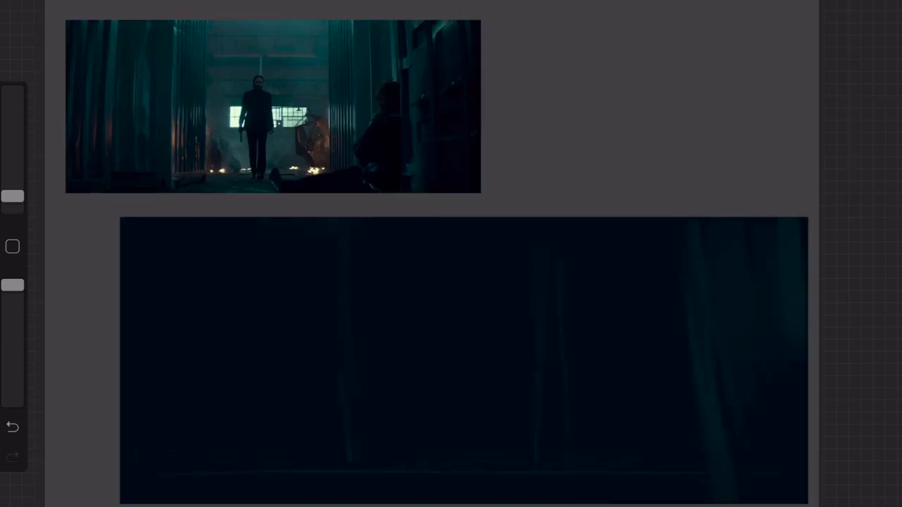
# - In Procreate, block in the teal back wall and its floor edge between the dark side walls of the warehouse study
pyautogui.moveTo(13, 196); pyautogui.dragTo(12, 151)
pyautogui.moveTo(374, 220); pyautogui.dragTo(374, 327)
pyautogui.moveTo(486, 220); pyautogui.dragTo(487, 348)
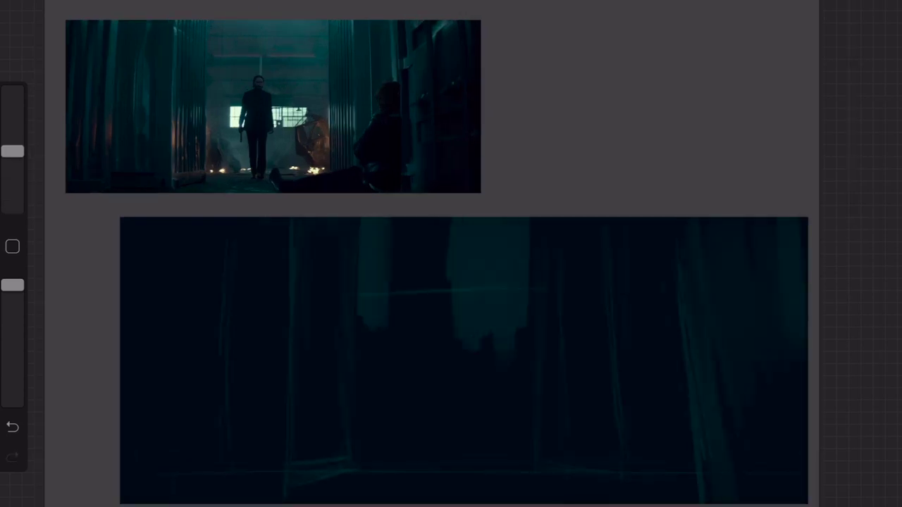
pyautogui.moveTo(426, 220); pyautogui.dragTo(426, 371)
pyautogui.moveTo(436, 314); pyautogui.dragTo(436, 465)
pyautogui.moveTo(354, 462); pyautogui.dragTo(504, 461)
# - Block in the right and left side walls with vertical dark teal strokes, leaving a darker mass at the far right
pyautogui.moveTo(13, 151); pyautogui.dragTo(12, 168)
pyautogui.moveTo(555, 220); pyautogui.dragTo(555, 363)
pyautogui.moveTo(663, 248); pyautogui.dragTo(664, 348)
pyautogui.moveTo(747, 303); pyautogui.dragTo(746, 486)
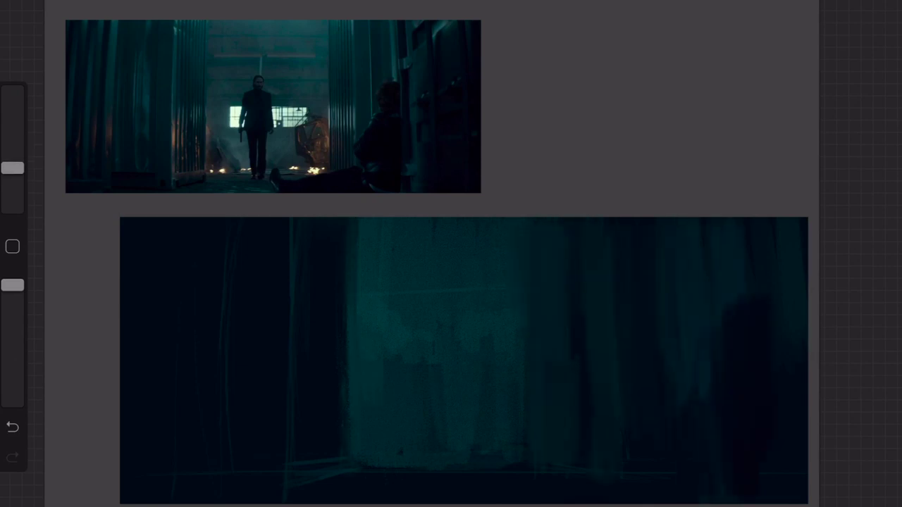
pyautogui.moveTo(279, 220); pyautogui.dragTo(279, 338)
pyautogui.moveTo(215, 232); pyautogui.dragTo(216, 470)
pyautogui.moveTo(171, 233); pyautogui.dragTo(171, 473)
# - Paint the pale rectangular window on the back wall and a grey-teal haze along the wall's base beneath it
pyautogui.moveTo(13, 167); pyautogui.dragTo(13, 187)
pyautogui.moveTo(386, 353)
pyautogui.mouseDown()
pyautogui.moveTo(496, 349)
pyautogui.moveTo(503, 382)
pyautogui.moveTo(502, 366)
pyautogui.mouseUp()
pyautogui.moveTo(13, 187); pyautogui.dragTo(13, 176)
pyautogui.moveTo(358, 416); pyautogui.dragTo(380, 460)
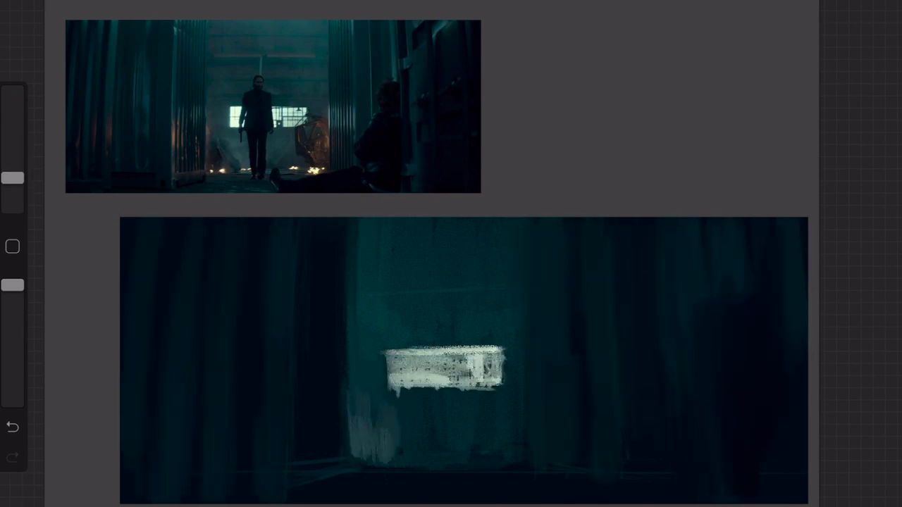
pyautogui.moveTo(530, 373); pyautogui.dragTo(557, 458)
pyautogui.moveTo(12, 177); pyautogui.dragTo(13, 165)
pyautogui.moveTo(522, 430); pyautogui.dragTo(444, 460)
pyautogui.moveTo(356, 416)
pyautogui.mouseDown()
pyautogui.moveTo(441, 461)
pyautogui.moveTo(560, 447)
pyautogui.mouseUp()
# - Add thin, light vertical highlights to the corrugated right wall with a smaller brush
pyautogui.moveTo(12, 165); pyautogui.dragTo(12, 188)
pyautogui.moveTo(582, 336); pyautogui.dragTo(582, 406)
pyautogui.moveTo(613, 335)
pyautogui.mouseDown()
pyautogui.moveTo(613, 415)
pyautogui.moveTo(597, 400)
pyautogui.mouseUp()
pyautogui.moveTo(574, 314); pyautogui.dragTo(573, 378)
pyautogui.moveTo(623, 230); pyautogui.dragTo(624, 324)
pyautogui.moveTo(660, 224); pyautogui.dragTo(660, 286)
pyautogui.scroll(1, 451, 282)
pyautogui.moveTo(646, 324); pyautogui.dragTo(648, 353)
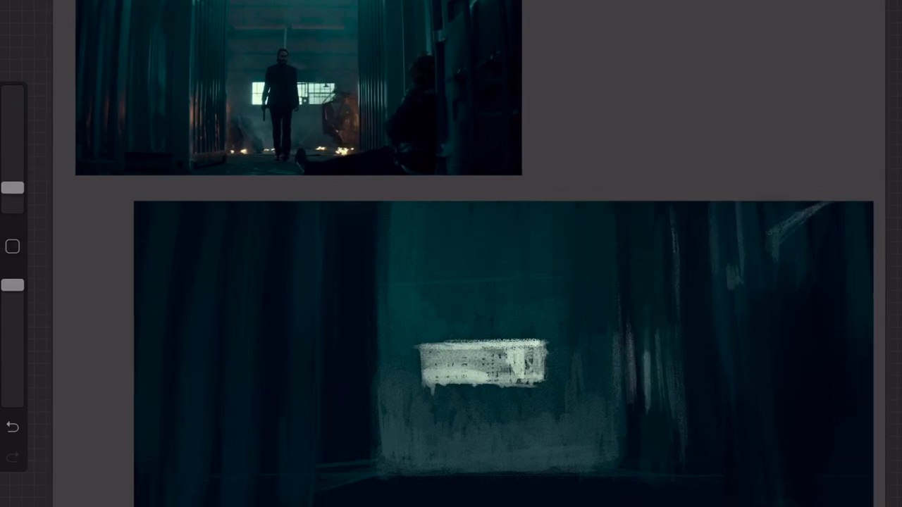
# - Paint the lighter vertical edge and short corrugation highlights on the left wall
pyautogui.moveTo(12, 192); pyautogui.dragTo(12, 176)
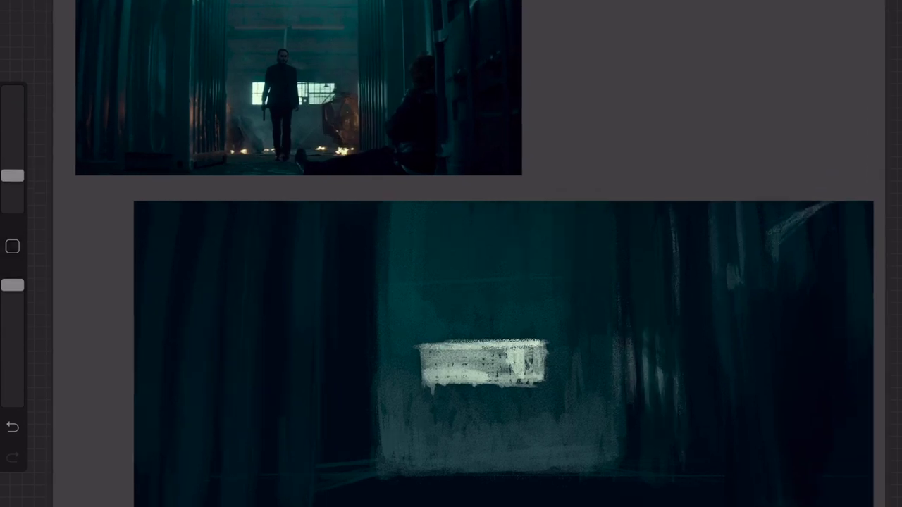
pyautogui.moveTo(318, 204); pyautogui.dragTo(319, 321)
pyautogui.moveTo(12, 179); pyautogui.dragTo(12, 185)
pyautogui.click(192, 36)
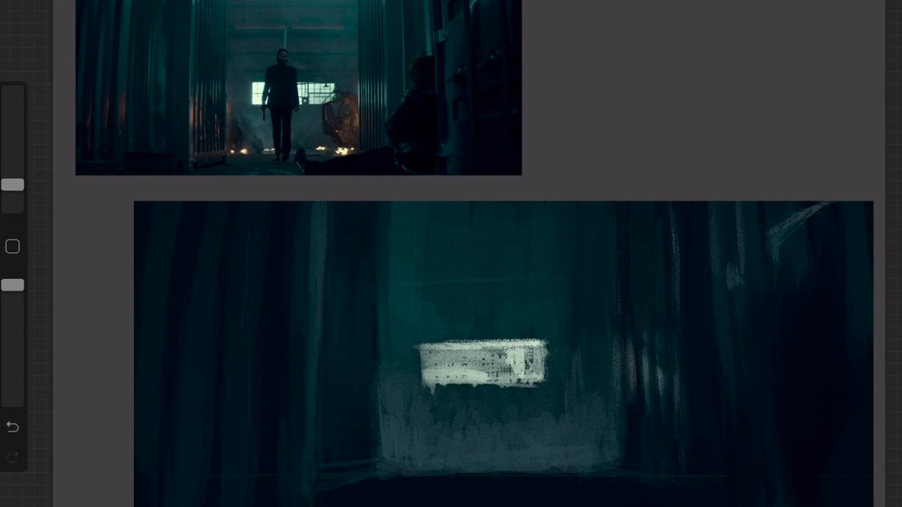
pyautogui.moveTo(348, 382); pyautogui.dragTo(347, 428)
pyautogui.moveTo(366, 389); pyautogui.dragTo(366, 416)
# - Extend the bright window with a pale vertical stroke at its right edge, using a small brush
pyautogui.click(214, 90)
pyautogui.moveTo(12, 184); pyautogui.dragTo(12, 194)
pyautogui.scroll(-1, 451, 282)
pyautogui.moveTo(586, 343); pyautogui.dragTo(587, 386)
# - Glaze soft dark teal over the lower right wall with a larger brush at reduced opacity
pyautogui.scroll(-2, 493, 317)
pyautogui.moveTo(12, 193); pyautogui.dragTo(12, 167)
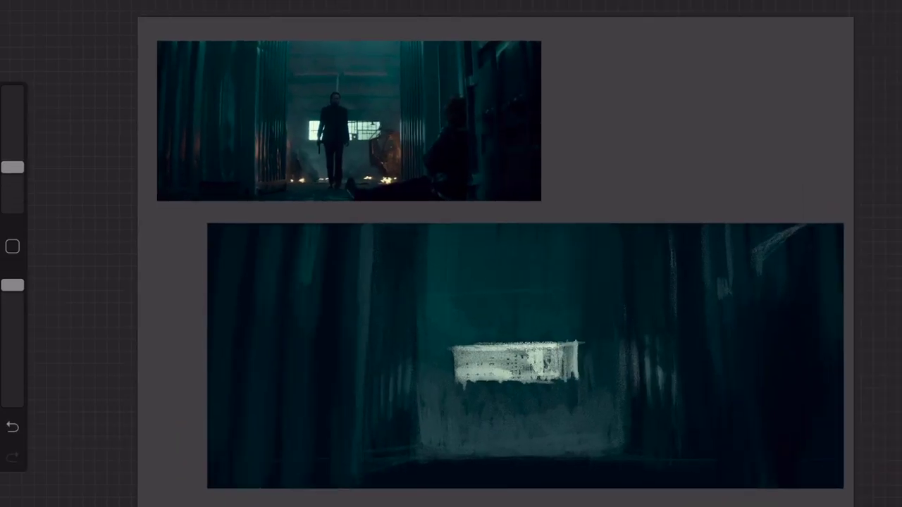
pyautogui.scroll(2, 493, 317)
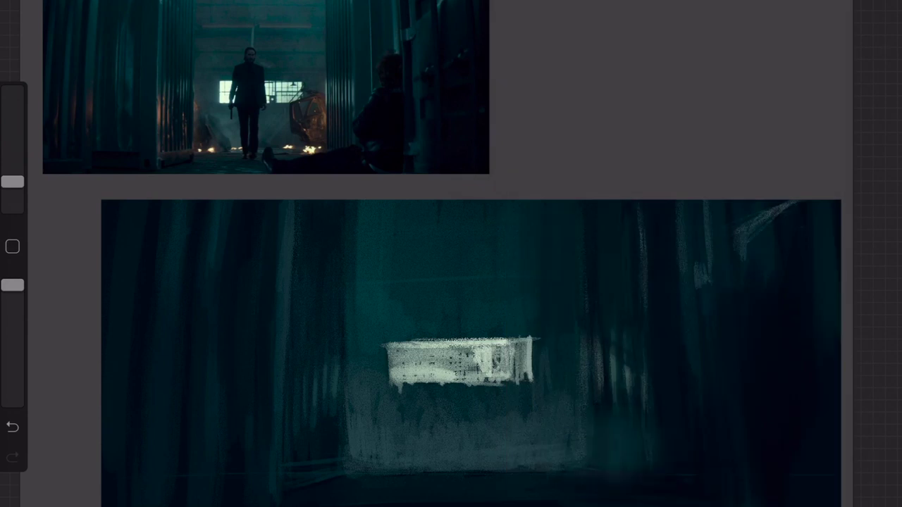
pyautogui.moveTo(12, 284); pyautogui.dragTo(11, 338)
pyautogui.moveTo(655, 317); pyautogui.dragTo(655, 473)
pyautogui.click(736, 328)
pyautogui.moveTo(11, 338); pyautogui.dragTo(12, 285)
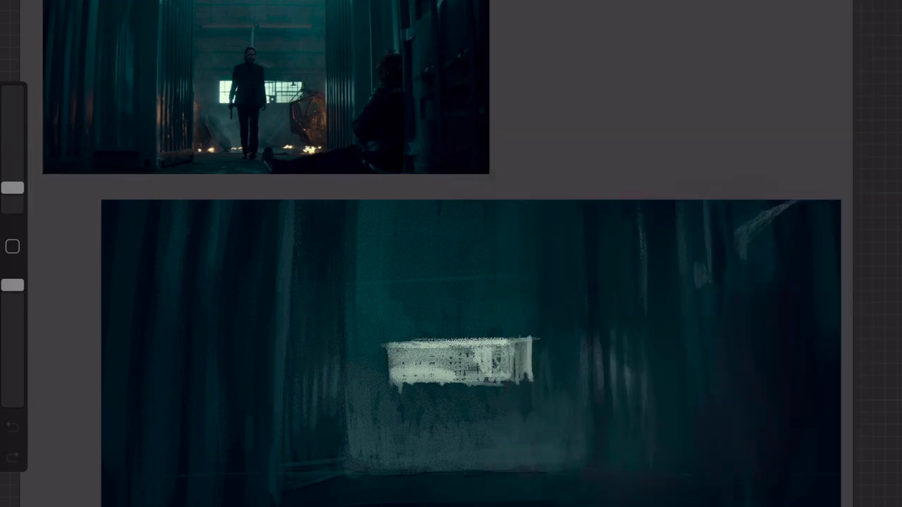
# - Paint the dark silhouette of the man sitting against the right wall with his leg stretched along the floor
pyautogui.moveTo(693, 328); pyautogui.dragTo(662, 451)
pyautogui.moveTo(694, 373); pyautogui.dragTo(687, 458)
pyautogui.moveTo(535, 468); pyautogui.dragTo(708, 487)
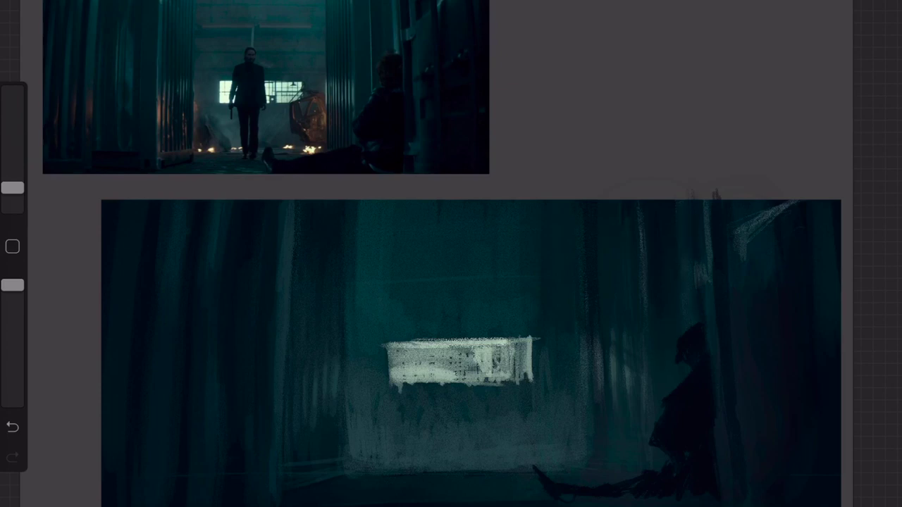
pyautogui.scroll(2, 451, 317)
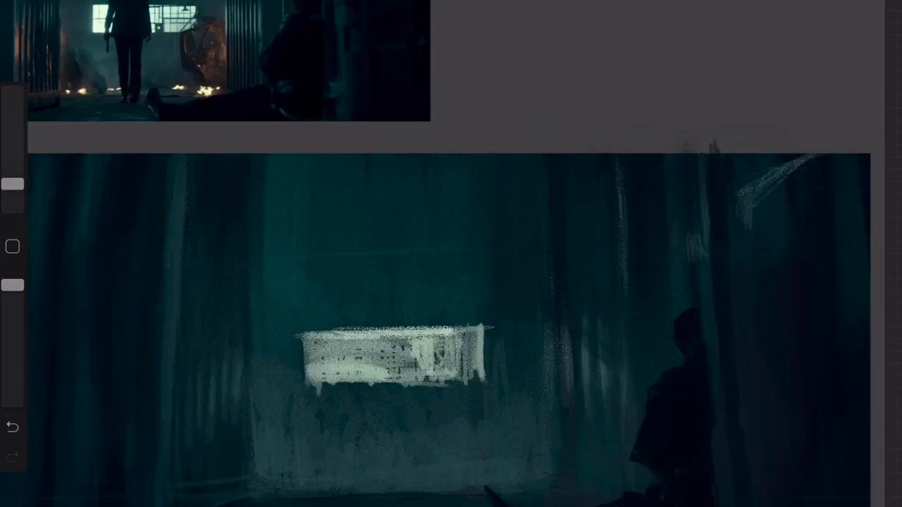
pyautogui.hscroll(-2, 451, 317)
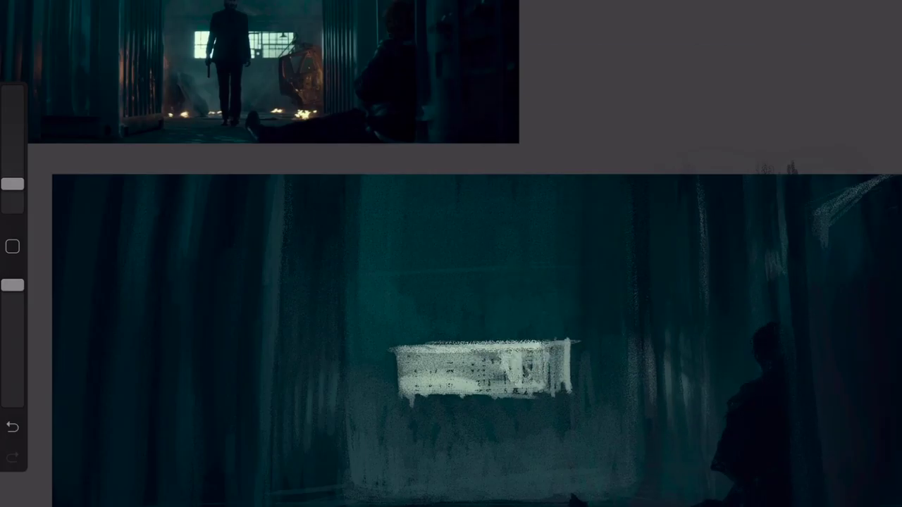
# - Fill in and square off the bright window with pale textured strokes
pyautogui.moveTo(521, 345); pyautogui.dragTo(562, 391)
pyautogui.moveTo(402, 389); pyautogui.dragTo(515, 367)
pyautogui.moveTo(405, 374); pyautogui.dragTo(510, 363)
pyautogui.scroll(-2, 465, 338)
pyautogui.moveTo(533, 271); pyautogui.dragTo(522, 287)
pyautogui.scroll(2, 451, 317)
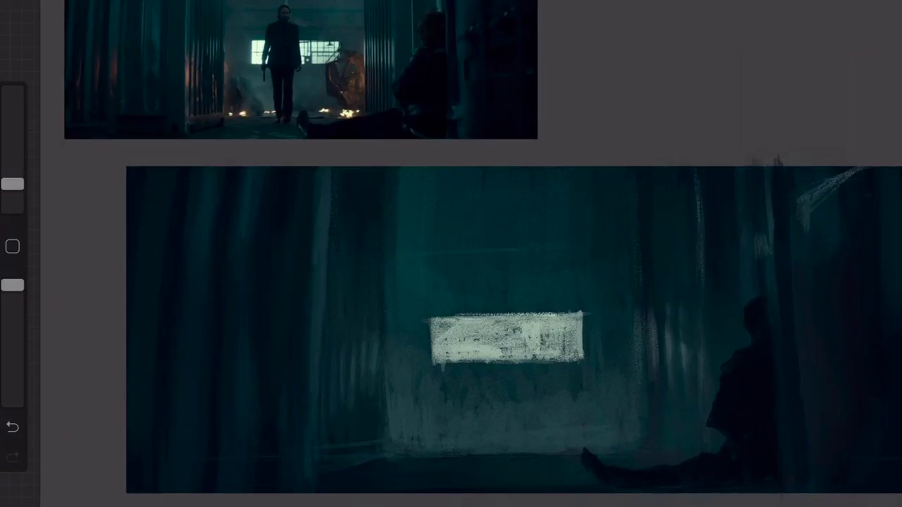
# - Add faint light strokes to the floor and soften the base of the left wall beside the haze
pyautogui.scroll(-2, 451, 317)
pyautogui.click(518, 415)
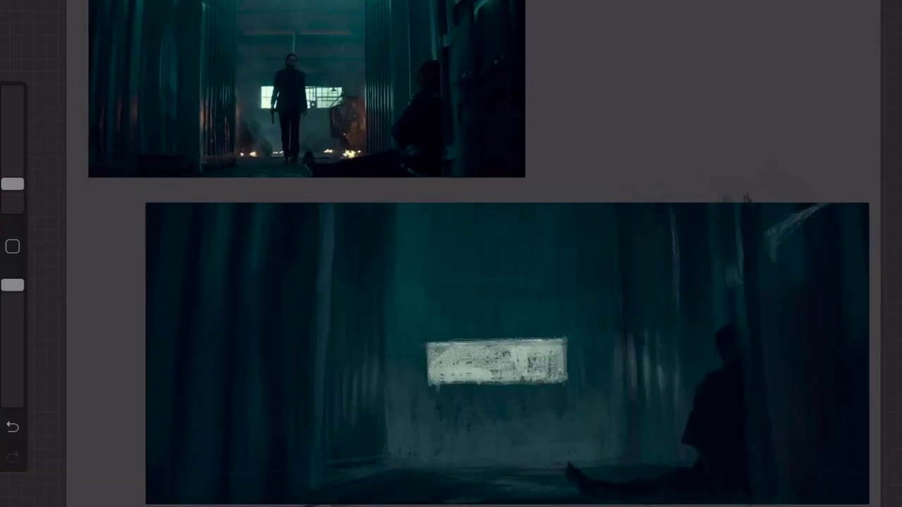
pyautogui.moveTo(332, 345); pyautogui.dragTo(423, 437)
pyautogui.scroll(-2, 451, 282)
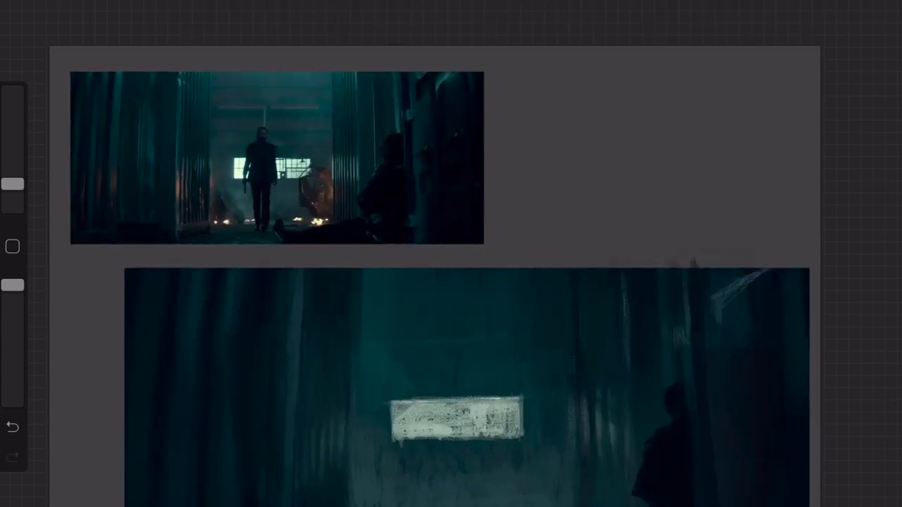
# - Paint the dark silhouette of the walking man in front of the window, covering his head, jacket, arms and legs
pyautogui.press('l')
pyautogui.scroll(2, 451, 282)
pyautogui.moveTo(13, 184); pyautogui.dragTo(13, 194)
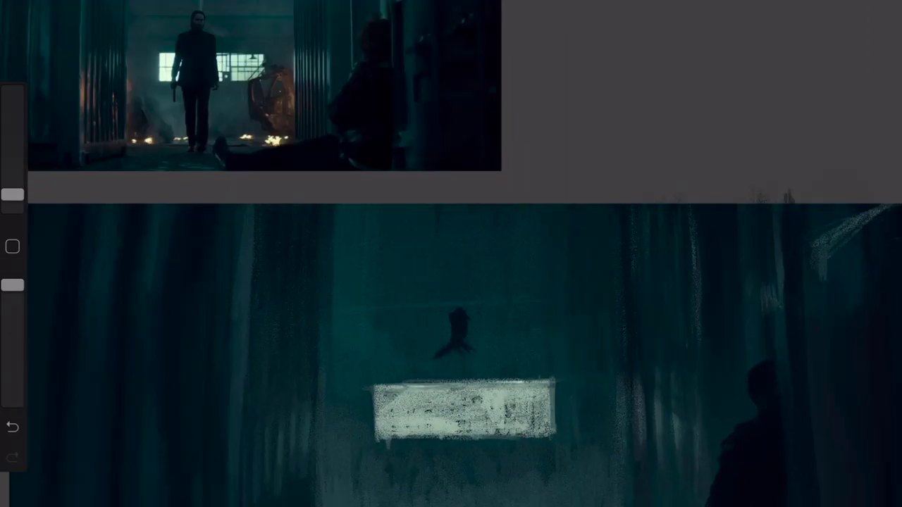
pyautogui.moveTo(442, 354); pyautogui.dragTo(424, 451)
pyautogui.moveTo(468, 347)
pyautogui.mouseDown()
pyautogui.moveTo(490, 381)
pyautogui.moveTo(486, 423)
pyautogui.mouseUp()
pyautogui.moveTo(451, 395); pyautogui.dragTo(451, 504)
pyautogui.scroll(-1, 451, 282)
pyautogui.moveTo(509, 359); pyautogui.dragTo(523, 425)
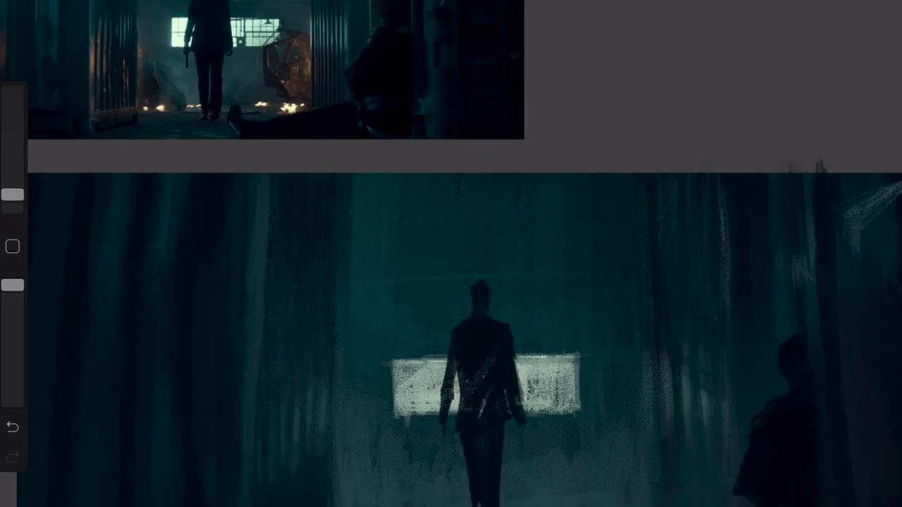
# - Transform the walking man's silhouette in Uniform mode to adjust its placement in front of the window
pyautogui.scroll(-3, 451, 282)
pyautogui.press('v')
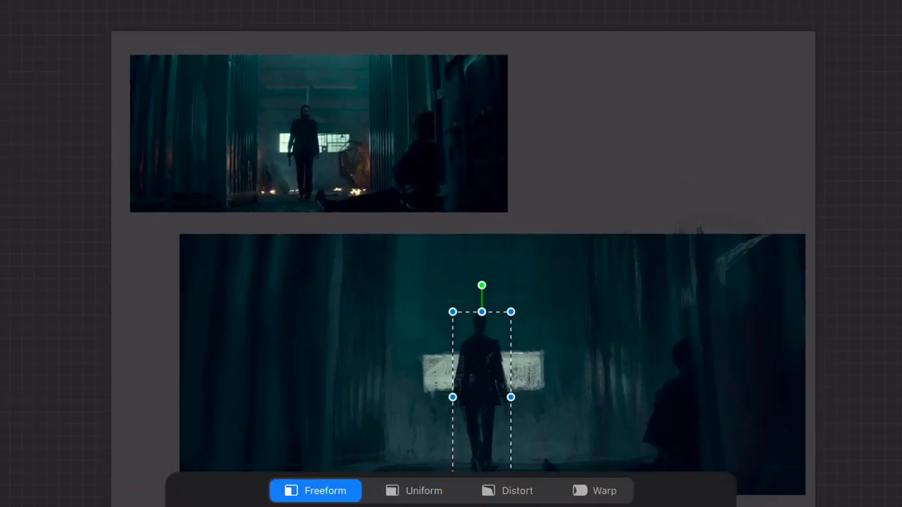
pyautogui.press('v')
pyautogui.press('v')
pyautogui.click(417, 491)
pyautogui.moveTo(481, 286); pyautogui.dragTo(556, 327)
pyautogui.press('v')
pyautogui.scroll(3, 451, 282)
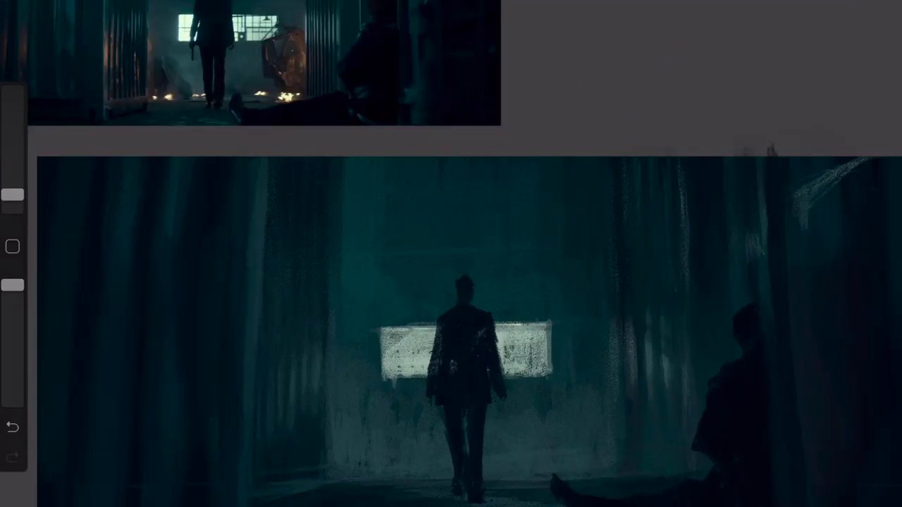
# - Undo the last change and paint the walking man's face and hair, framing a muted grey face with dark strokes
pyautogui.hotkey('ctrl', 'z')
pyautogui.scroll(3, 451, 282)
pyautogui.scroll(-3, 451, 282)
pyautogui.scroll(1, 451, 282)
pyautogui.moveTo(504, 407); pyautogui.dragTo(506, 426)
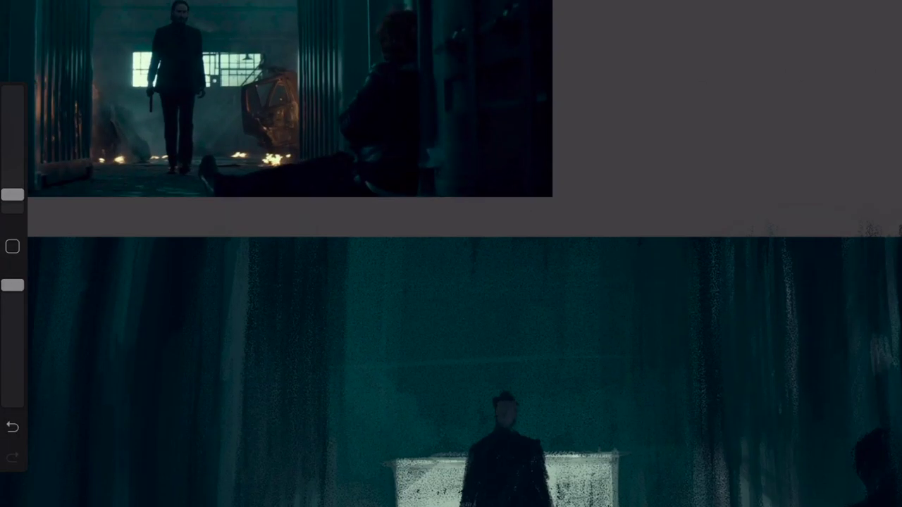
pyautogui.scroll(4, 451, 282)
pyautogui.moveTo(513, 270); pyautogui.dragTo(517, 292)
pyautogui.moveTo(571, 272); pyautogui.dragTo(567, 292)
pyautogui.scroll(-3, 451, 282)
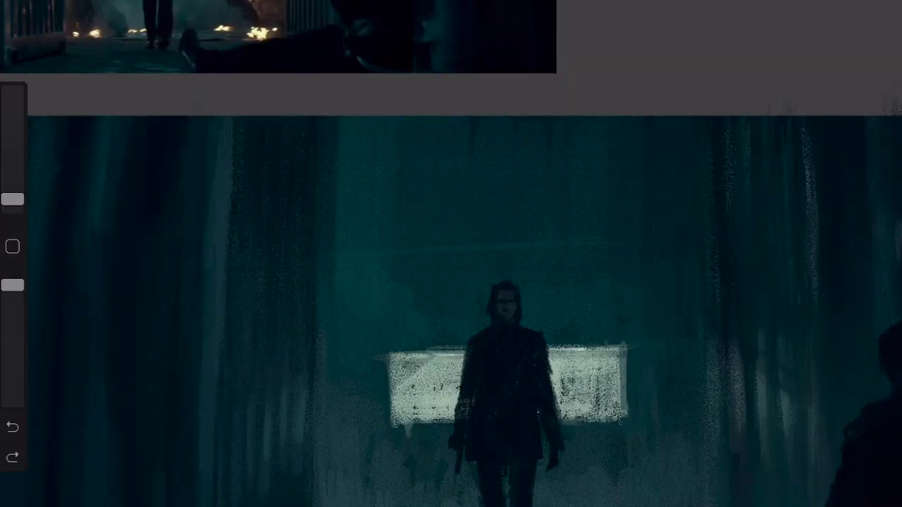
# - Paint a faint light horizontal beam across the teal back wall above the walking man's head
pyautogui.scroll(-4, 451, 281)
pyautogui.scroll(1, 451, 282)
pyautogui.press('l')
pyautogui.click(704, 110)
pyautogui.moveTo(13, 199); pyautogui.dragTo(12, 188)
pyautogui.scroll(1, 451, 282)
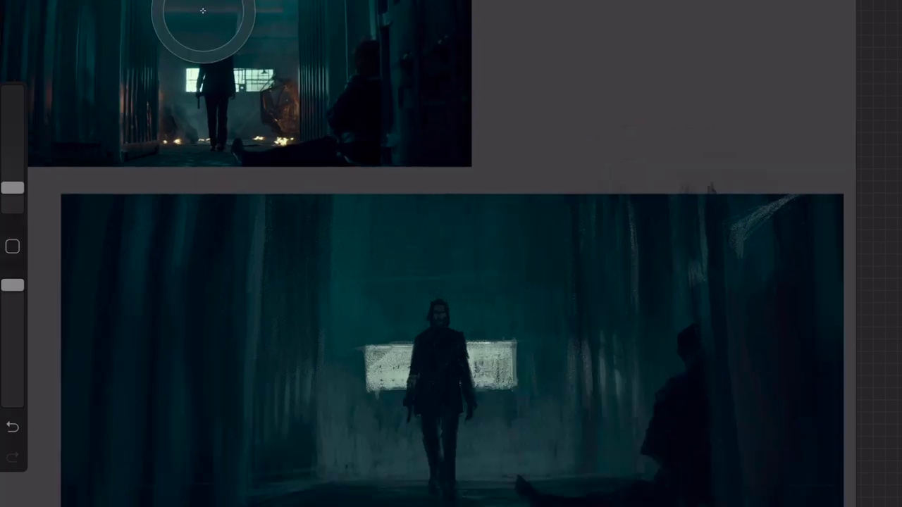
pyautogui.moveTo(358, 264); pyautogui.dragTo(553, 257)
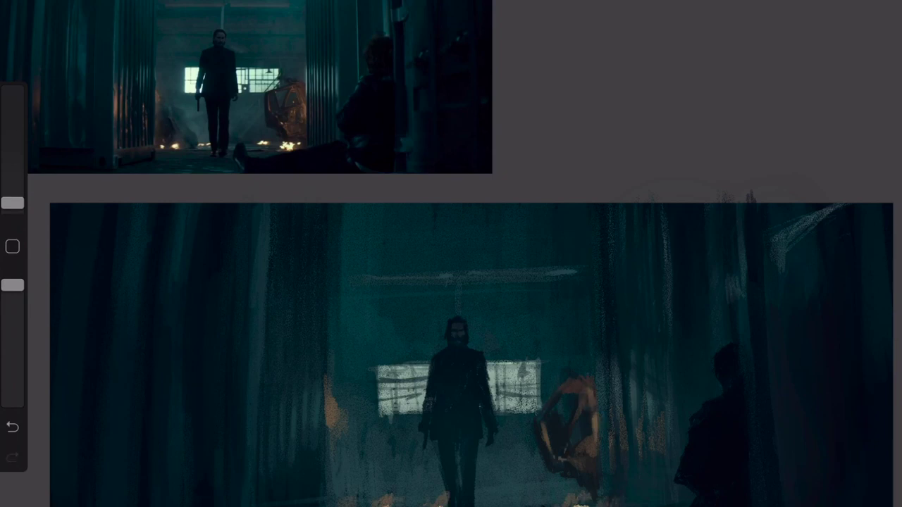
# - Paint dark debris beside the walking man's legs and orange firelight reflections along the left container's corrugated edge
pyautogui.moveTo(13, 203); pyautogui.dragTo(13, 182)
pyautogui.moveTo(341, 490)
pyautogui.mouseDown()
pyautogui.moveTo(357, 456)
pyautogui.moveTo(404, 496)
pyautogui.mouseUp()
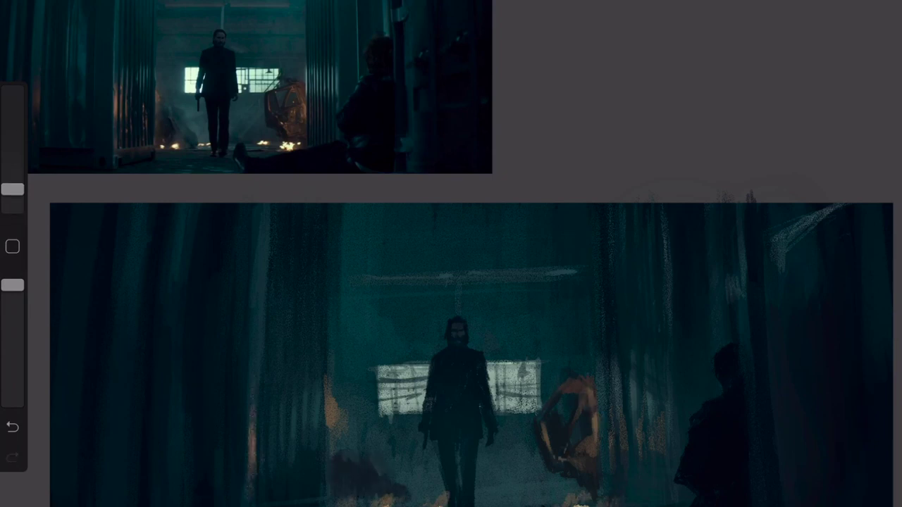
pyautogui.scroll(-2, 451, 282)
pyautogui.click(346, 106)
pyautogui.scroll(1, 422, 282)
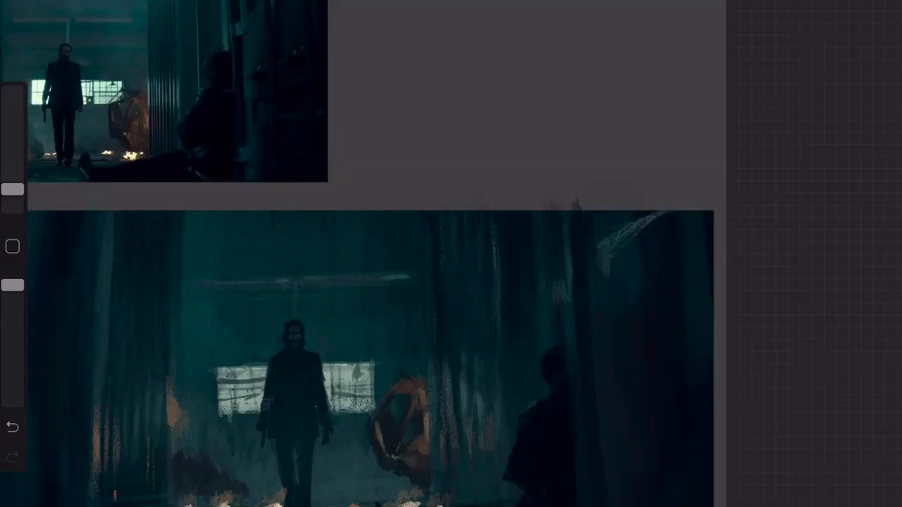
pyautogui.scroll(-2, 451, 282)
pyautogui.click(258, 66)
pyautogui.scroll(-3, 423, 282)
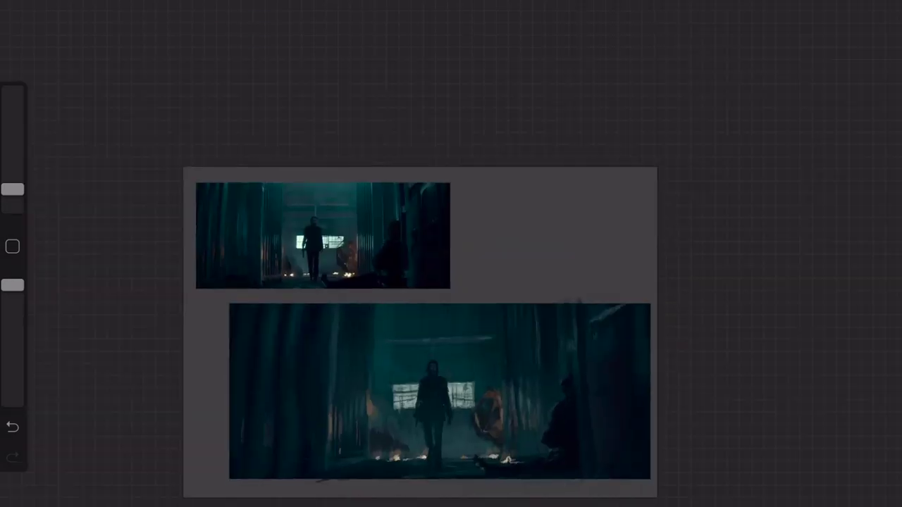
# - Lay soft strokes at reduced brush opacity across the middle of the warehouse study
pyautogui.scroll(2, 423, 282)
pyautogui.click(737, 328)
pyautogui.moveTo(12, 340); pyautogui.dragTo(12, 356)
pyautogui.moveTo(420, 410); pyautogui.dragTo(502, 409)
pyautogui.moveTo(532, 296)
pyautogui.mouseDown()
pyautogui.moveTo(528, 317)
pyautogui.moveTo(444, 317)
pyautogui.mouseUp()
pyautogui.moveTo(12, 175); pyautogui.dragTo(13, 181)
pyautogui.moveTo(13, 356); pyautogui.dragTo(12, 286)
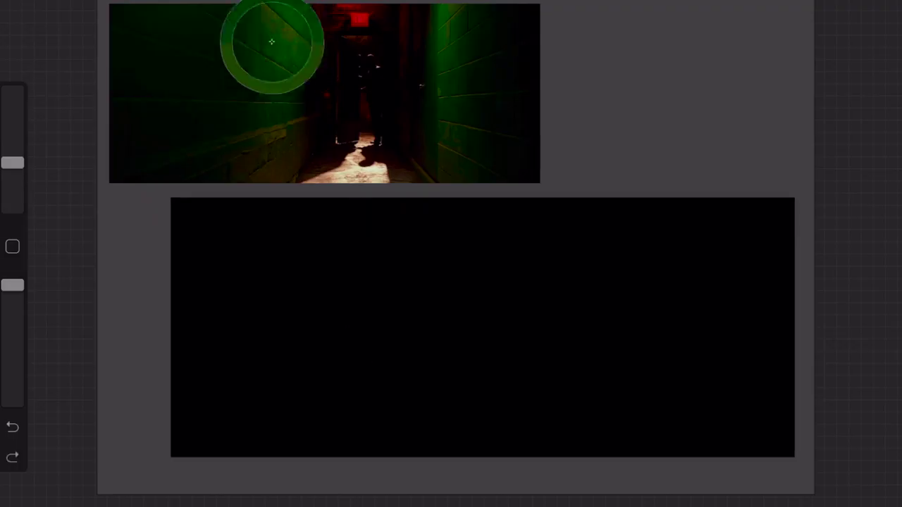
# - Sample green from the hallway still and block in the green walls on both sides of the black canvas
pyautogui.click(272, 40)
pyautogui.moveTo(395, 204); pyautogui.dragTo(395, 454)
pyautogui.moveTo(578, 205); pyautogui.dragTo(621, 451)
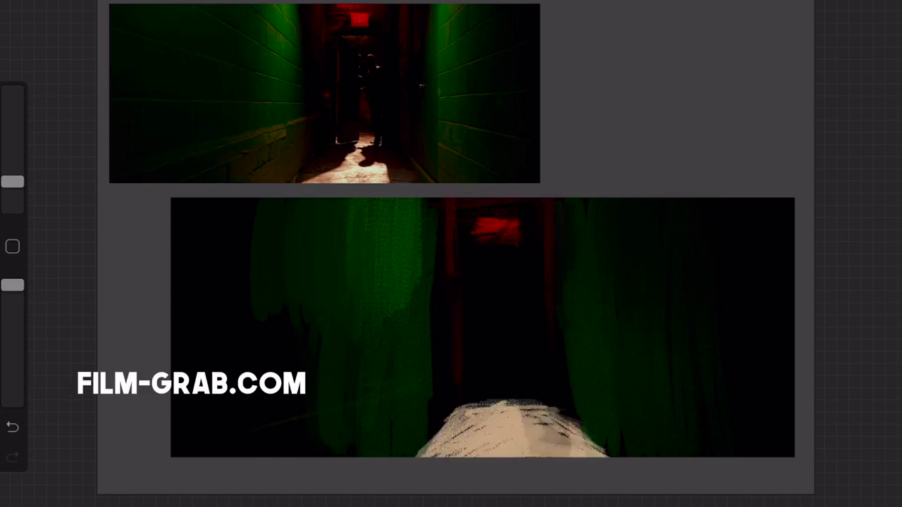
# - Strengthen the red of the sign and the ceiling above the doorway, and shade the pale floor patch
pyautogui.click(479, 233)
pyautogui.moveTo(461, 202); pyautogui.dragTo(518, 202)
pyautogui.moveTo(13, 182); pyautogui.dragTo(12, 165)
pyautogui.moveTo(525, 406)
pyautogui.mouseDown()
pyautogui.moveTo(558, 416)
pyautogui.moveTo(585, 447)
pyautogui.mouseUp()
# - Paint the brown doorway interior with darker edges, reshape the light patch on the floor, and undo the last stroke
pyautogui.click(367, 159)
pyautogui.moveTo(515, 307)
pyautogui.mouseDown()
pyautogui.moveTo(515, 393)
pyautogui.moveTo(556, 389)
pyautogui.mouseUp()
pyautogui.moveTo(491, 260)
pyautogui.mouseDown()
pyautogui.moveTo(505, 381)
pyautogui.moveTo(423, 454)
pyautogui.mouseUp()
pyautogui.moveTo(518, 421); pyautogui.dragTo(465, 455)
pyautogui.moveTo(569, 423); pyautogui.dragTo(639, 457)
pyautogui.hotkey('ctrl', 'z')
# - Draw thin pale brick lines in perspective along the right wall with a small brush, undoing the last one
pyautogui.moveTo(13, 174); pyautogui.dragTo(12, 192)
pyautogui.moveTo(768, 199); pyautogui.dragTo(657, 231)
pyautogui.moveTo(793, 254); pyautogui.dragTo(620, 283)
pyautogui.moveTo(793, 332); pyautogui.dragTo(659, 330)
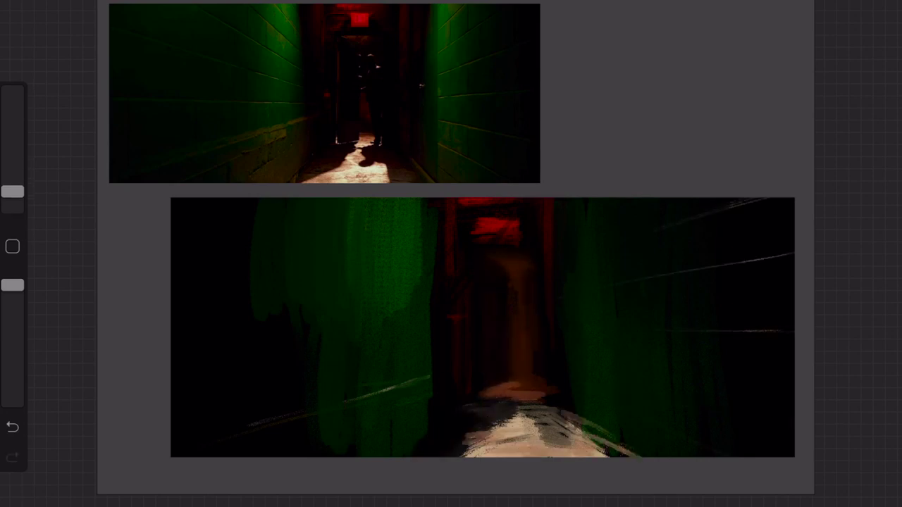
pyautogui.hotkey('ctrl', 'z')
# - Draw thin converging brick lines across the left wall and extend one on the right wall towards the doorway
pyautogui.moveTo(176, 361); pyautogui.dragTo(429, 331)
pyautogui.moveTo(256, 198); pyautogui.dragTo(444, 241)
pyautogui.moveTo(191, 262); pyautogui.dragTo(429, 279)
pyautogui.moveTo(635, 280); pyautogui.dragTo(559, 297)
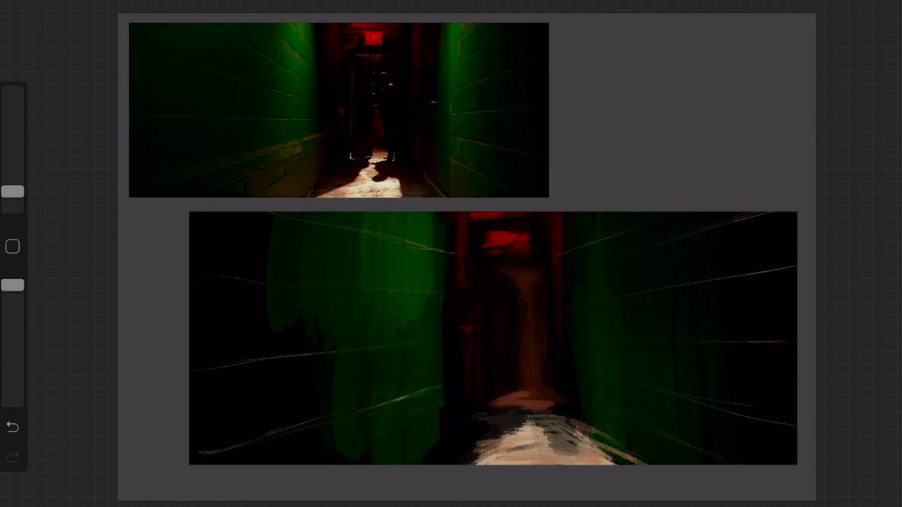
# - Blend the green walls with a large soft brush, adding olive at the left wall's base and brighter green on the upper right wall
pyautogui.moveTo(13, 192); pyautogui.dragTo(13, 154)
pyautogui.moveTo(299, 303); pyautogui.dragTo(299, 430)
pyautogui.click(288, 189)
pyautogui.moveTo(402, 402); pyautogui.dragTo(401, 461)
pyautogui.click(397, 322)
pyautogui.moveTo(413, 317); pyautogui.dragTo(412, 402)
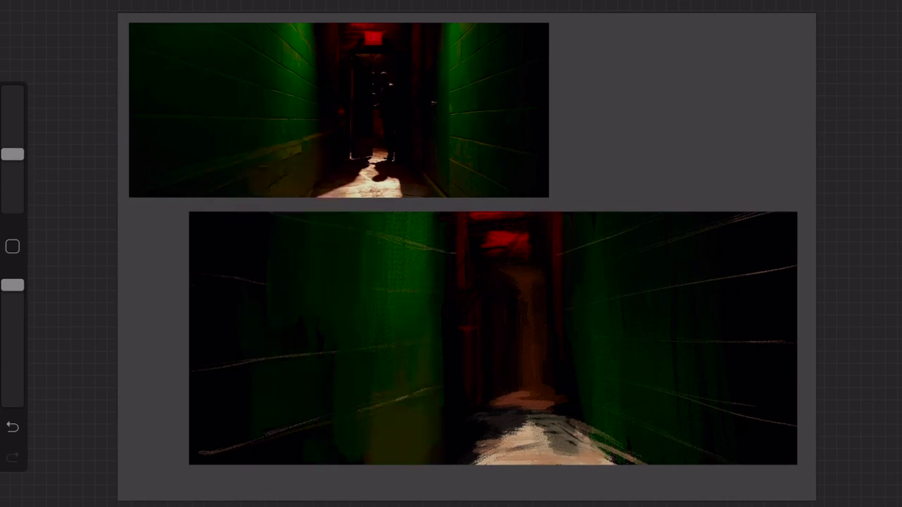
pyautogui.moveTo(415, 265); pyautogui.dragTo(414, 265)
pyautogui.moveTo(609, 215); pyautogui.dragTo(607, 283)
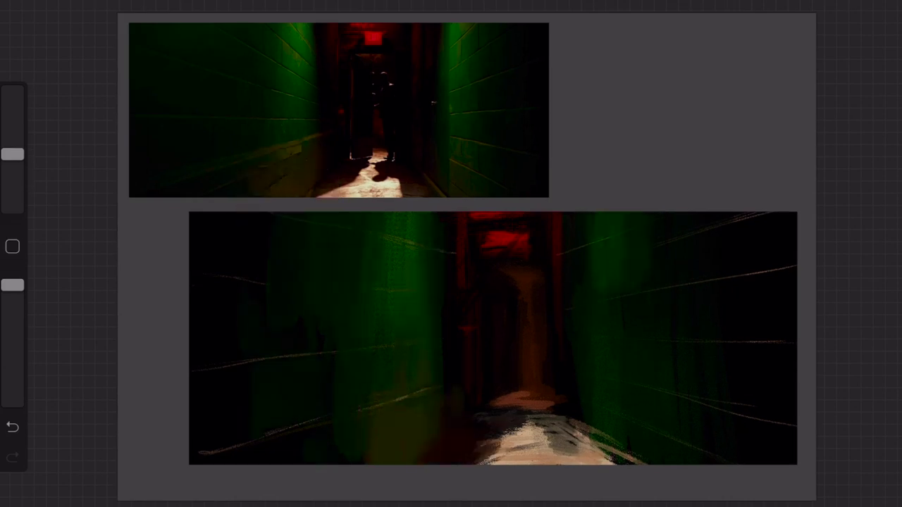
# - Detail the red sign with a small brush and paint the dark figure with pale highlights standing in the doorway
pyautogui.moveTo(13, 154); pyautogui.dragTo(13, 186)
pyautogui.scroll(3, 535, 200)
pyautogui.moveTo(471, 257); pyautogui.dragTo(526, 256)
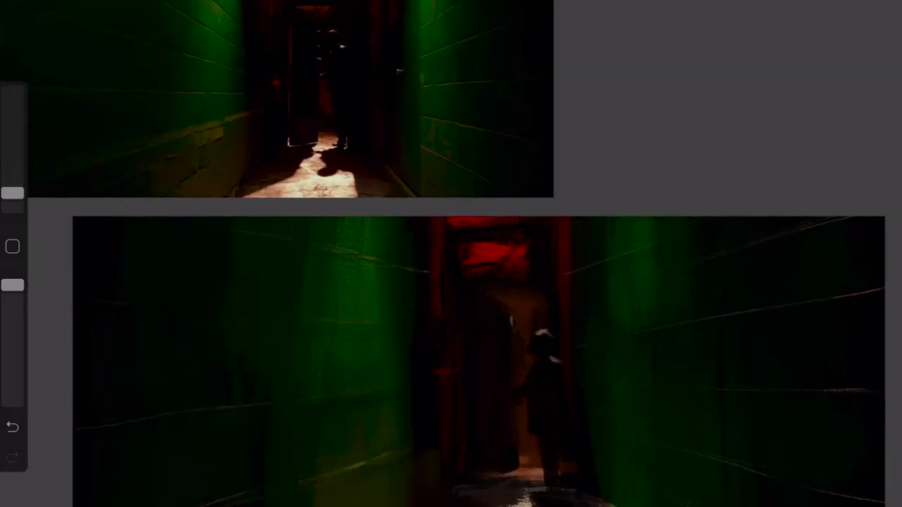
pyautogui.moveTo(547, 249); pyautogui.dragTo(547, 250)
pyautogui.scroll(-3, 494, 282)
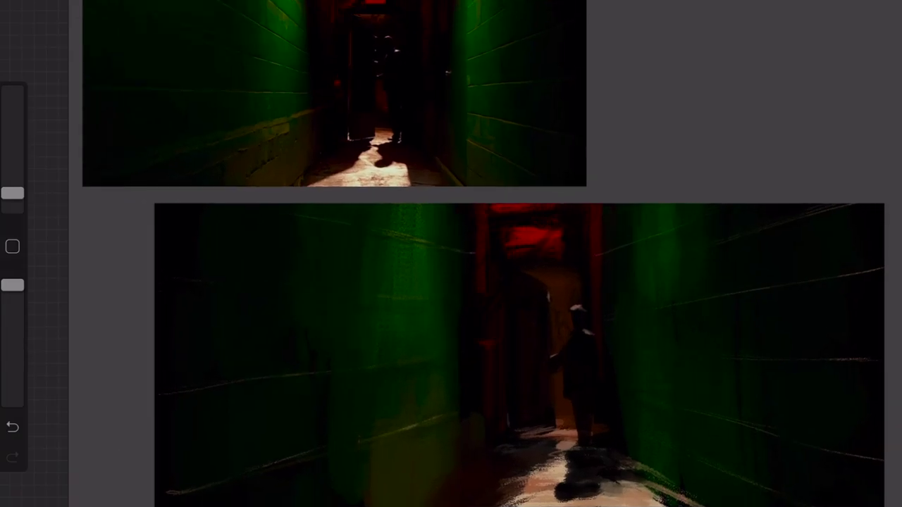
pyautogui.scroll(2, 592, 220)
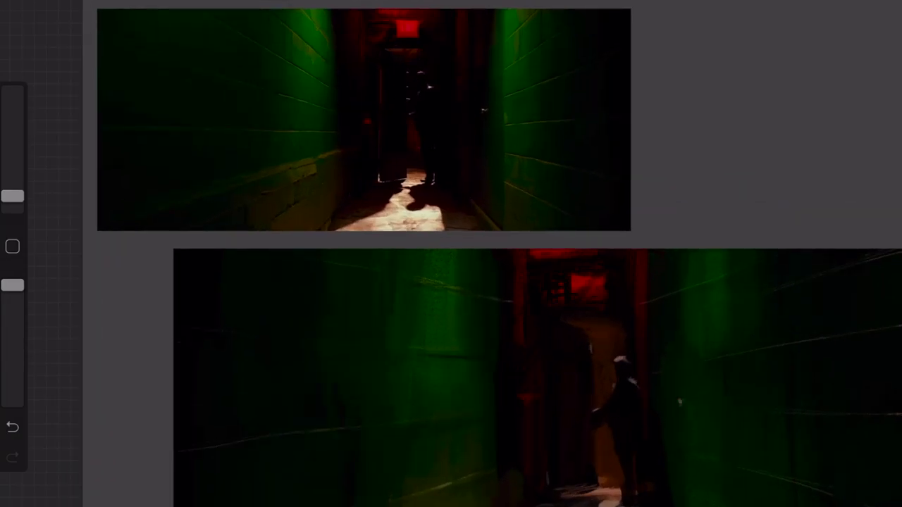
pyautogui.scroll(2, 592, 282)
pyautogui.scroll(-3, 493, 282)
# - Merge the hallway painting in Layer 8 down into the black Layer 6
pyautogui.press('l')
pyautogui.hotkey('ctrl', 'e')
pyautogui.hotkey('ctrl', 'z')
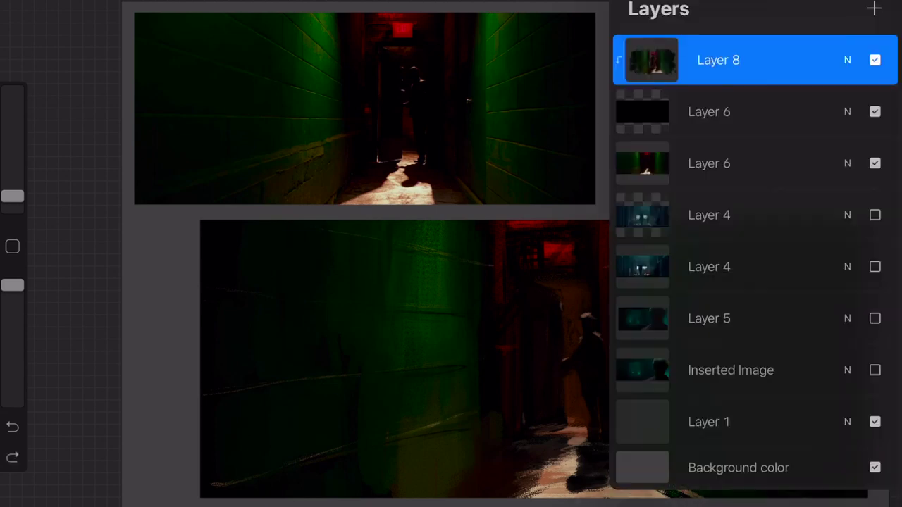
pyautogui.hotkey('ctrl', 'e')
# - Hide both hallway layers, show Layer 5 and the Inserted Image, and make Layer 5 the active layer
pyautogui.click(875, 60)
pyautogui.click(876, 112)
pyautogui.click(876, 266)
pyautogui.click(875, 319)
pyautogui.click(731, 319)
pyautogui.click(710, 266)
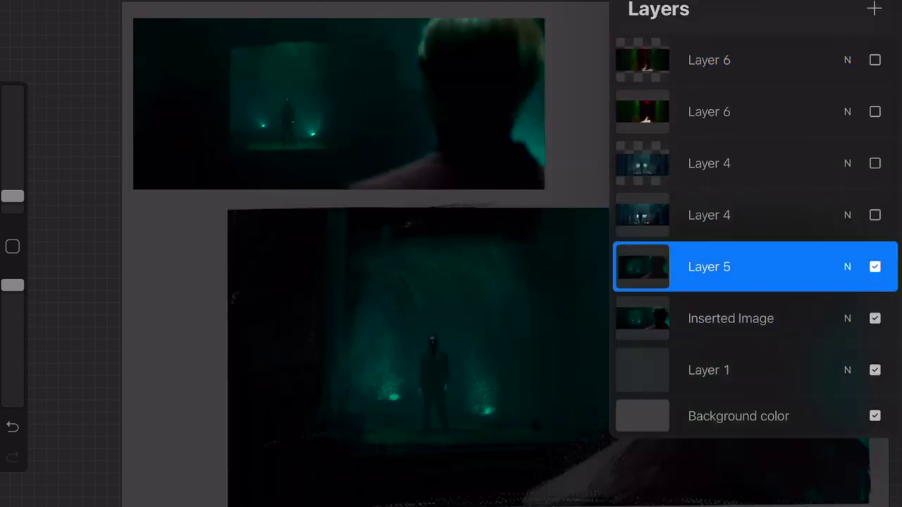
# - Outline the dark left strip of the headlight study with a Freehand selection
pyautogui.click(113, 0)
pyautogui.click(150, 1)
pyautogui.scroll(-1, 493, 282)
pyautogui.click(332, 425)
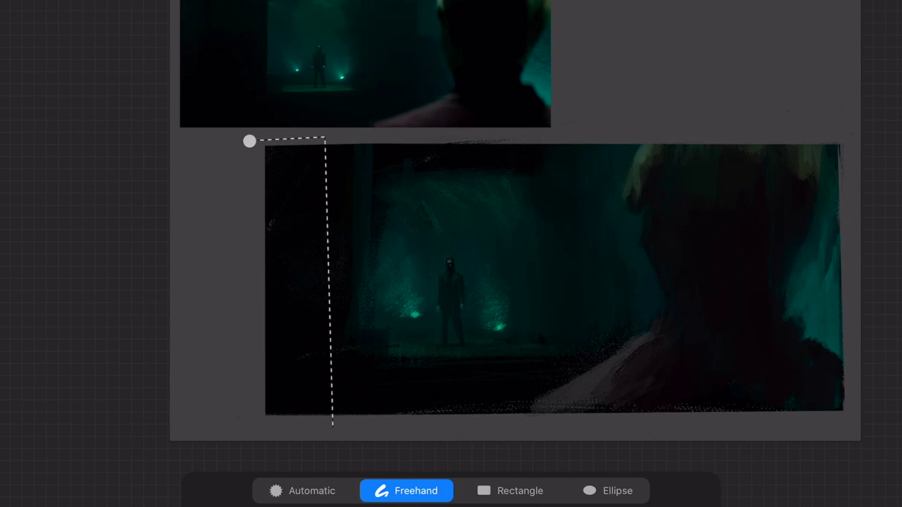
pyautogui.moveTo(332, 427); pyautogui.dragTo(250, 141)
# - Stretch the selected strip outward in Freeform mode to widen the study's dark left side, and deselect it
pyautogui.click(186, 1)
pyautogui.moveTo(250, 284); pyautogui.dragTo(191, 284)
pyautogui.hotkey('ctrl', 'z')
pyautogui.click(316, 491)
pyautogui.moveTo(265, 284); pyautogui.dragTo(271, 284)
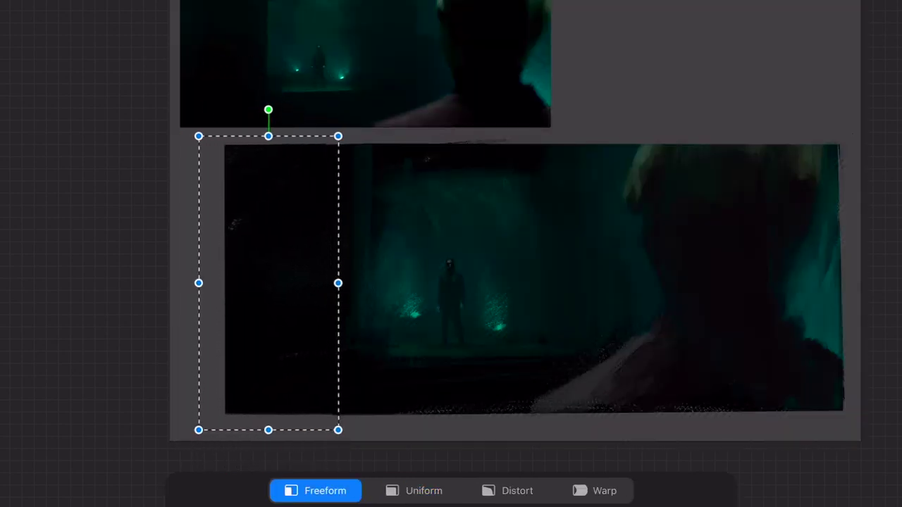
pyautogui.click(186, 0)
pyautogui.scroll(-2, 619, 367)
pyautogui.scroll(1, 539, 240)
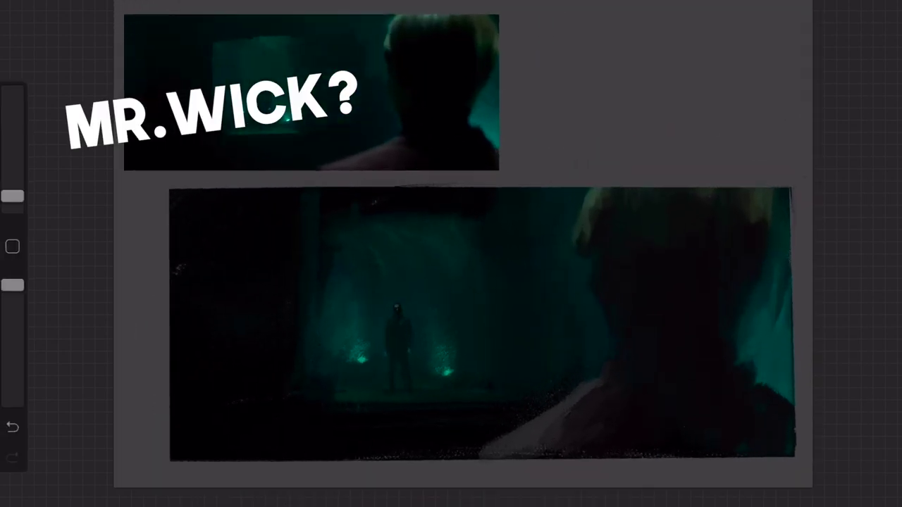